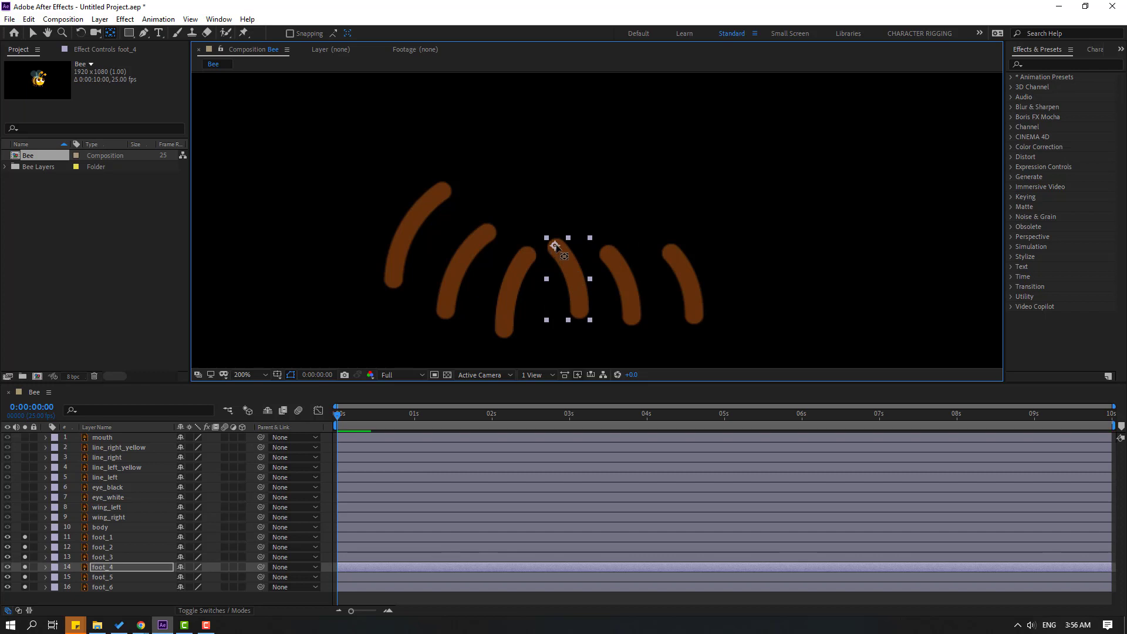
Move the anchor points of the foot_3, foot_2 and foot_1 layers to the upper end of each leg.
click(517, 281)
drag(519, 281, 488, 234)
click(464, 273)
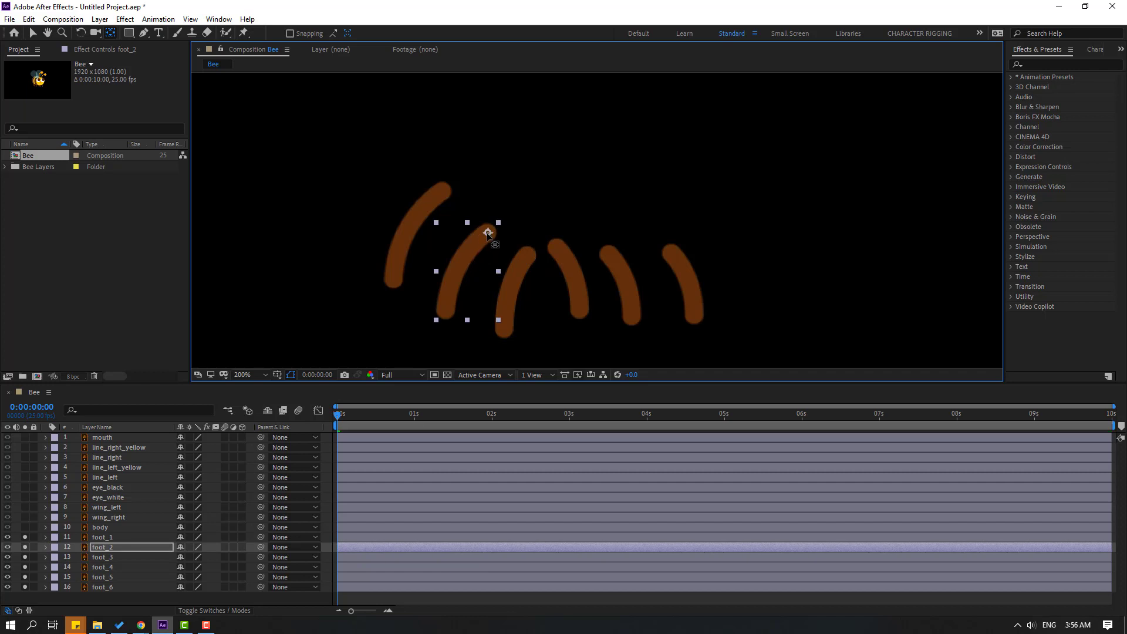
click(419, 251)
drag(418, 235, 442, 192)
click(30, 36)
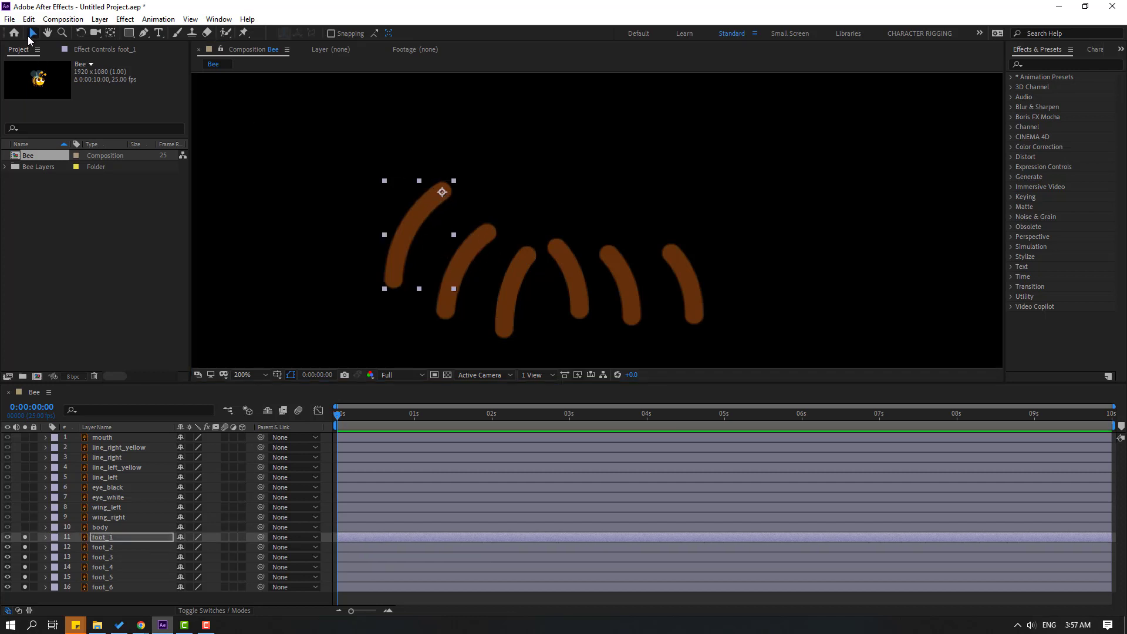
Parent all six foot layers to the body layer and turn off their solo state.
click(467, 249)
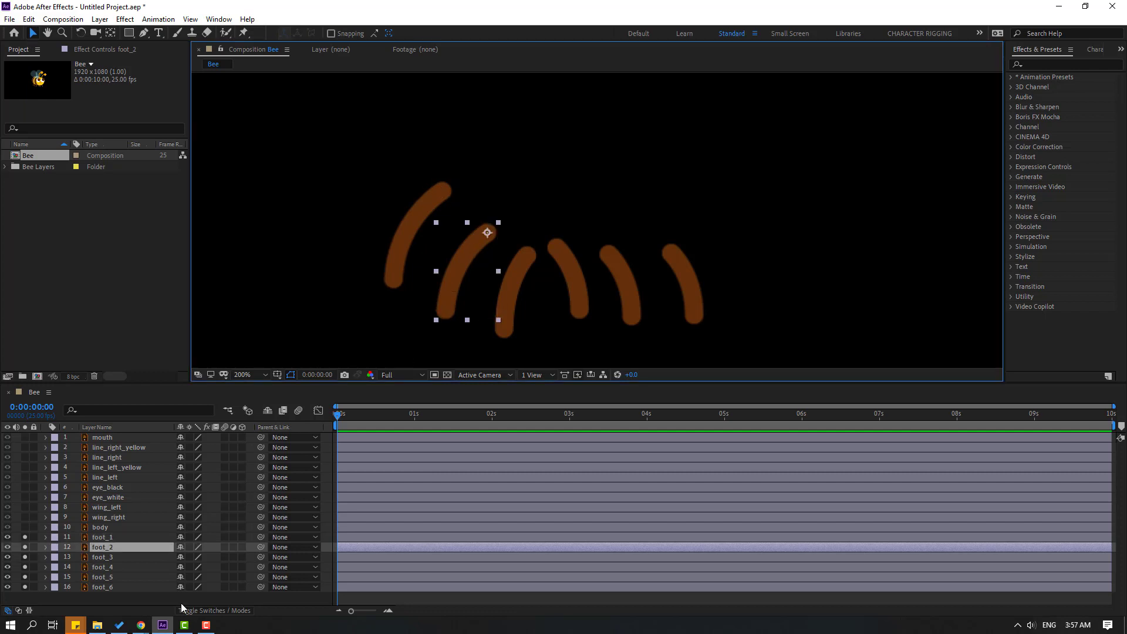
click(65, 604)
drag(86, 592, 113, 540)
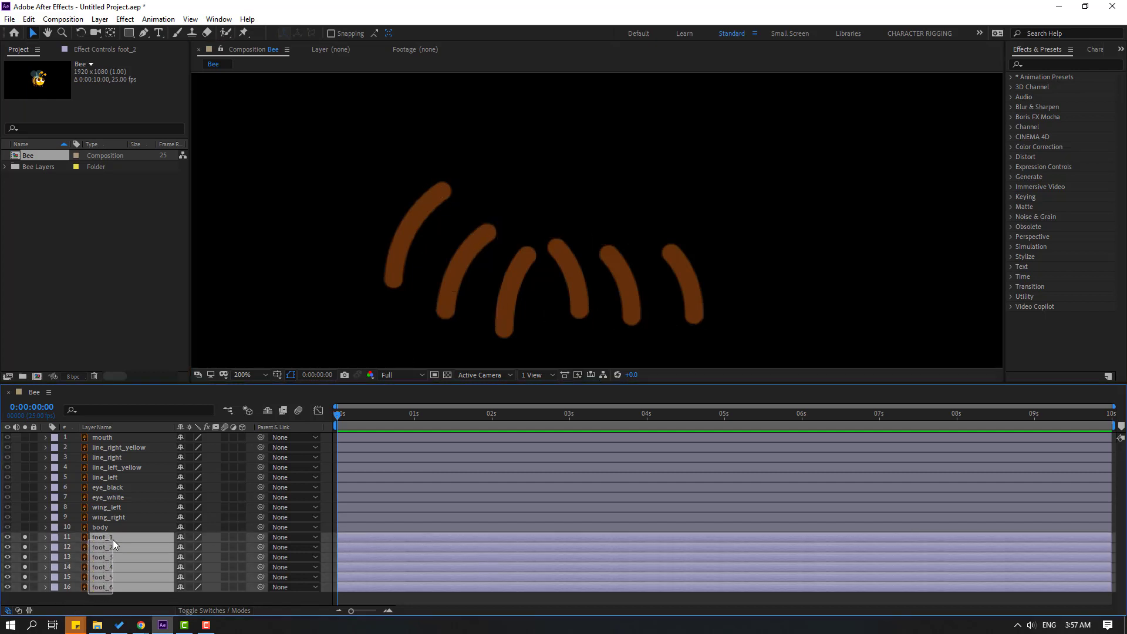
drag(260, 541, 96, 533)
drag(23, 539, 31, 594)
key(comma)
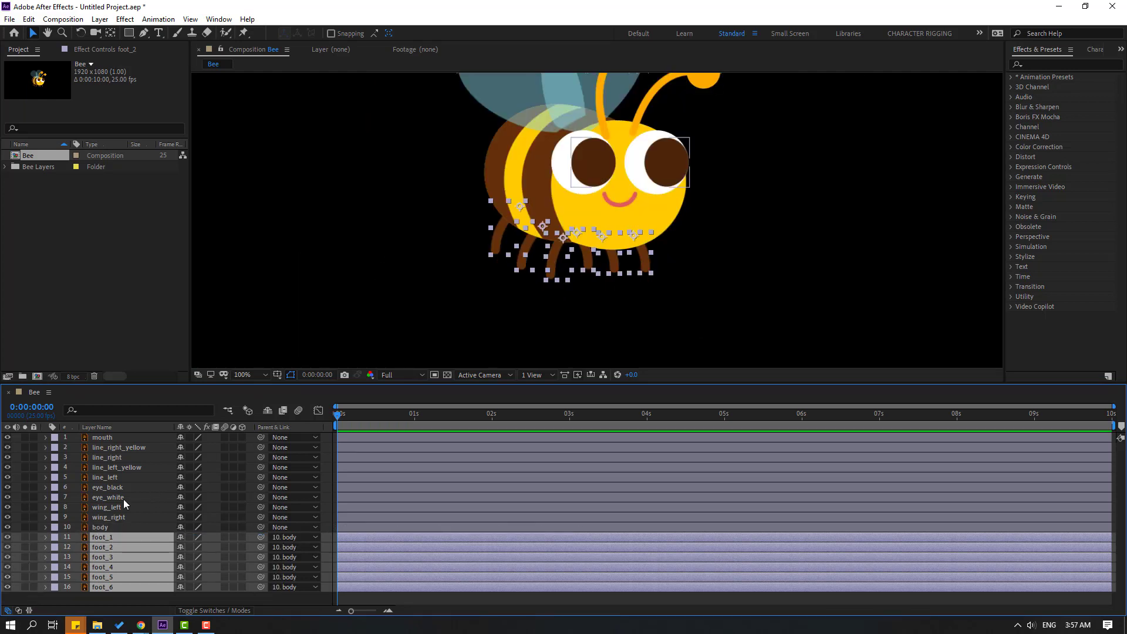
Parent the wing_left and wing_right layers to the body layer.
click(99, 528)
mouse_move(574, 199)
mouse_down()
mouse_move(599, 206)
mouse_move(478, 250)
mouse_move(572, 202)
mouse_up()
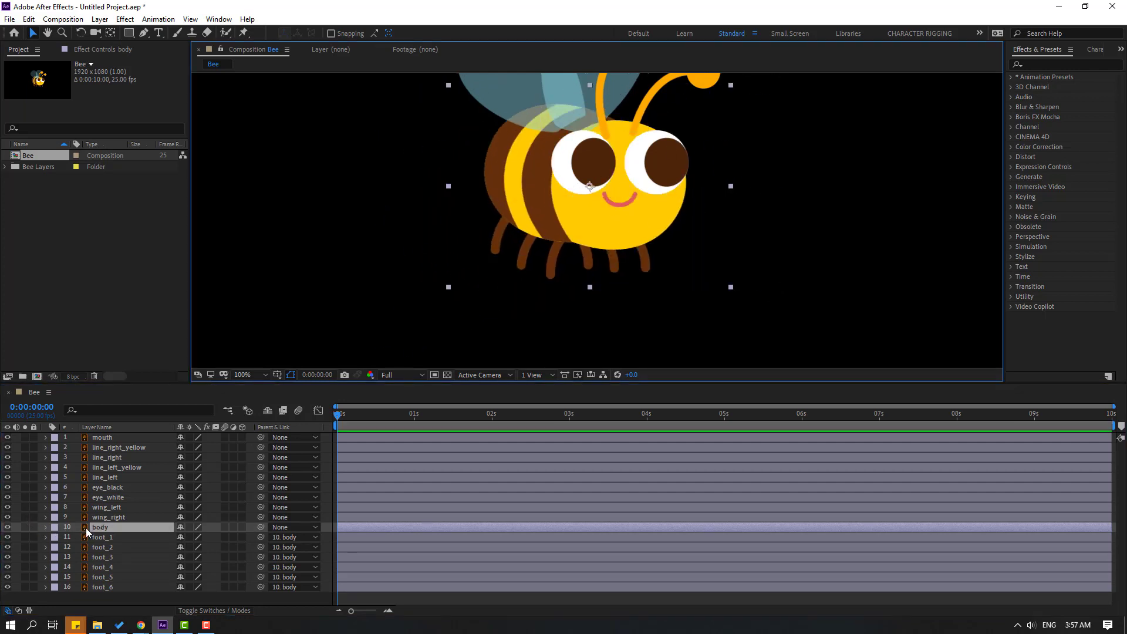
click(106, 518)
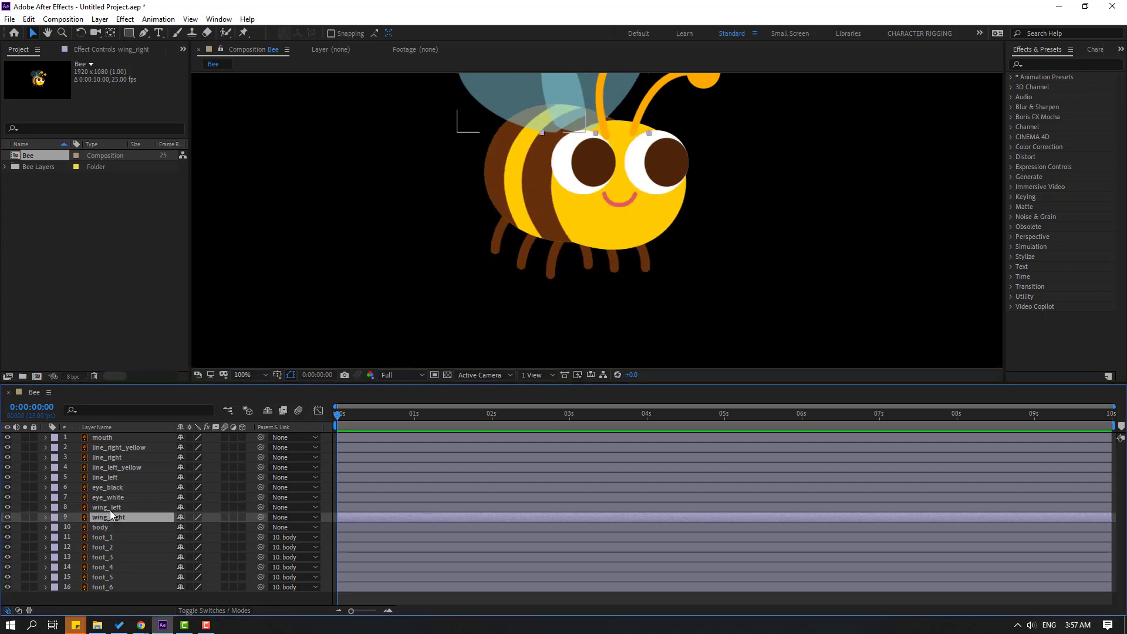
shift+click(109, 508)
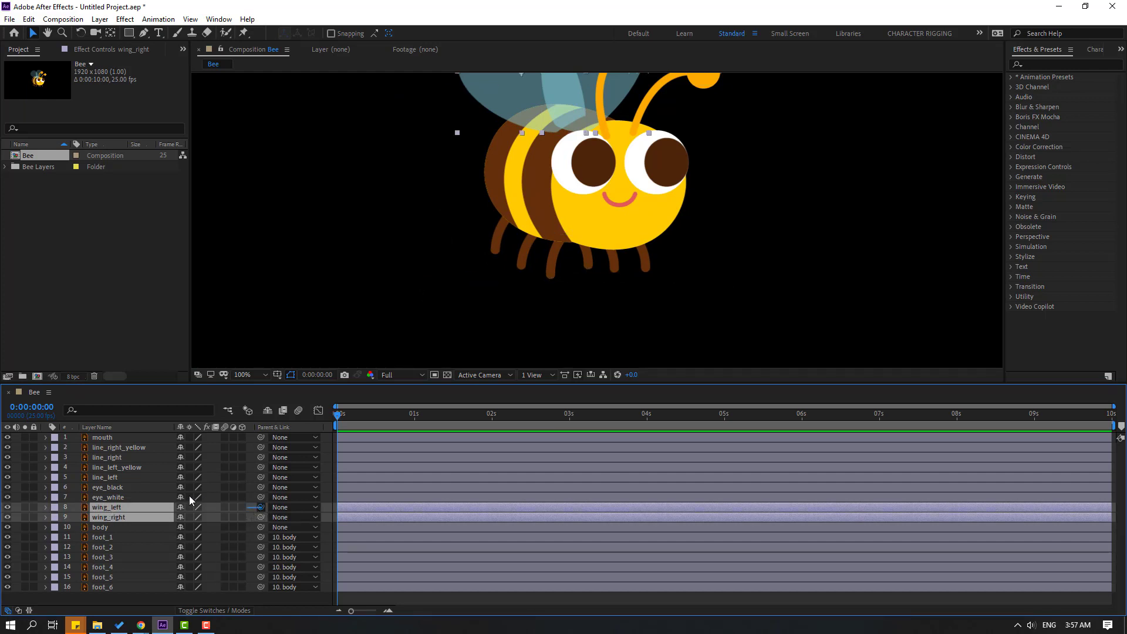
drag(189, 496, 101, 527)
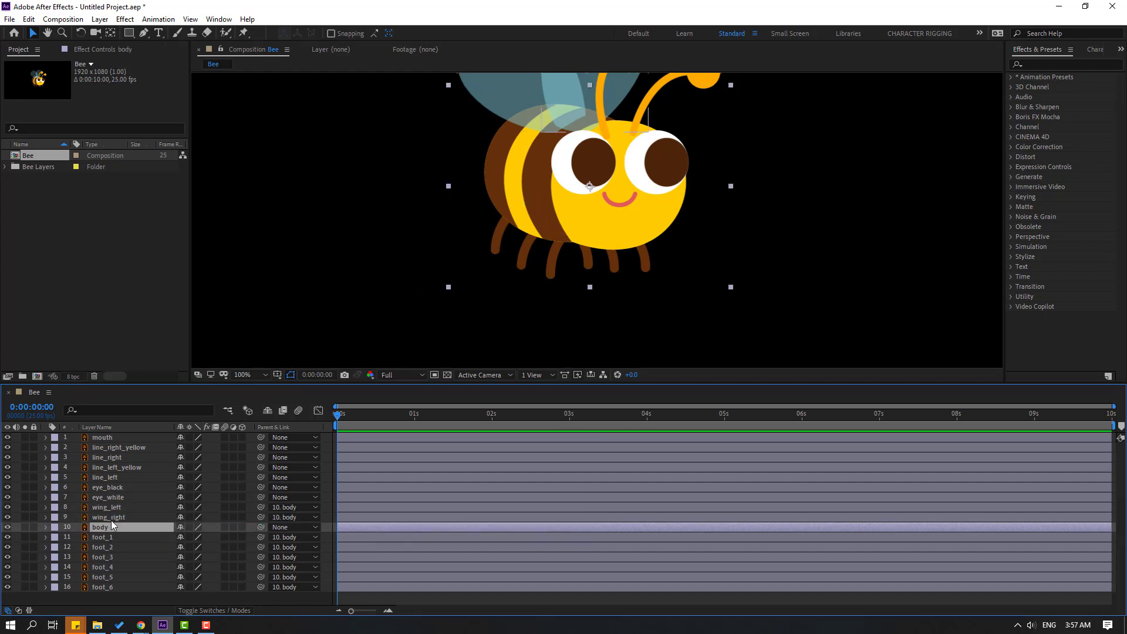
Solo the wing_right layer and move its anchor point to the wing's lower tip.
click(111, 518)
click(25, 517)
key(h)
drag(702, 153, 621, 261)
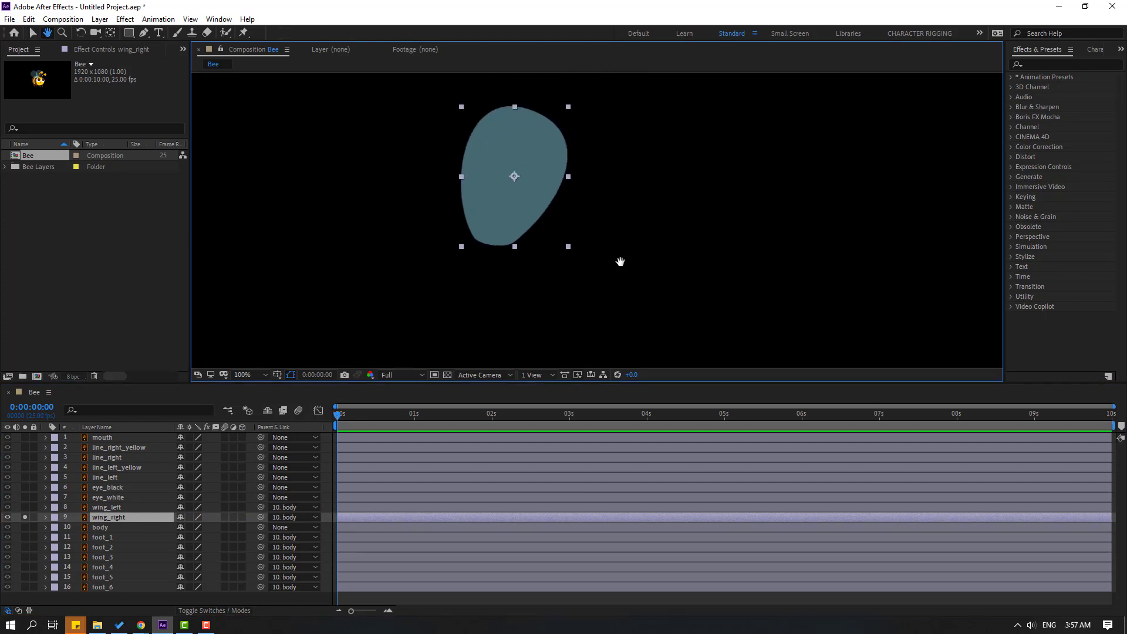
key(v)
click(111, 33)
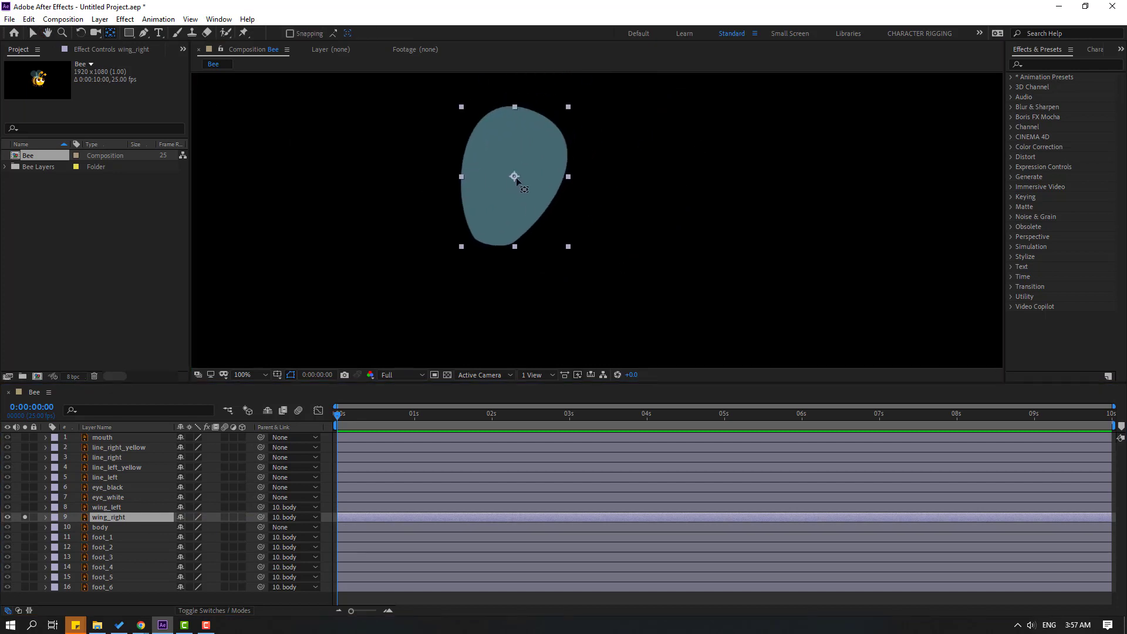
drag(515, 177, 491, 241)
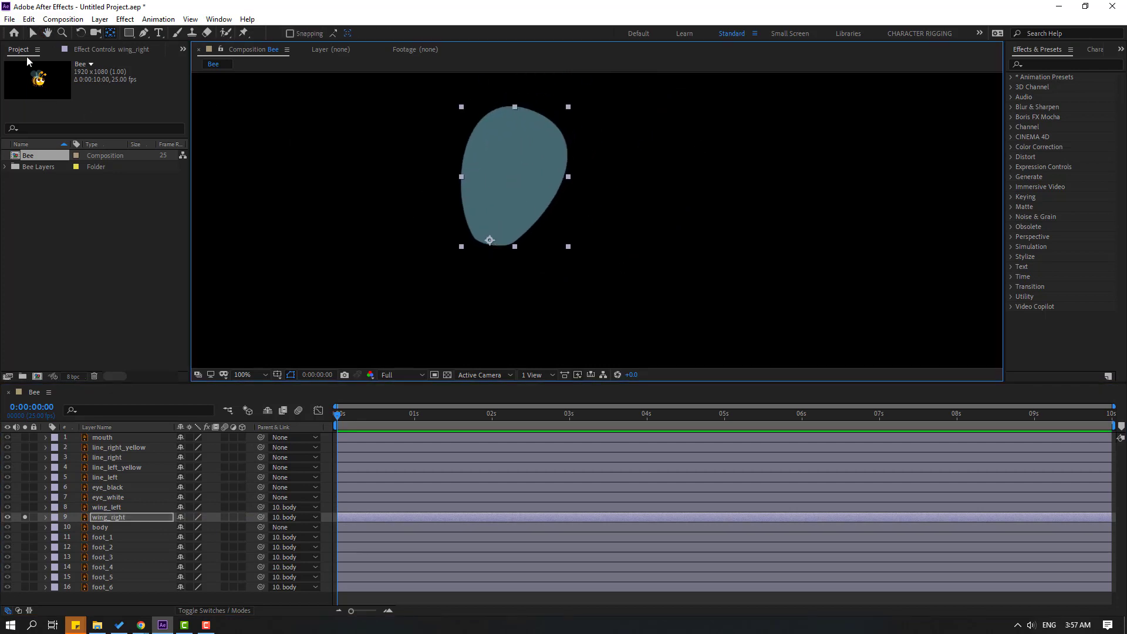
click(32, 33)
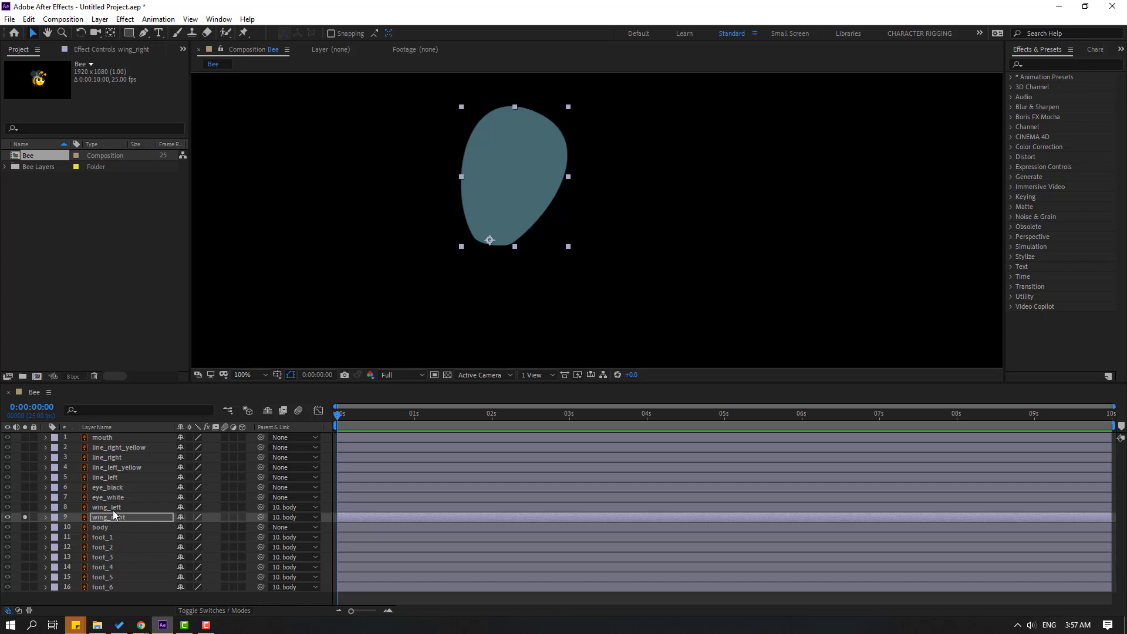
Solo wing_left and move its anchor point to the wing's lower inner tip, and unsolo both wings.
click(113, 508)
click(25, 507)
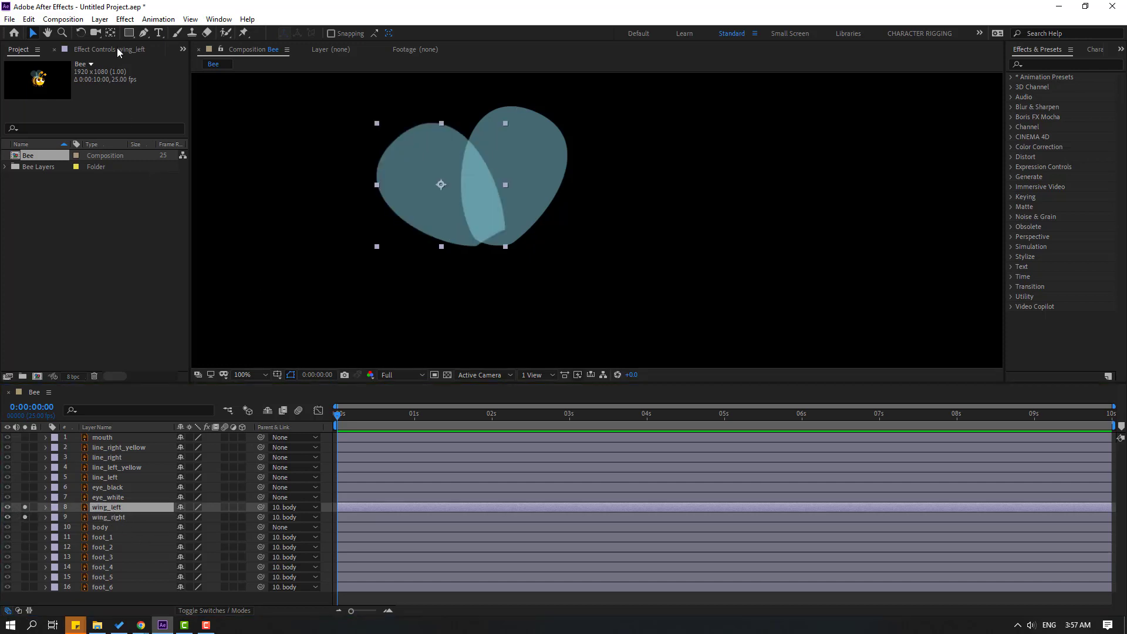
click(110, 34)
drag(441, 185, 483, 236)
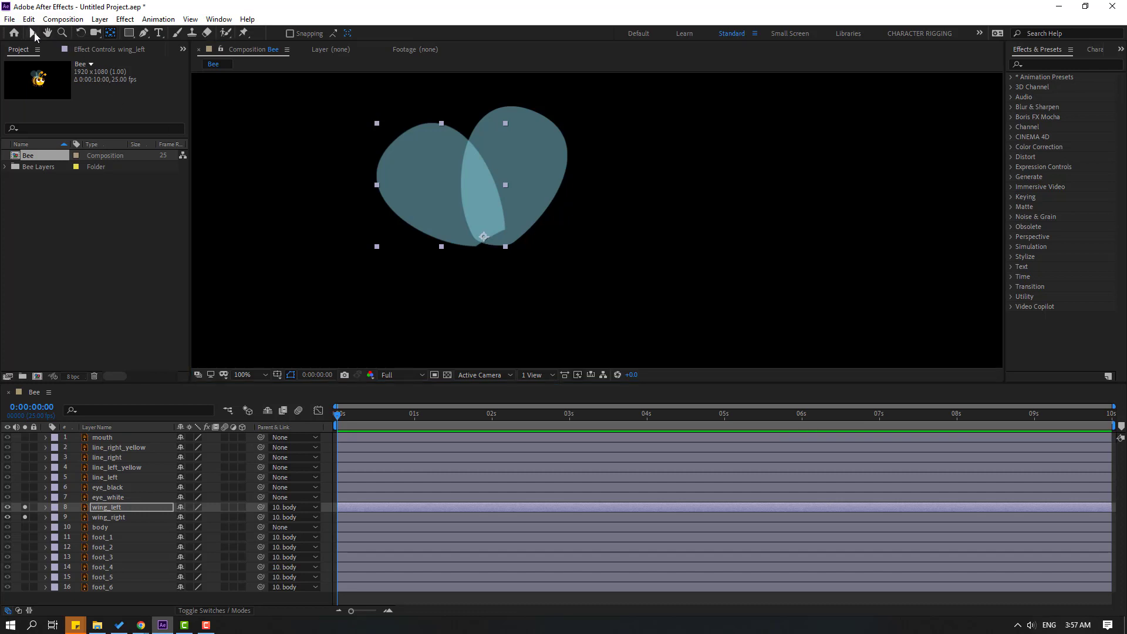
click(32, 33)
drag(26, 507, 25, 526)
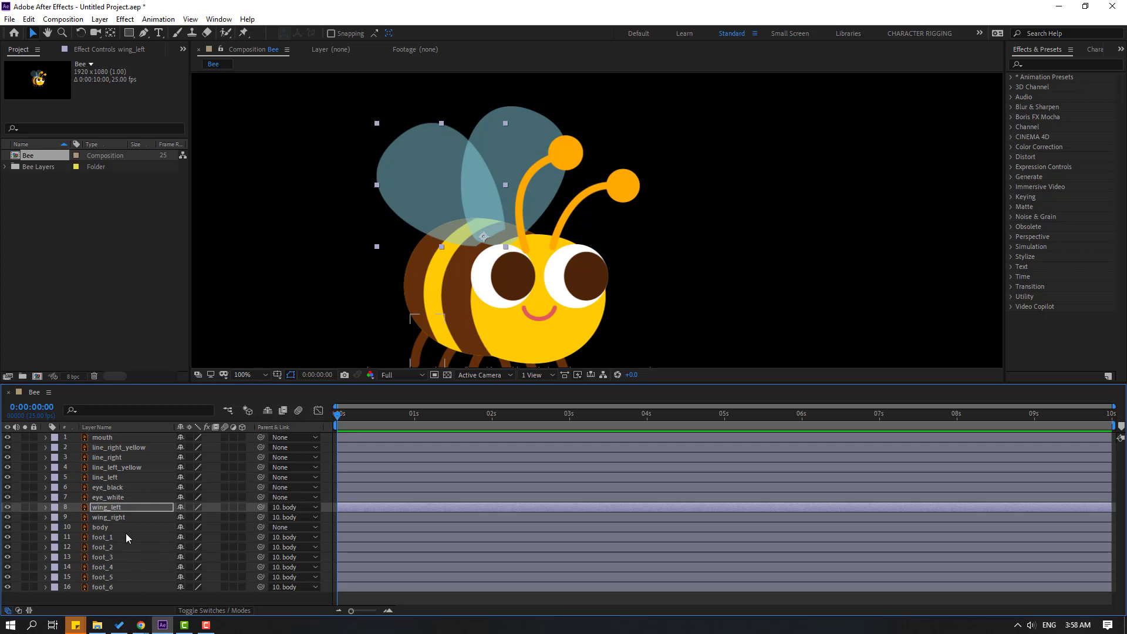
Parent the eye_white and eye_black layers to the body layer.
click(104, 498)
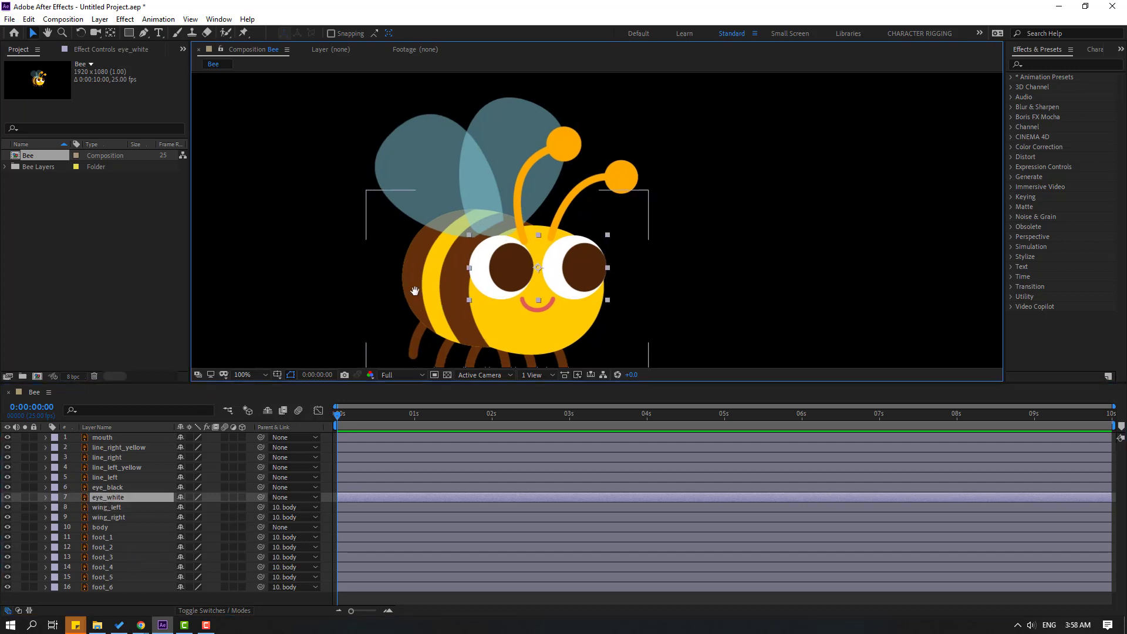
scroll(411, 264, down, 2)
shift+click(105, 489)
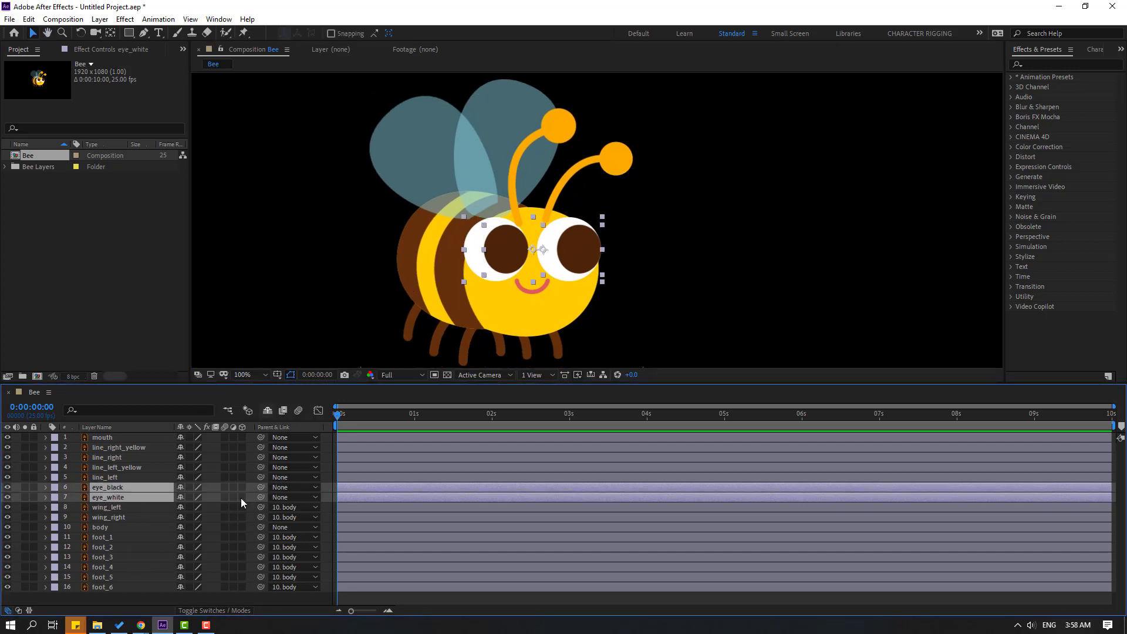
drag(261, 490, 98, 532)
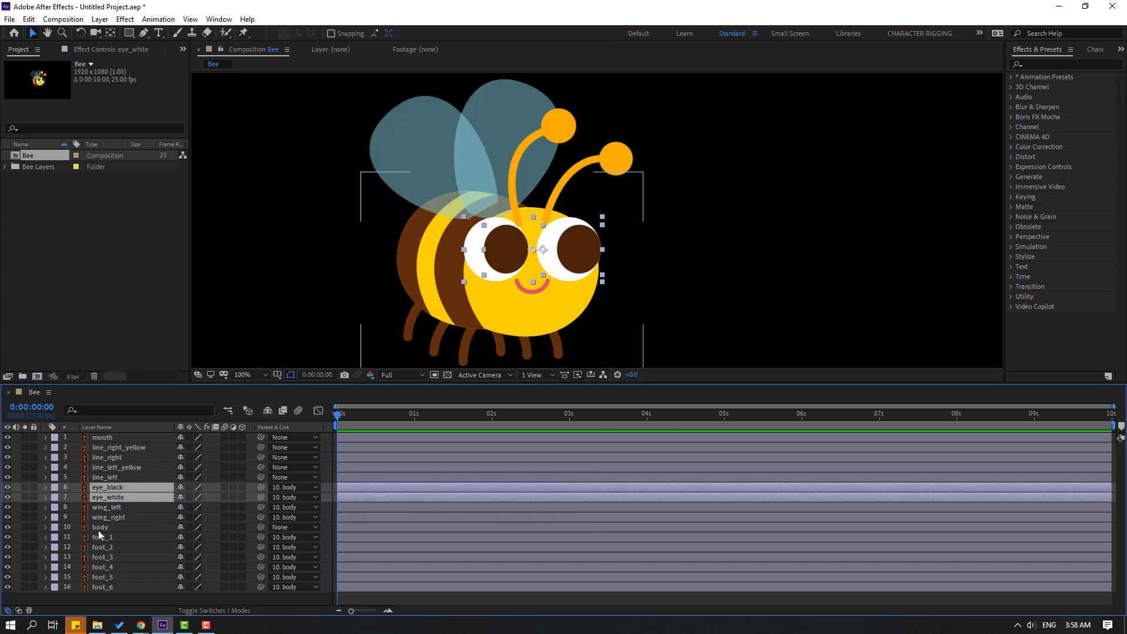
Duplicate the eye_white layer and parent the duplicate to the original eye_white.
click(108, 499)
key(ctrl+d)
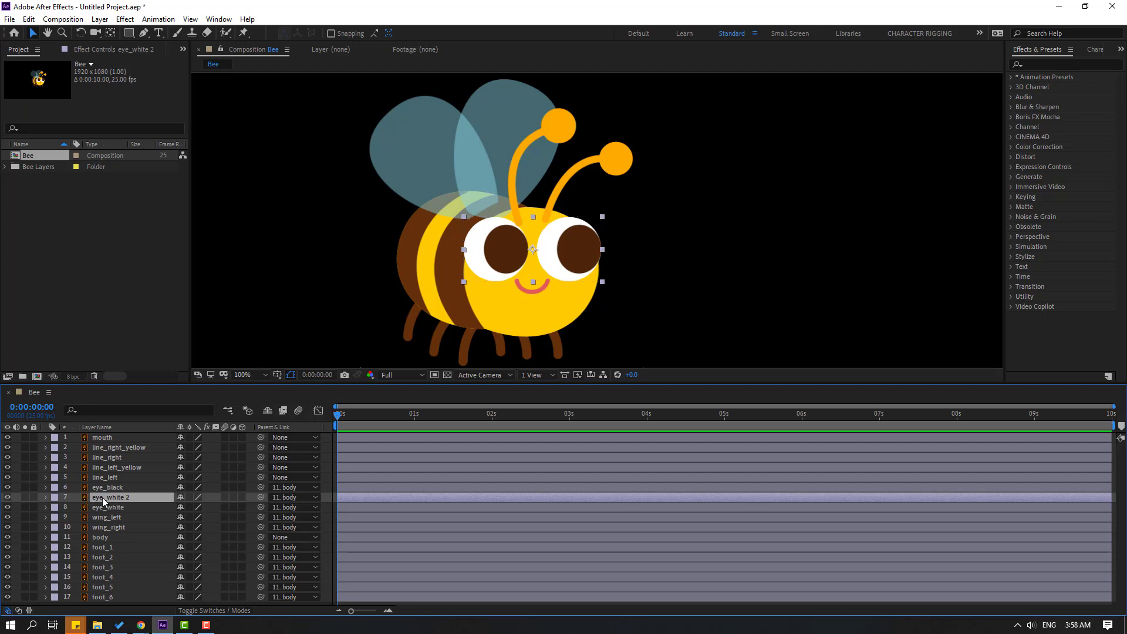
drag(261, 497, 118, 508)
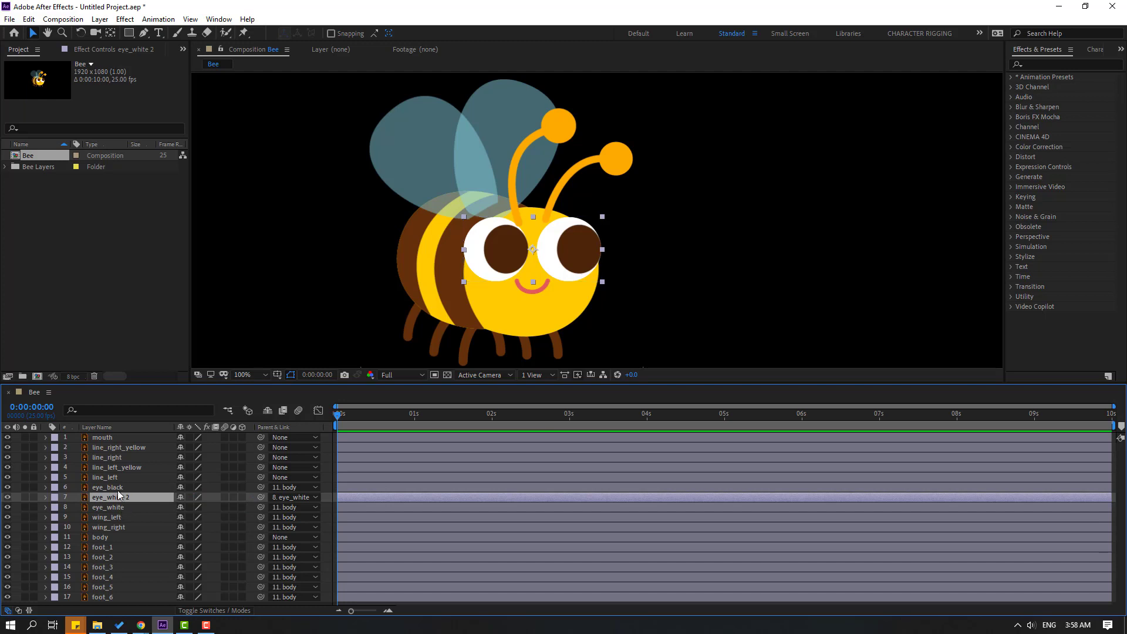
Place eye_black directly below eye_white 2 and set its track matte to Alpha Matte "eye_white 2".
click(111, 490)
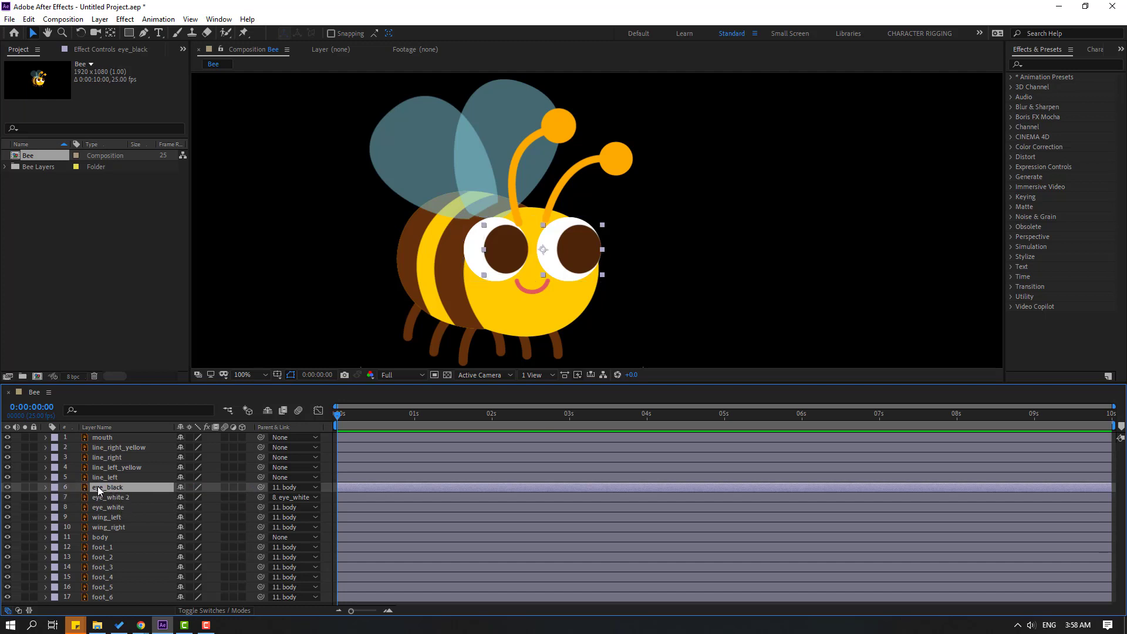
drag(110, 490, 123, 505)
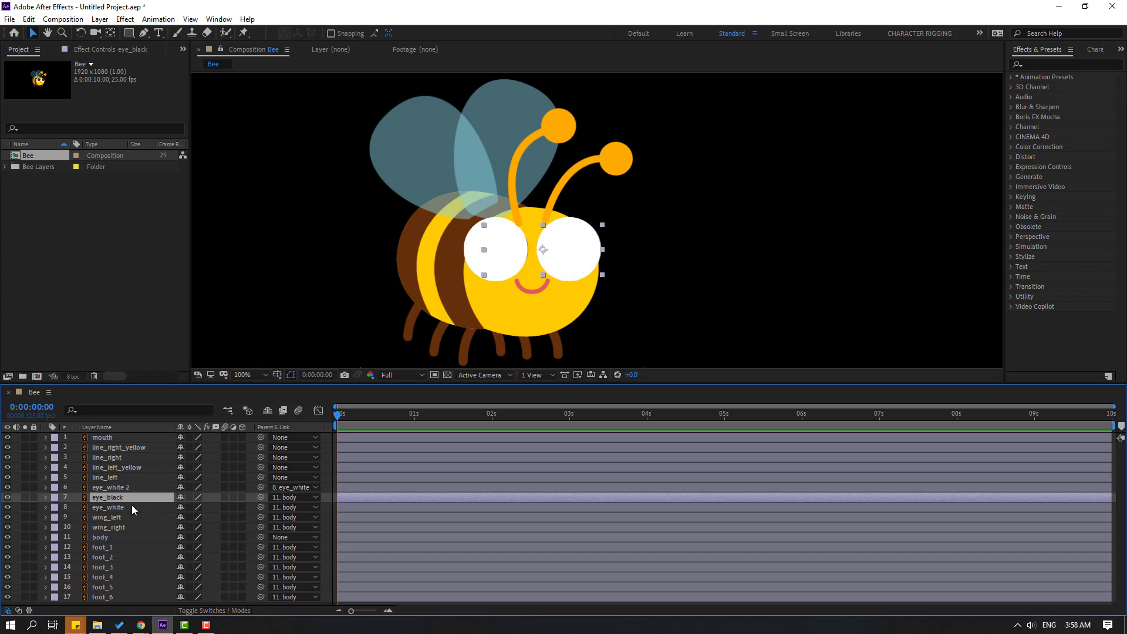
click(197, 611)
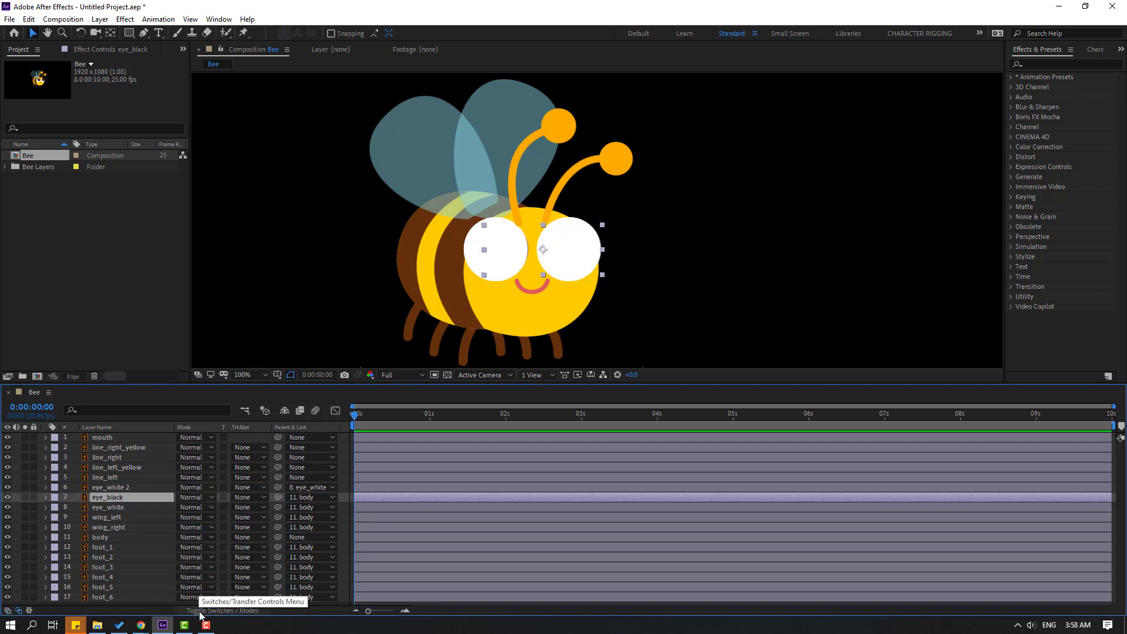
click(239, 497)
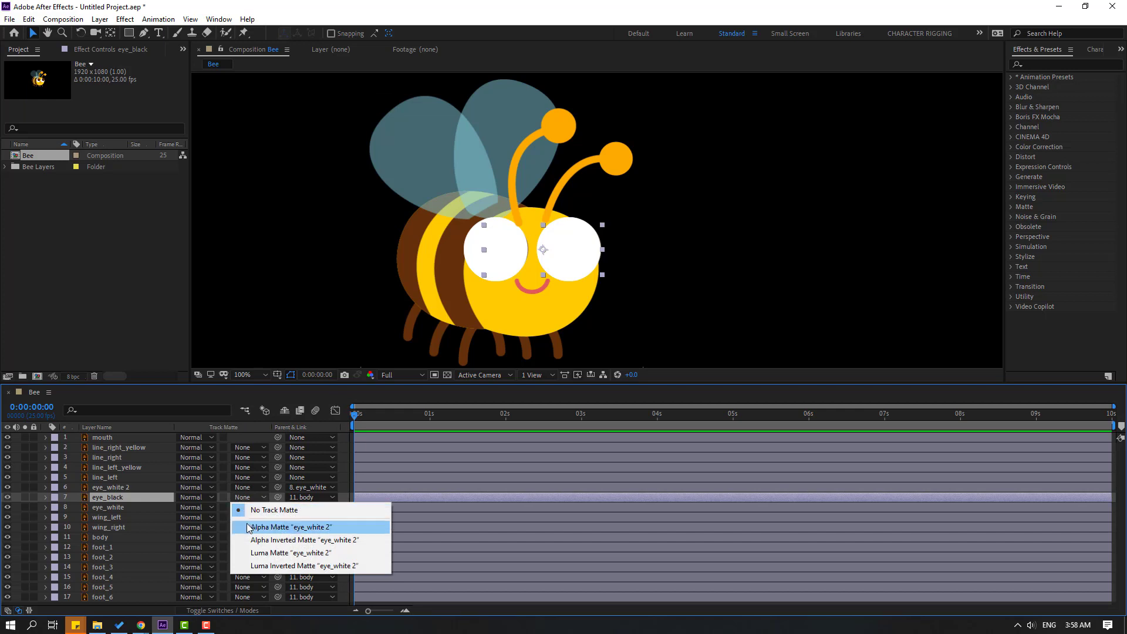
click(325, 527)
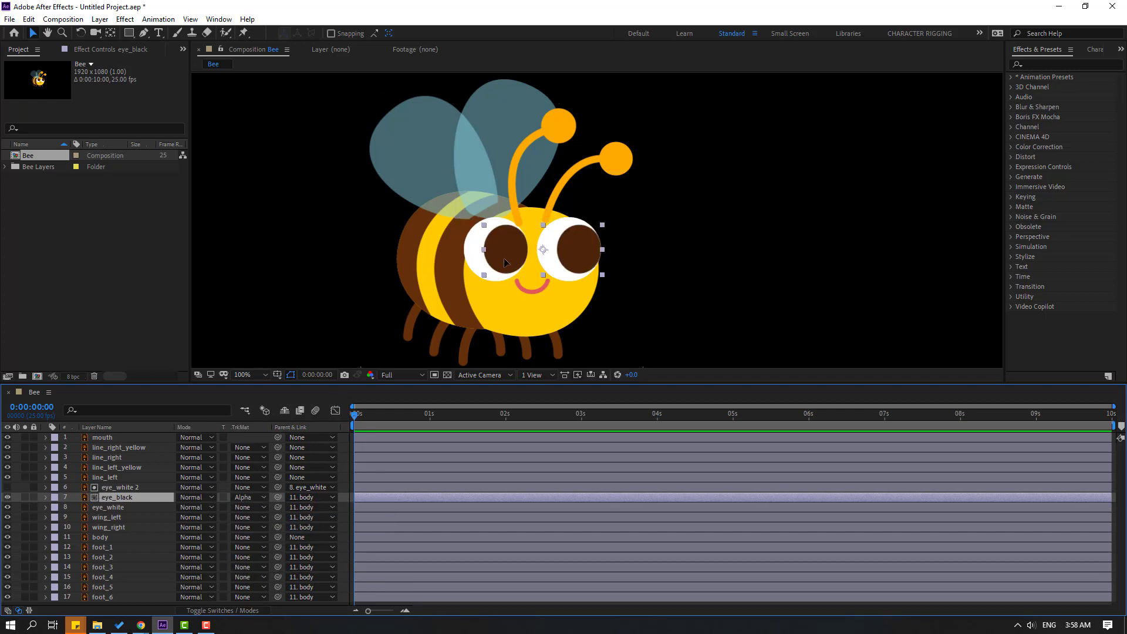
Shift the eye_black layer slightly left so the pupils sit centred in the white eyes.
mouse_move(508, 259)
mouse_down()
mouse_move(521, 271)
mouse_move(512, 211)
mouse_move(482, 267)
mouse_move(500, 258)
mouse_up()
key(ctrl+z)
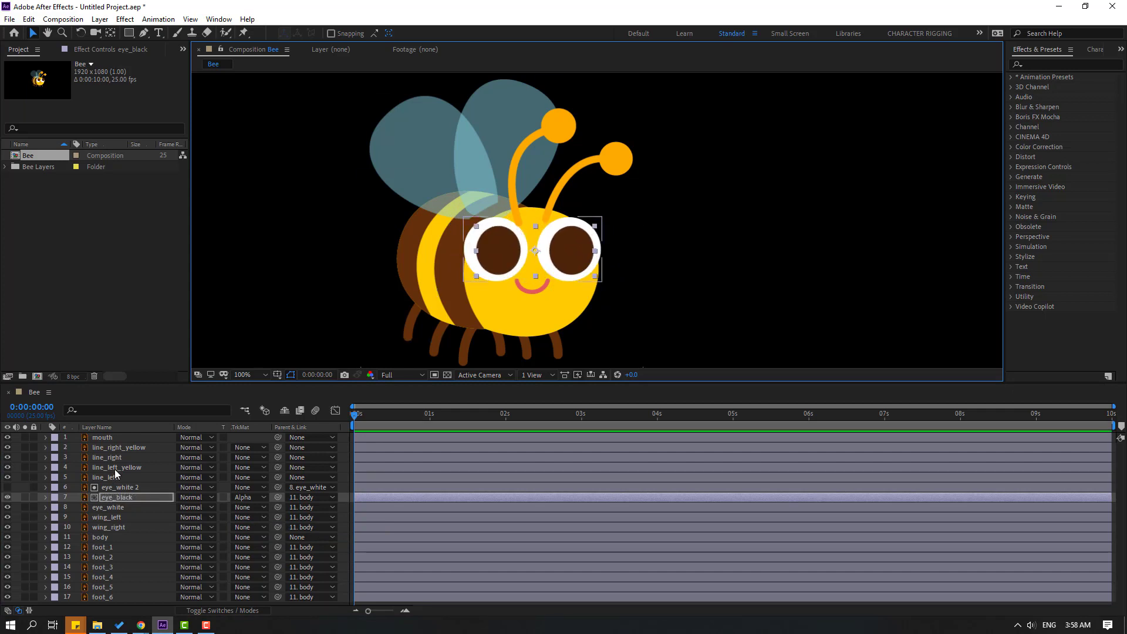
Parent the antenna layers line_left and line_right to the body layer.
click(111, 479)
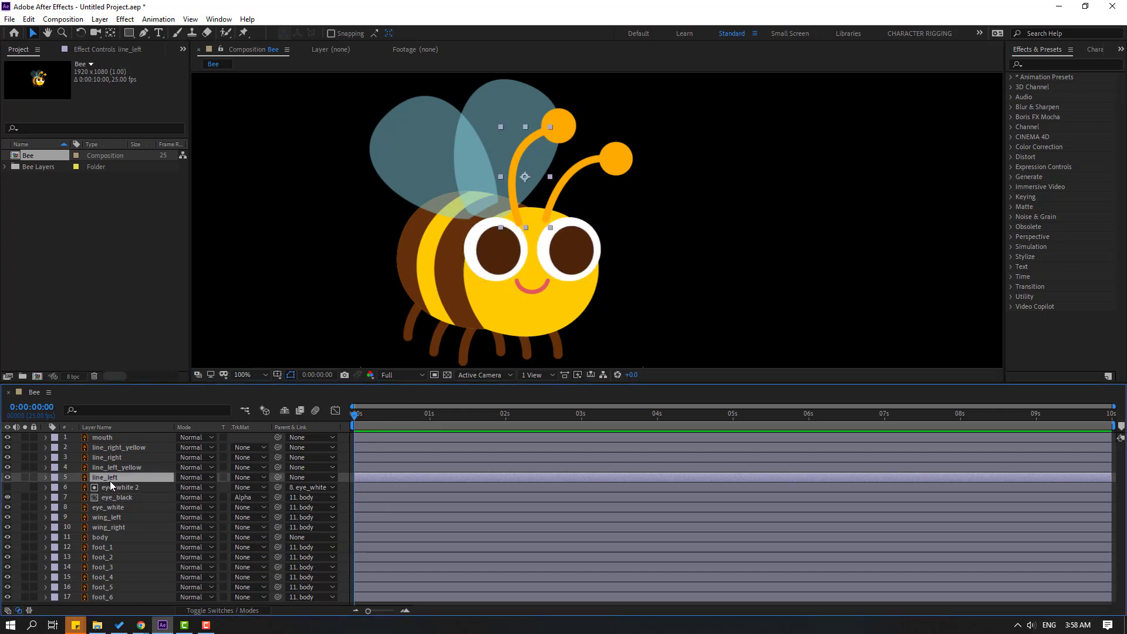
ctrl+click(101, 459)
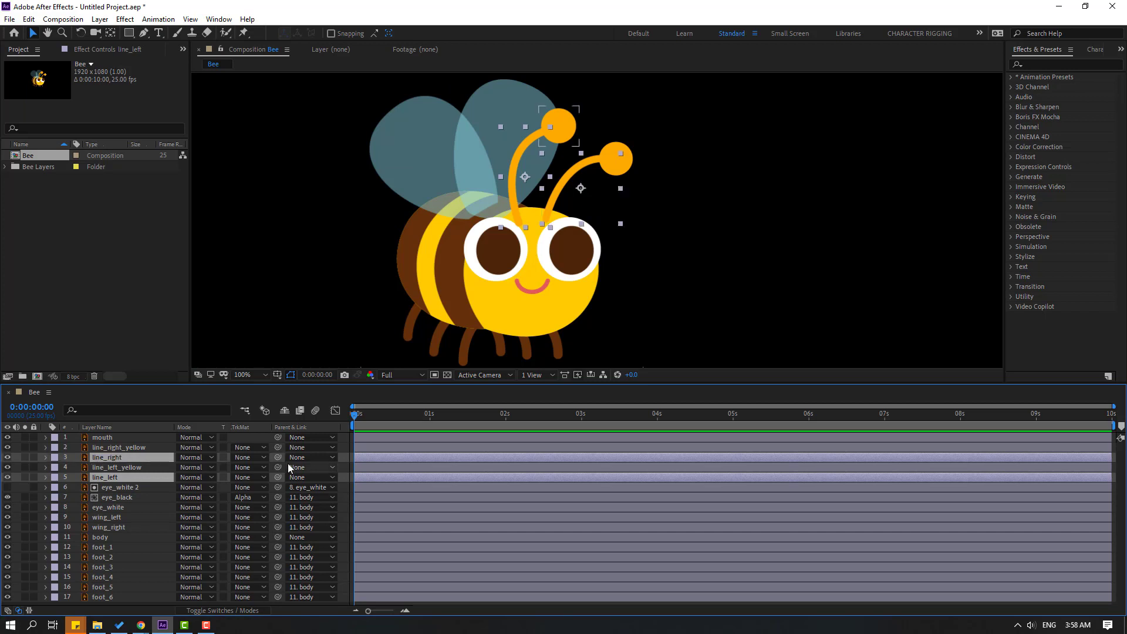
drag(278, 459, 115, 536)
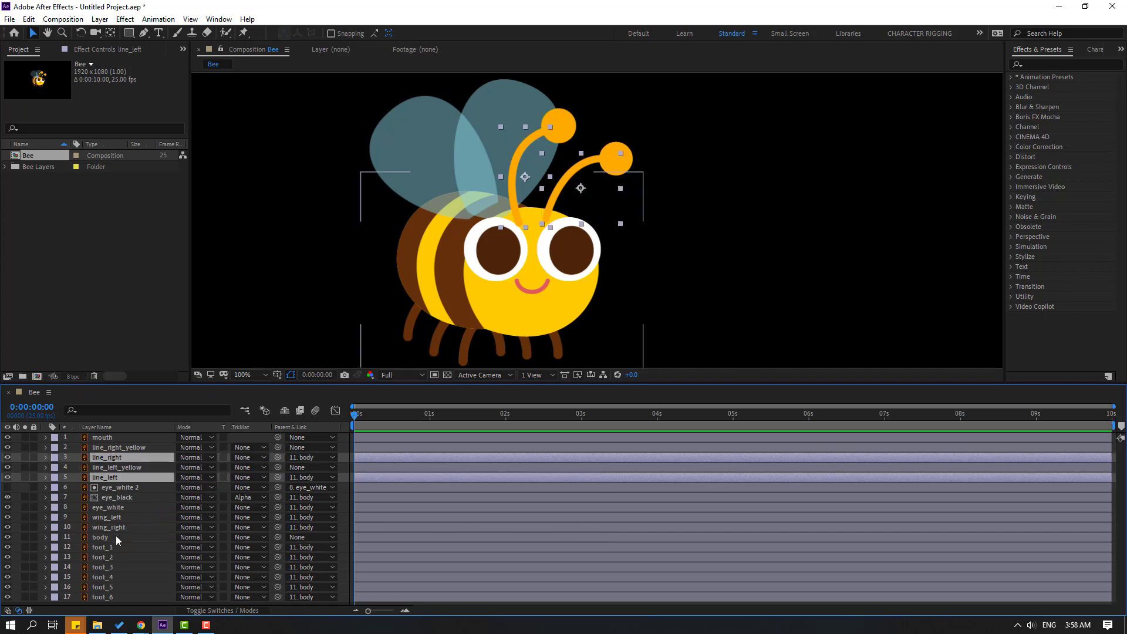
Parent line_left_yellow to line_left and line_right_yellow to line_right.
click(101, 468)
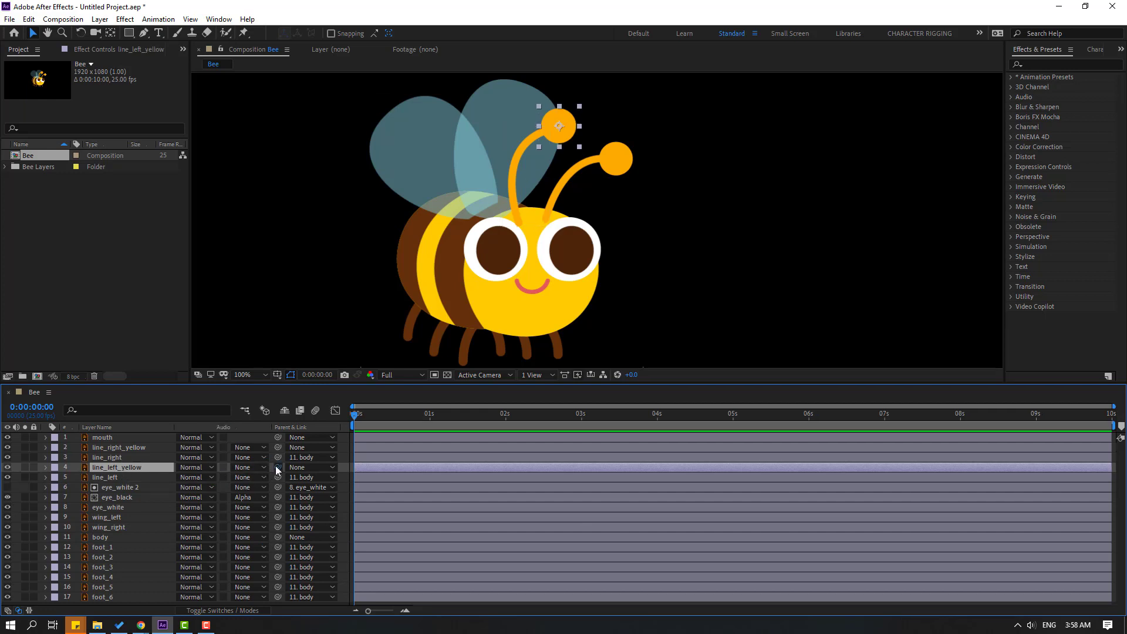
drag(276, 466, 107, 477)
click(138, 449)
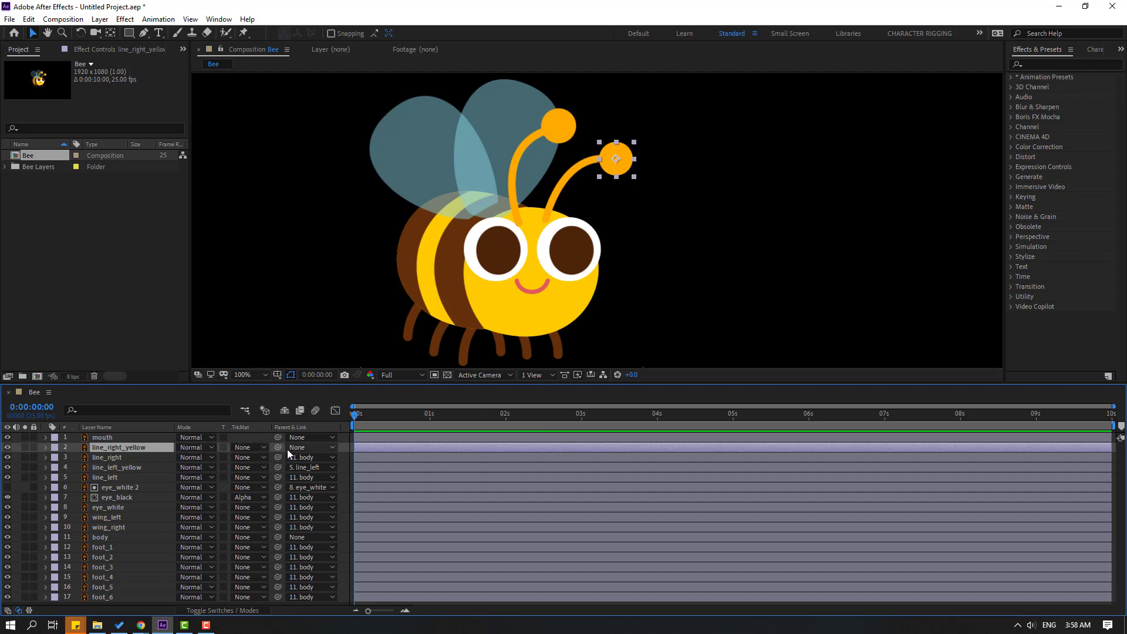
drag(277, 447, 93, 459)
Give the line_right and line_right_yellow layers the Pink label color.
click(103, 460)
ctrl+click(63, 449)
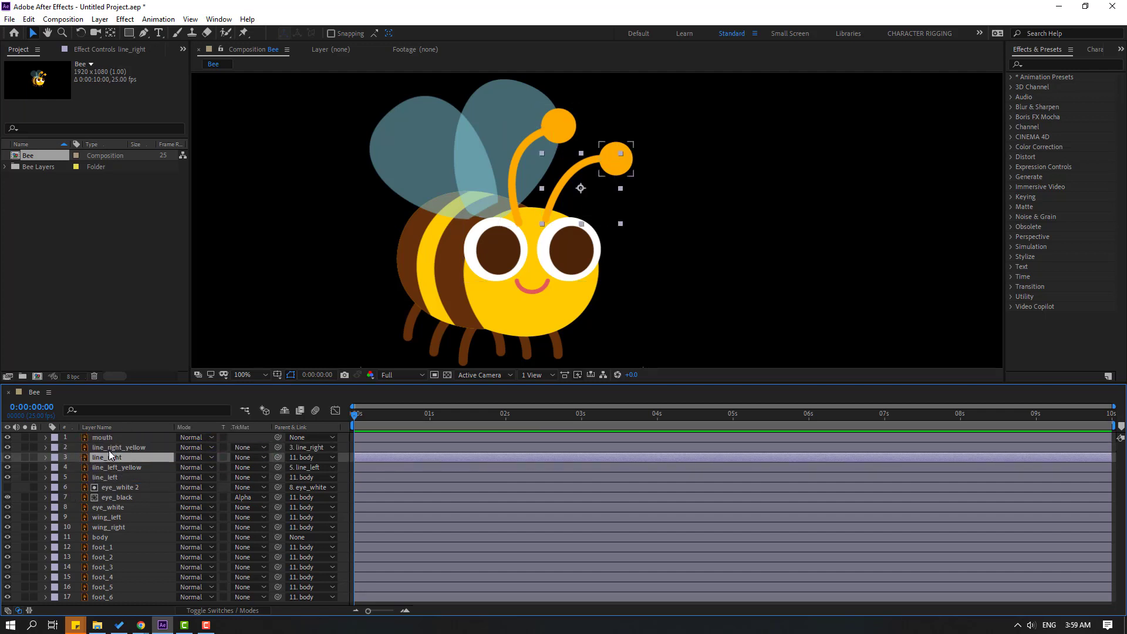
click(55, 449)
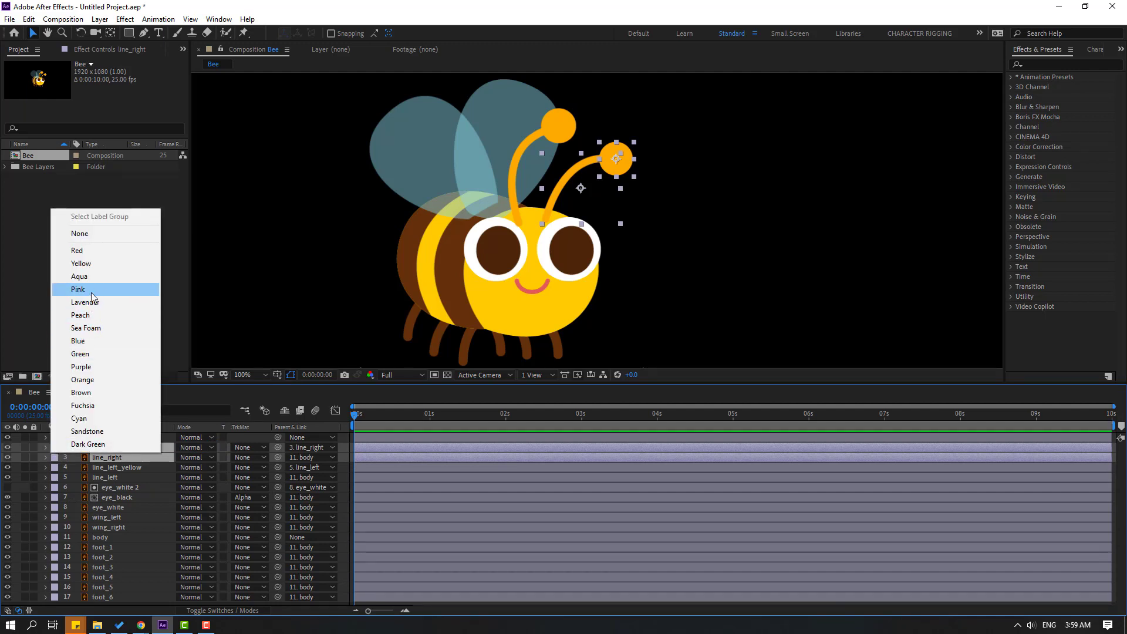
click(90, 290)
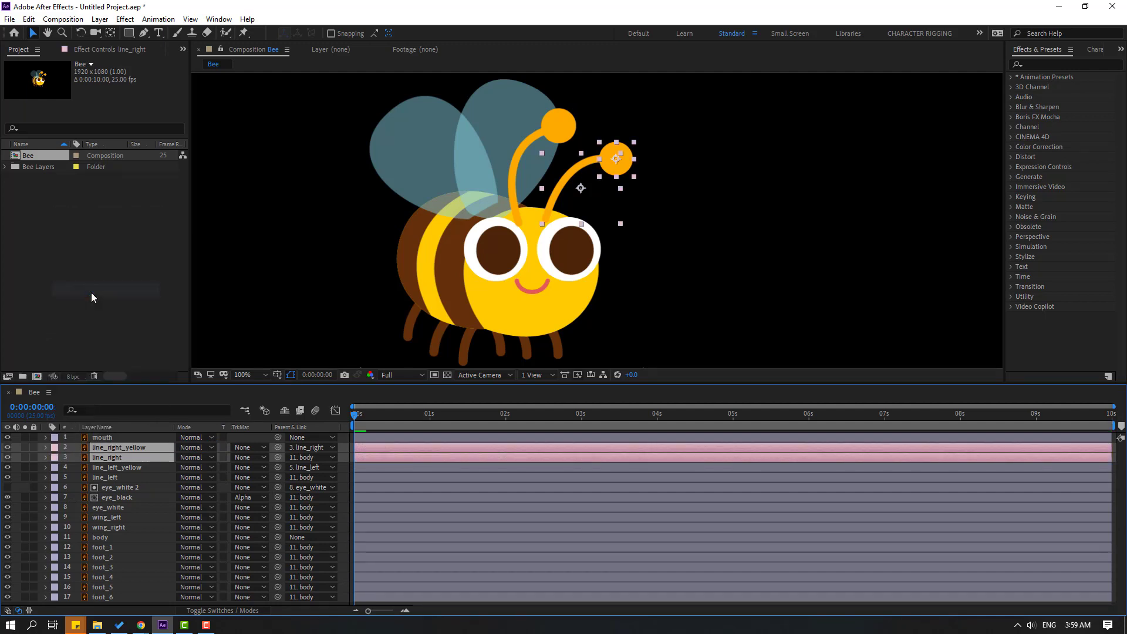
Move the anchor point of the line_right layer to the base of the right antenna, where it meets the head.
click(114, 471)
click(105, 456)
scroll(597, 286, up, 2)
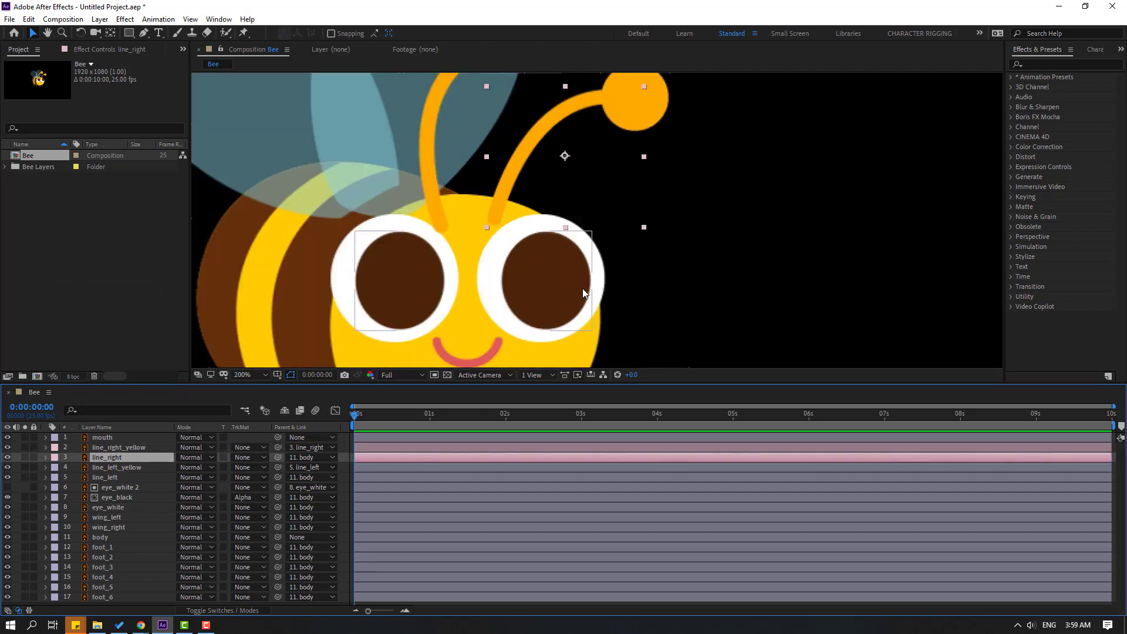
click(109, 33)
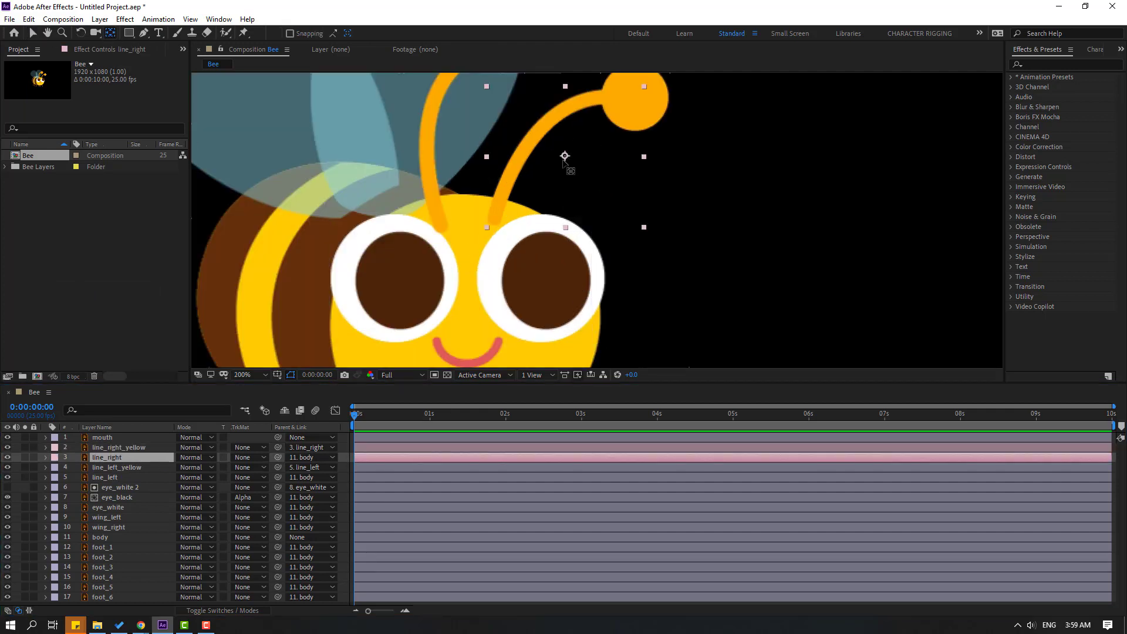
drag(563, 161, 495, 219)
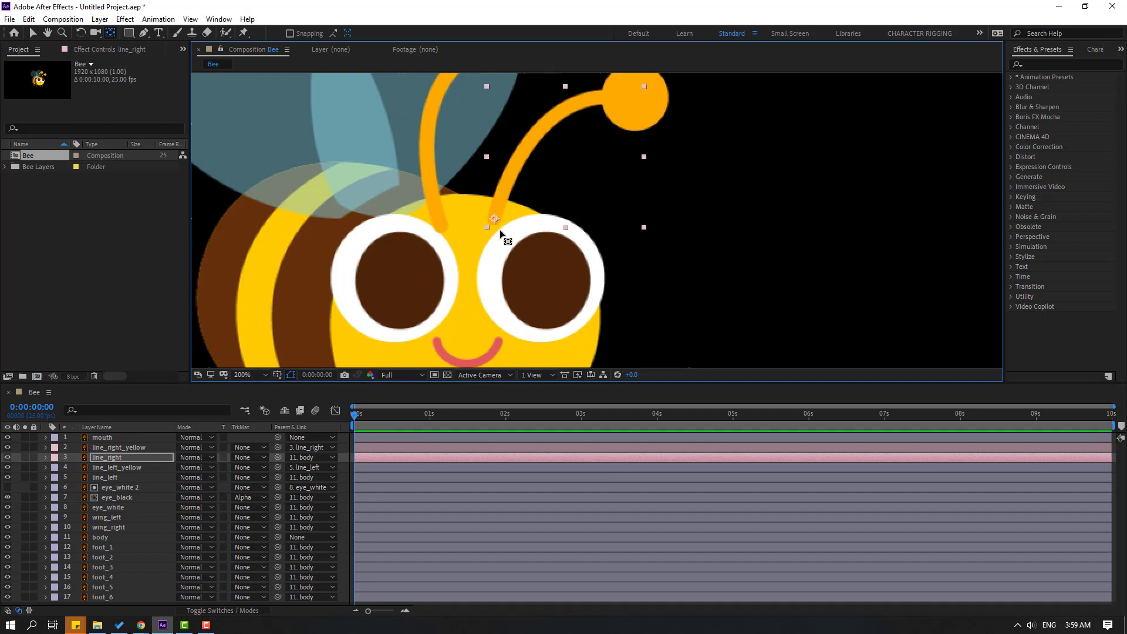
click(33, 33)
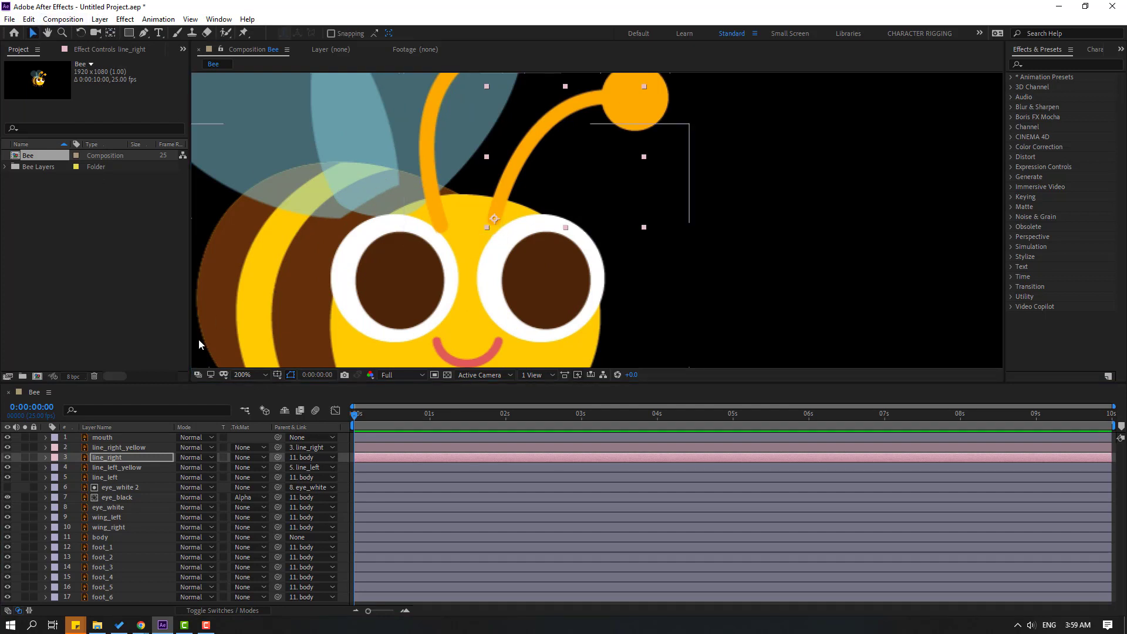
Move the anchor point of the line_left layer to the base of the left antenna.
click(105, 477)
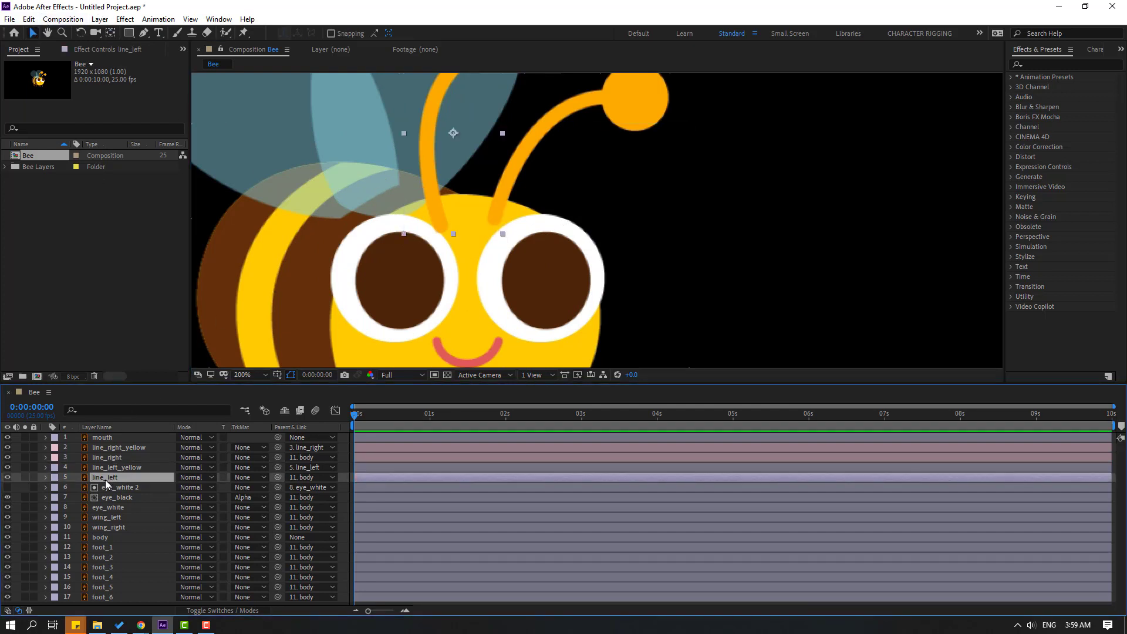
click(111, 34)
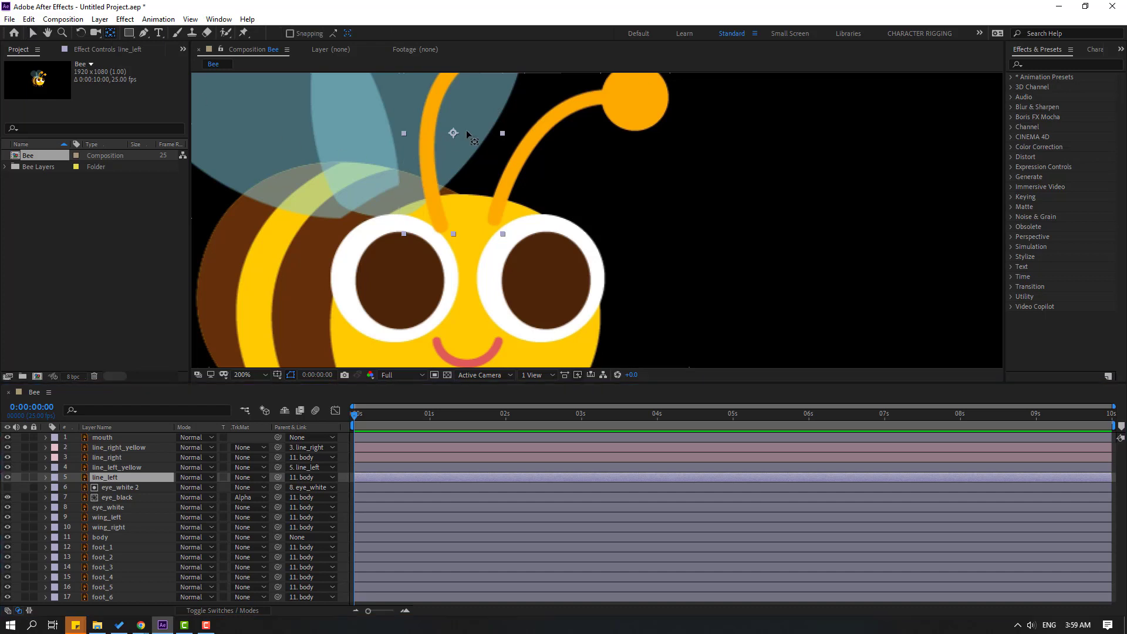
drag(453, 133, 449, 233)
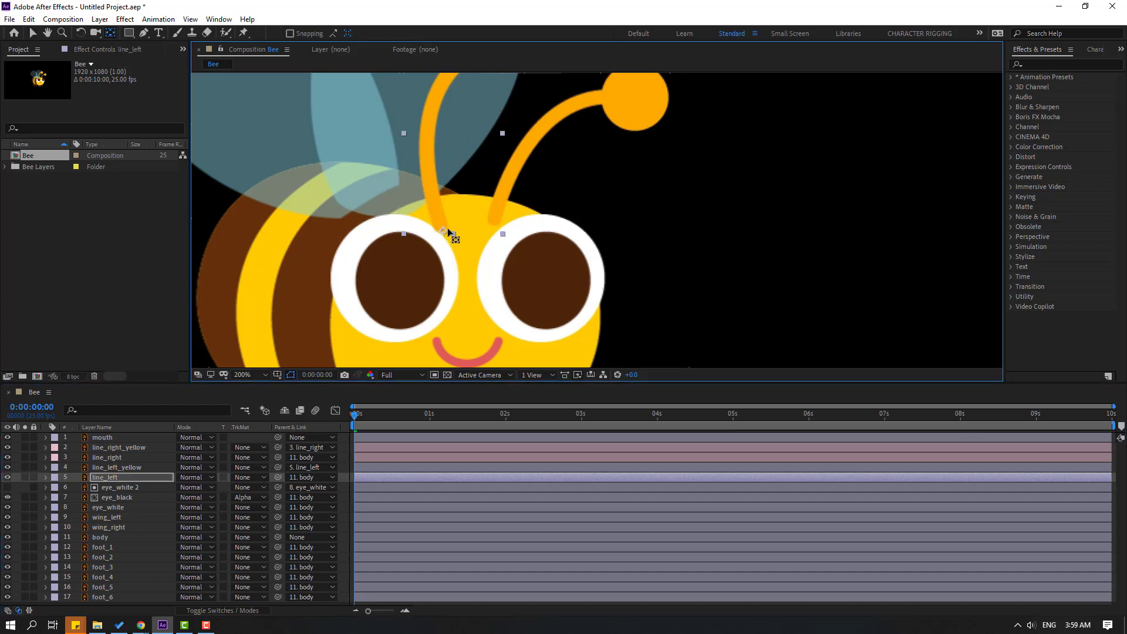
click(32, 33)
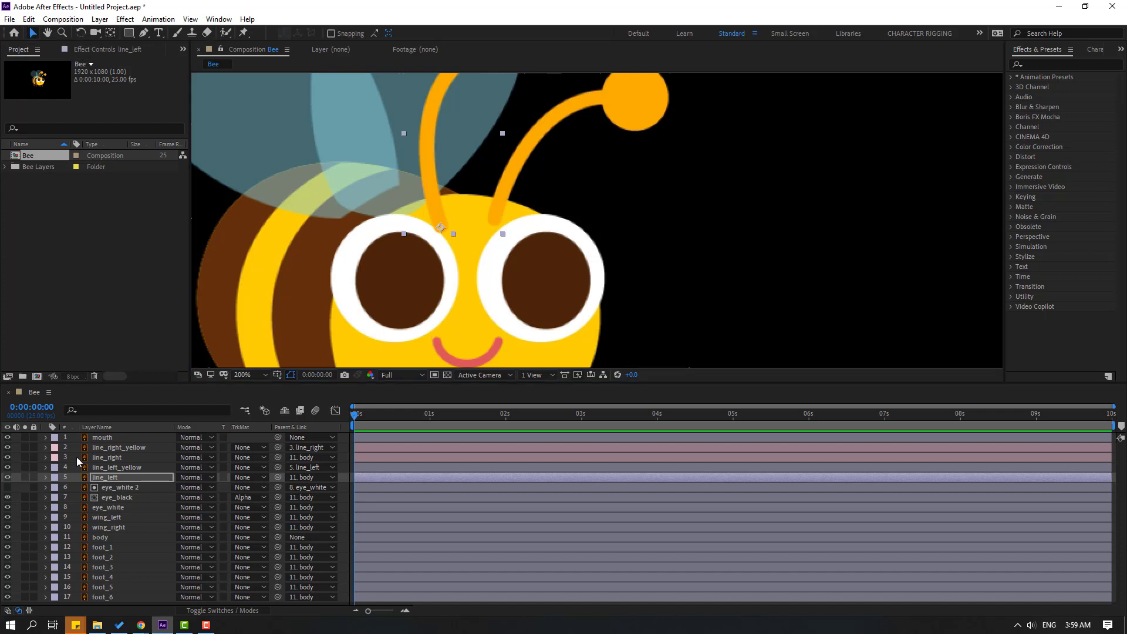
Parent the mouth layer to the body layer.
click(103, 438)
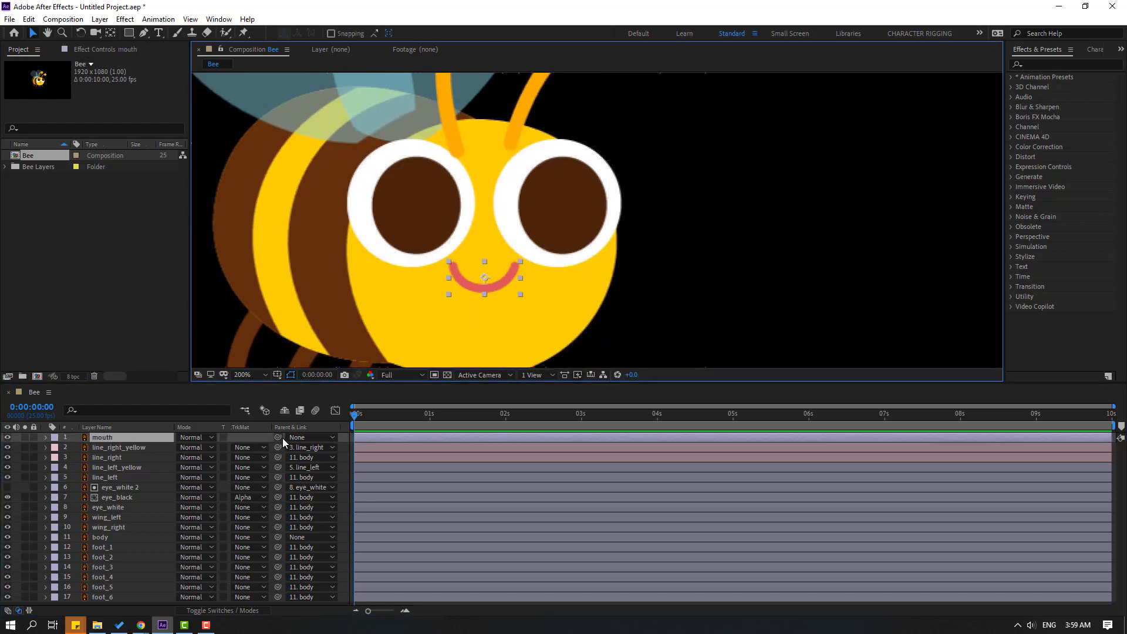
drag(278, 438, 112, 537)
scroll(745, 220, down, 2)
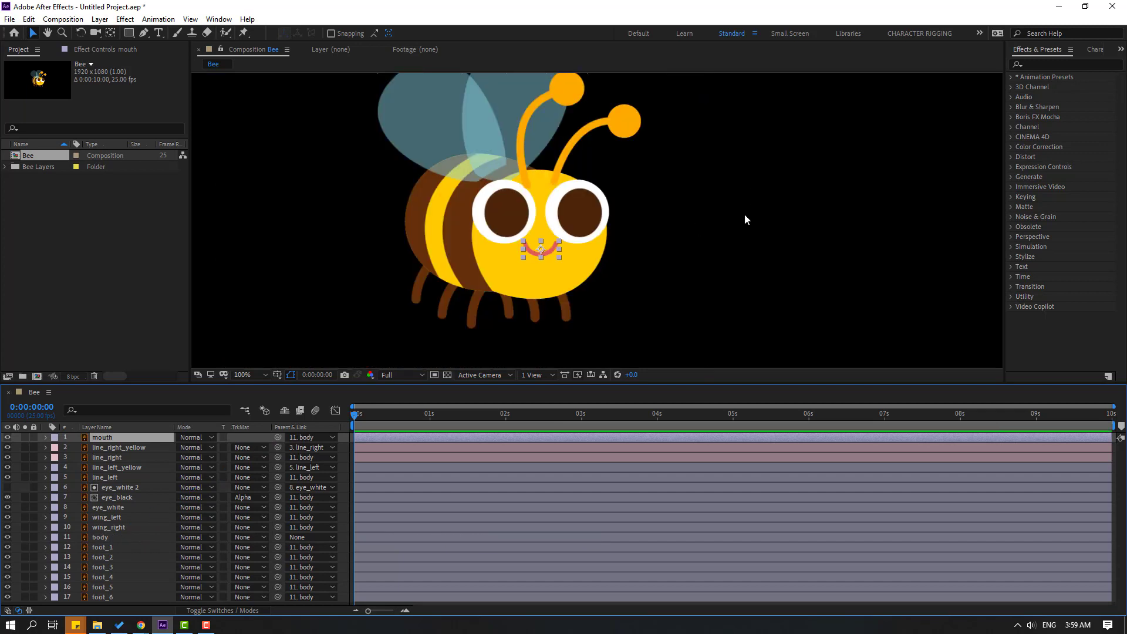
Add a starting Position keyframe to the body layer at 0:00:00:00.
click(104, 536)
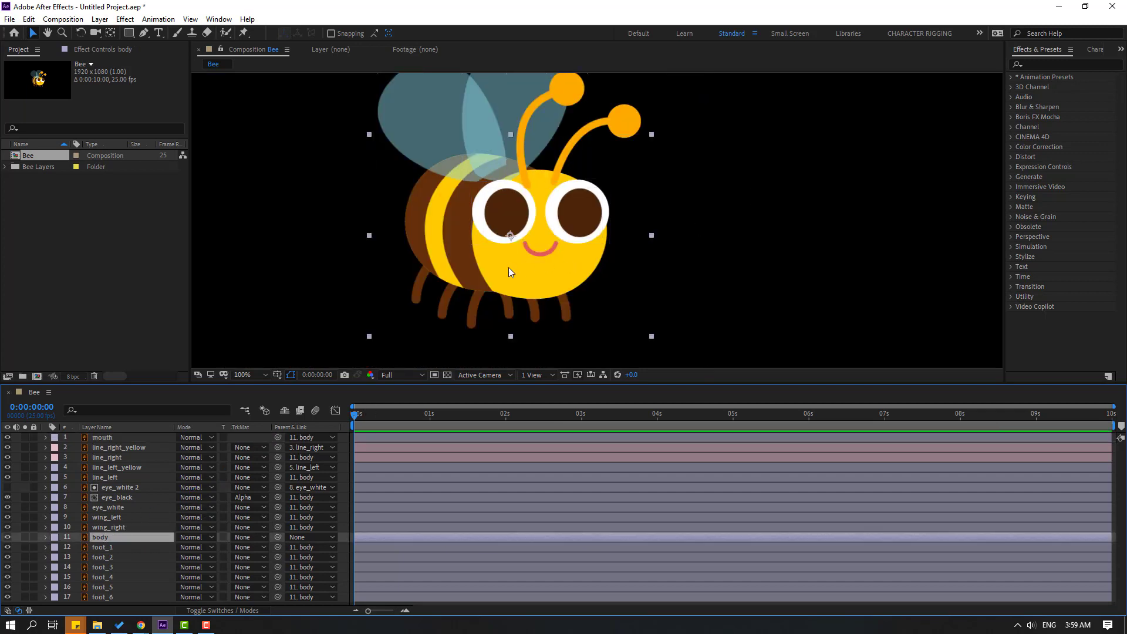
mouse_move(493, 255)
mouse_down()
mouse_move(541, 245)
mouse_move(561, 281)
mouse_move(514, 280)
mouse_move(506, 263)
mouse_up()
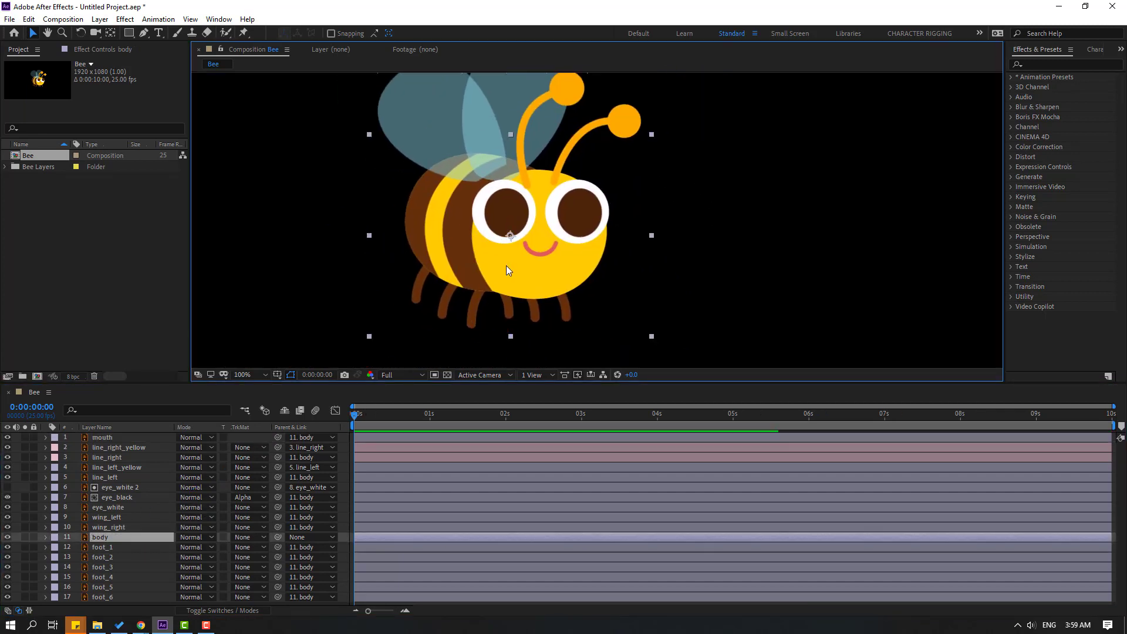
key(p)
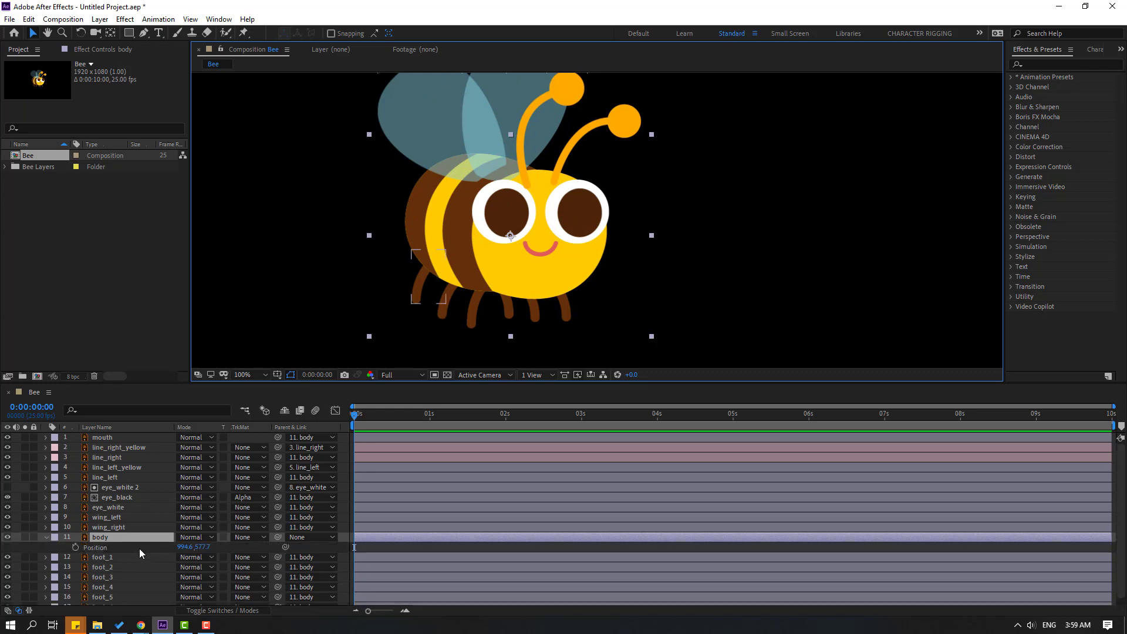
click(75, 547)
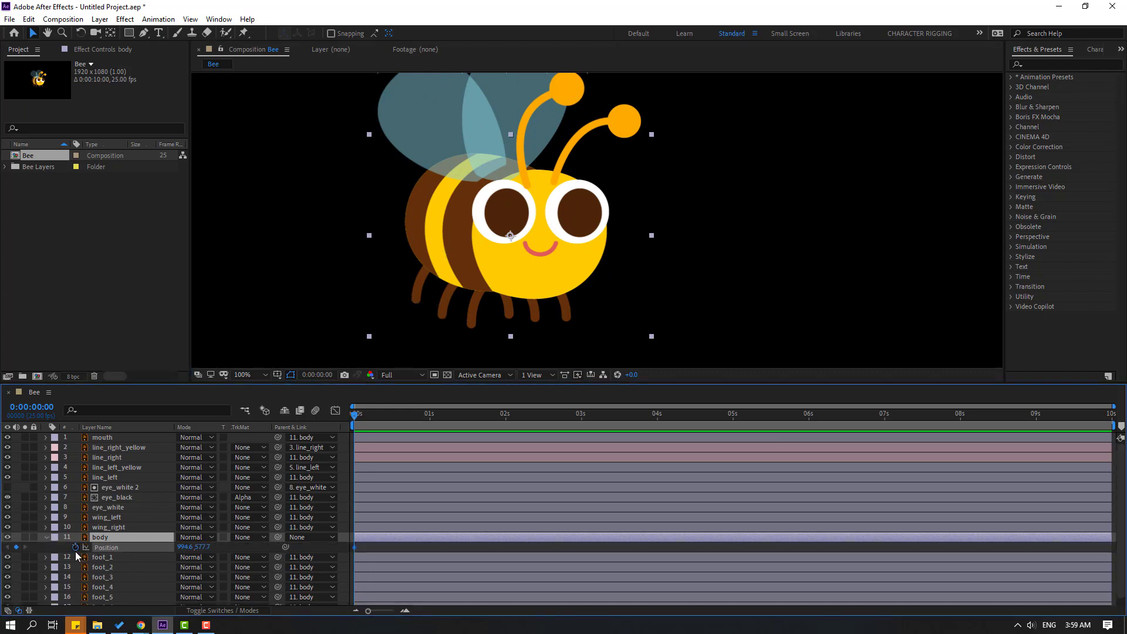
scroll(464, 238, down, 4)
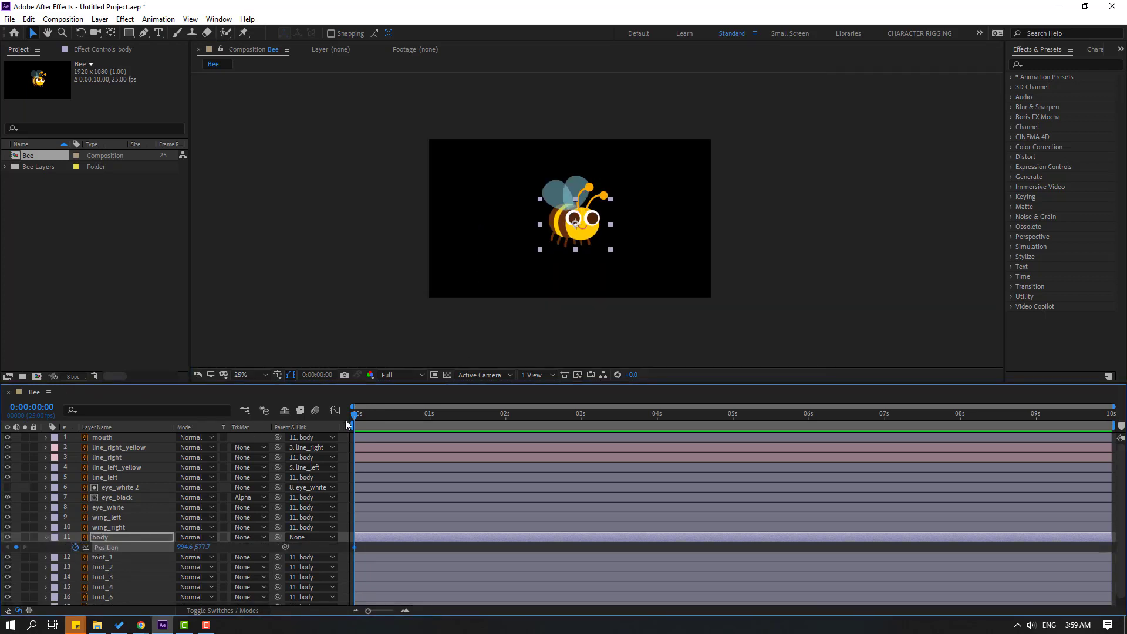
Shift the bee slightly every 10 frames up to 0:00:02:10 to keyframe a hovering Position motion on the body, and preview it.
key(shift+Page_Down)
scroll(605, 300, up, 2)
scroll(580, 271, down, 2)
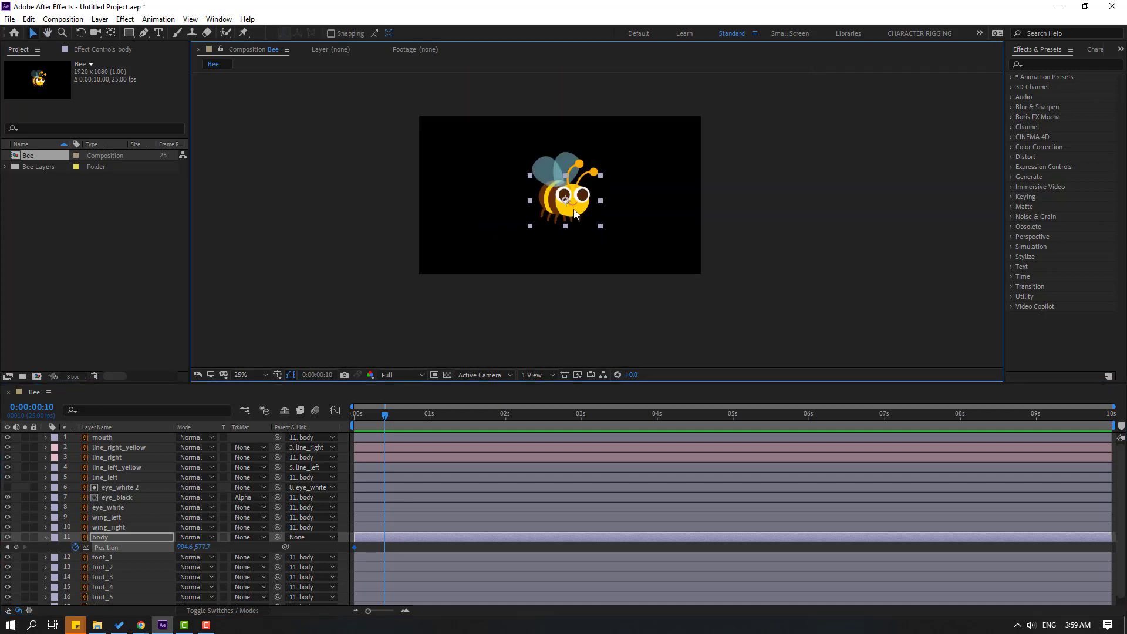
drag(575, 211, 554, 194)
scroll(583, 220, up, 2)
key(shift+Page_Down)
key(shift+Page_Down)
key(shift+Page_Down)
key(shift+Page_Down)
key(space)
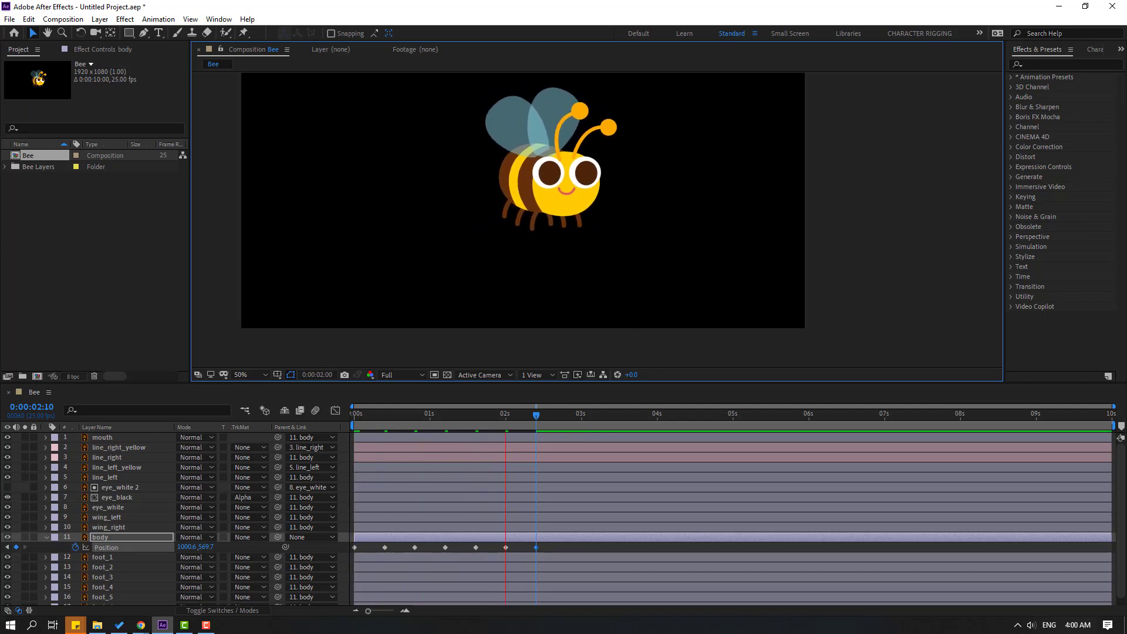
key(space)
Apply Easy Ease to all Position keyframes of the body layer and preview the motion.
drag(548, 545, 344, 554)
right_click(354, 553)
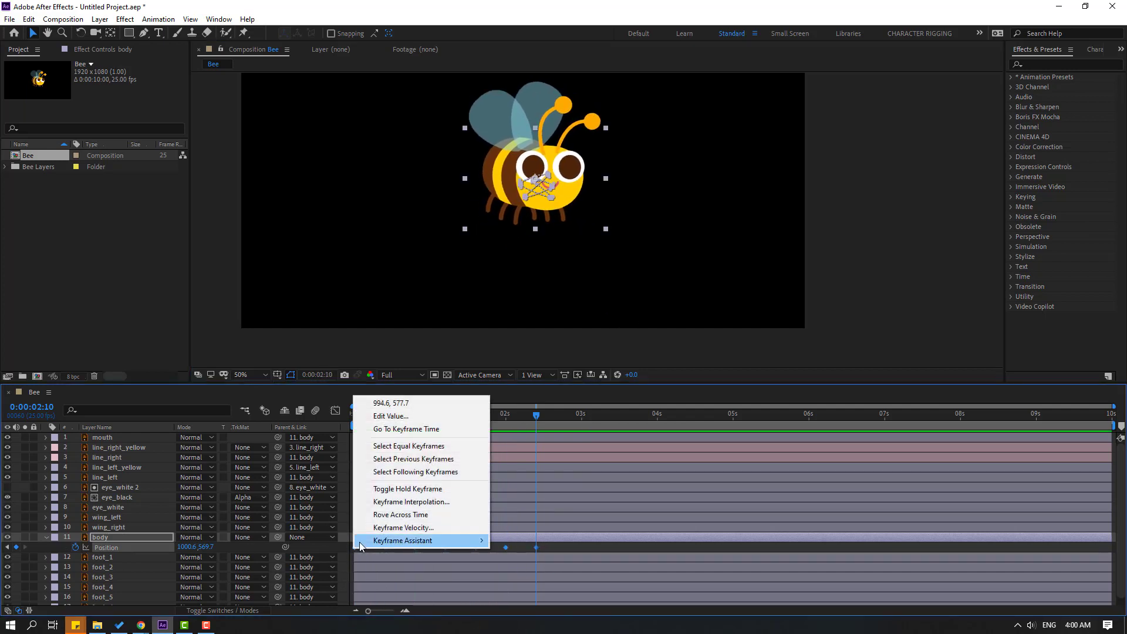
mouse_move(470, 536)
click(531, 463)
click(592, 550)
key(space)
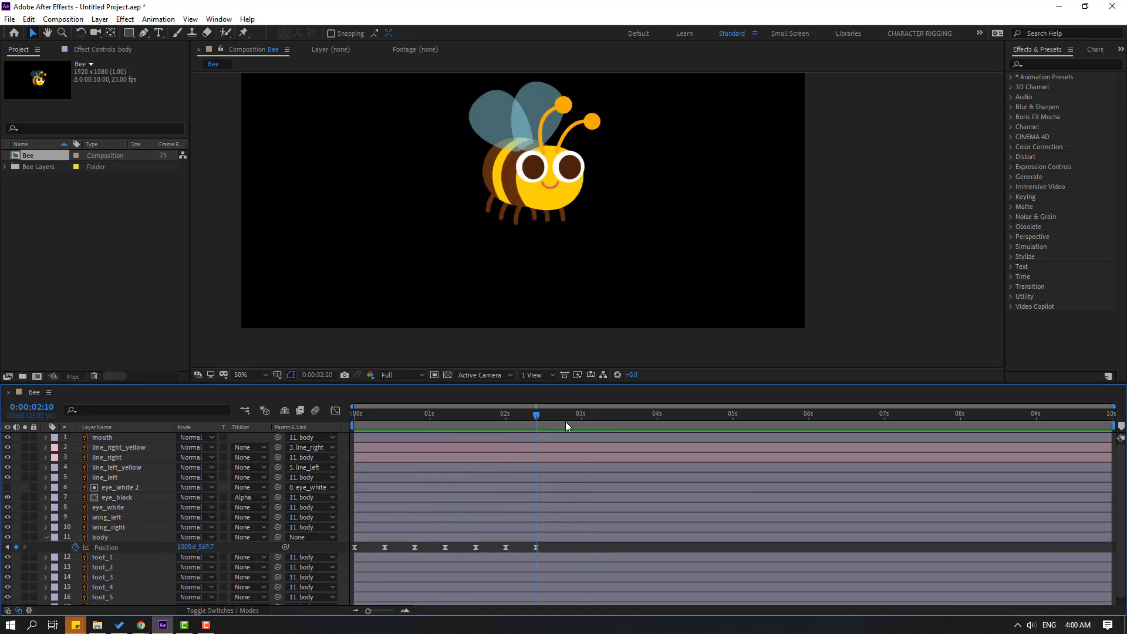
Continue the body's hovering motion with small position shifts every 10 frames up to 0:00:04:10.
click(559, 205)
mouse_move(562, 198)
mouse_down()
mouse_move(564, 227)
mouse_move(570, 196)
mouse_move(557, 211)
mouse_up()
key(shift+Page_Down)
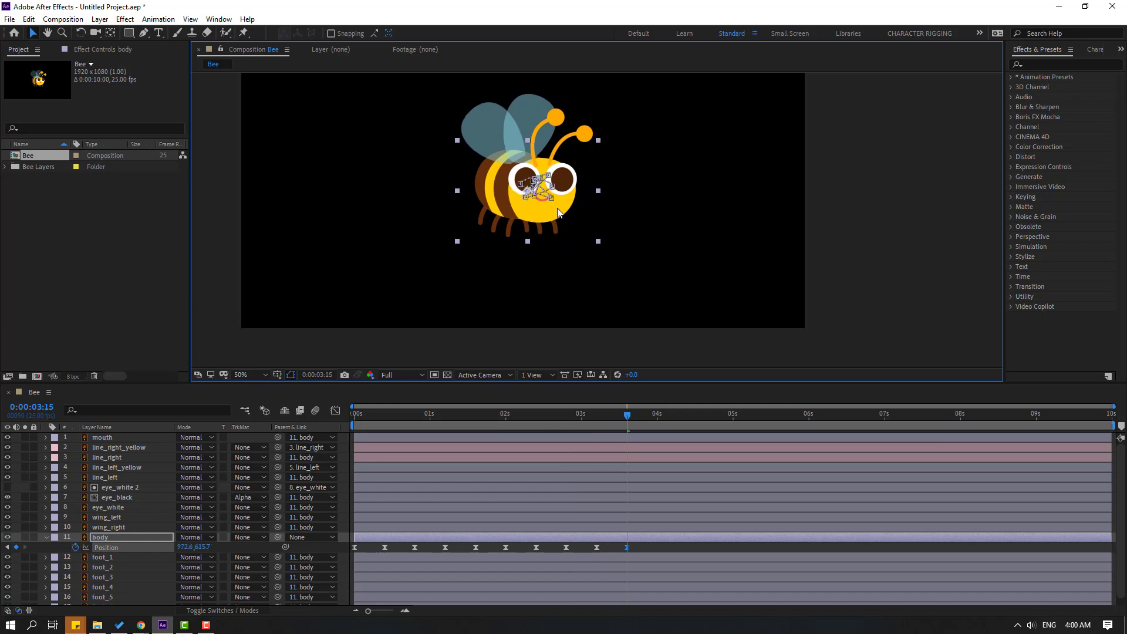
key(shift+Page_Down)
mouse_move(555, 211)
mouse_down()
mouse_move(572, 202)
mouse_move(561, 213)
mouse_up()
key(shift+Page_Down)
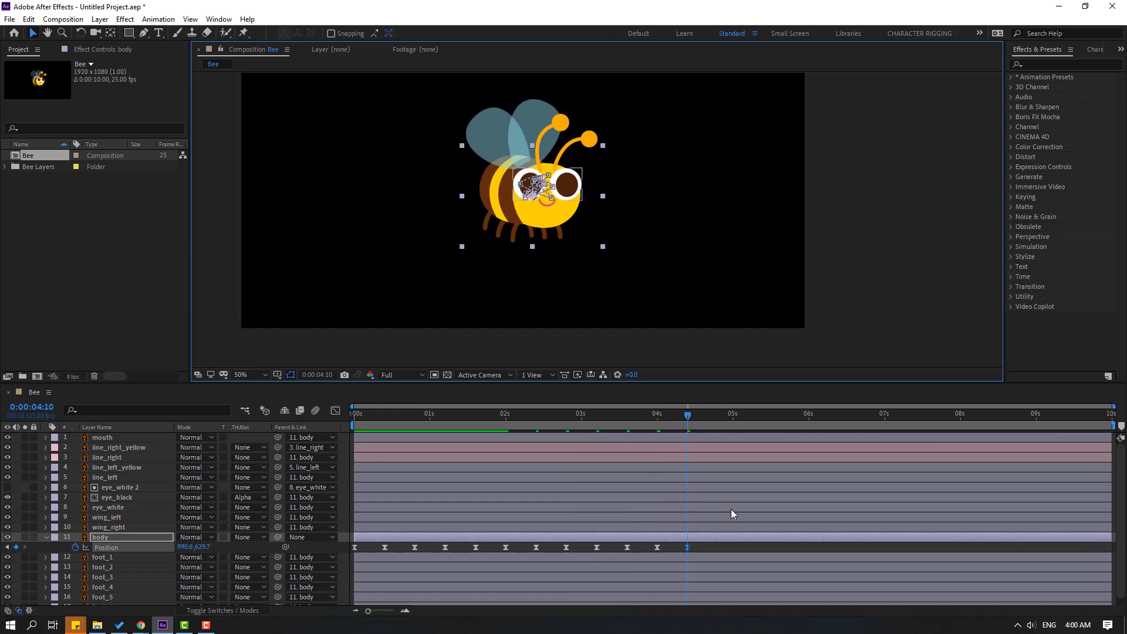
Copy all the body's Position keyframes and paste them at 0:00:04:10.
drag(733, 549, 350, 560)
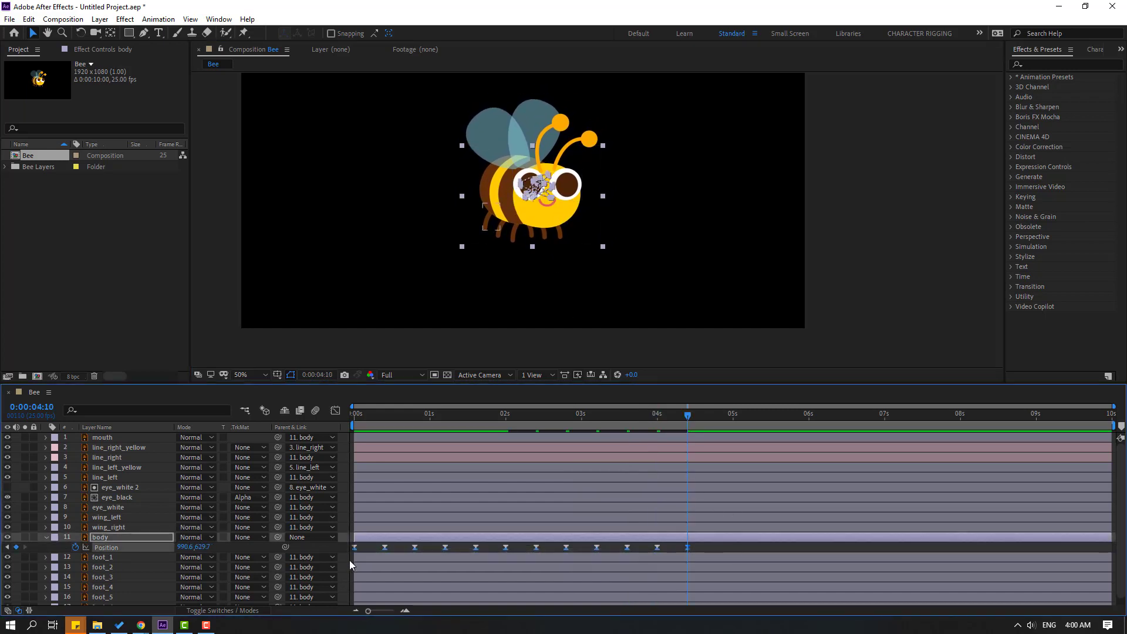
key(ctrl+c)
key(ctrl+v)
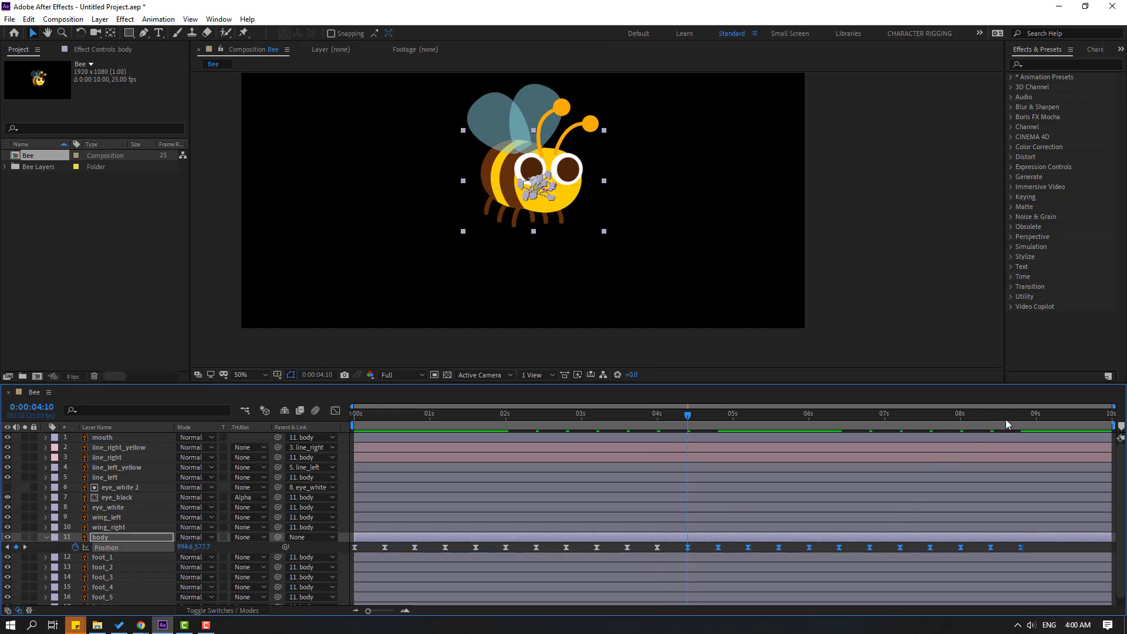
Paste the copied Position keyframes again at 0:00:08:20 to fill the 10-second timeline, and preview the hovering.
drag(1011, 417, 1021, 420)
key(ctrl+v)
key(space)
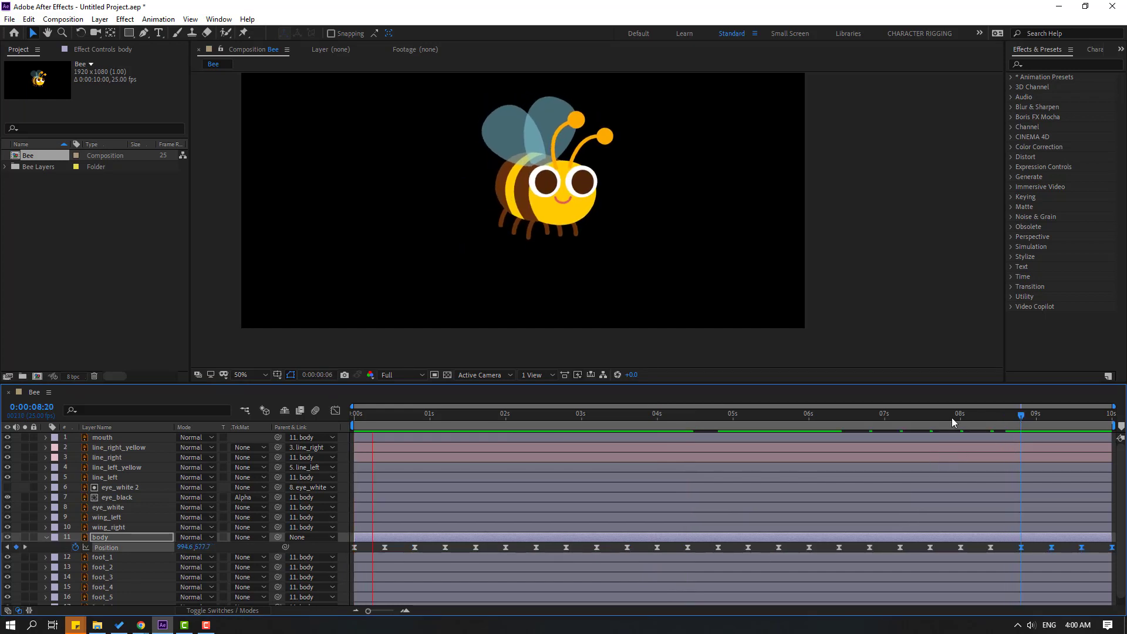
key(comma)
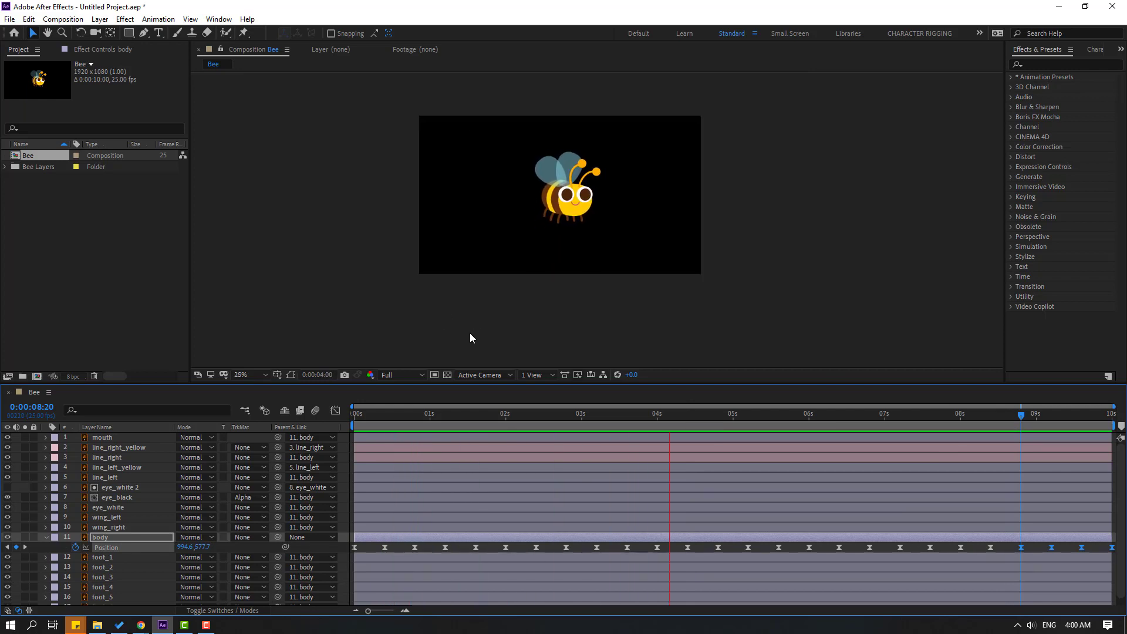
key(period)
Back at 0:00:00:00, add the expression wiggle(1,9) to the Rotation of the foot_1 layer.
drag(444, 419, 351, 421)
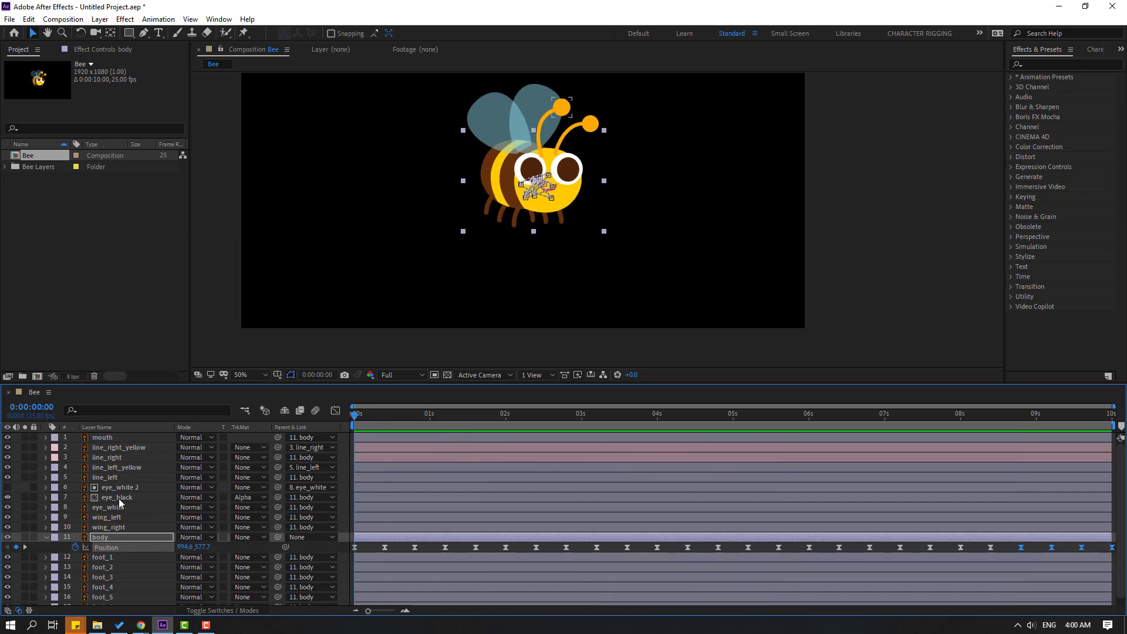
scroll(113, 577, down, 1)
click(116, 551)
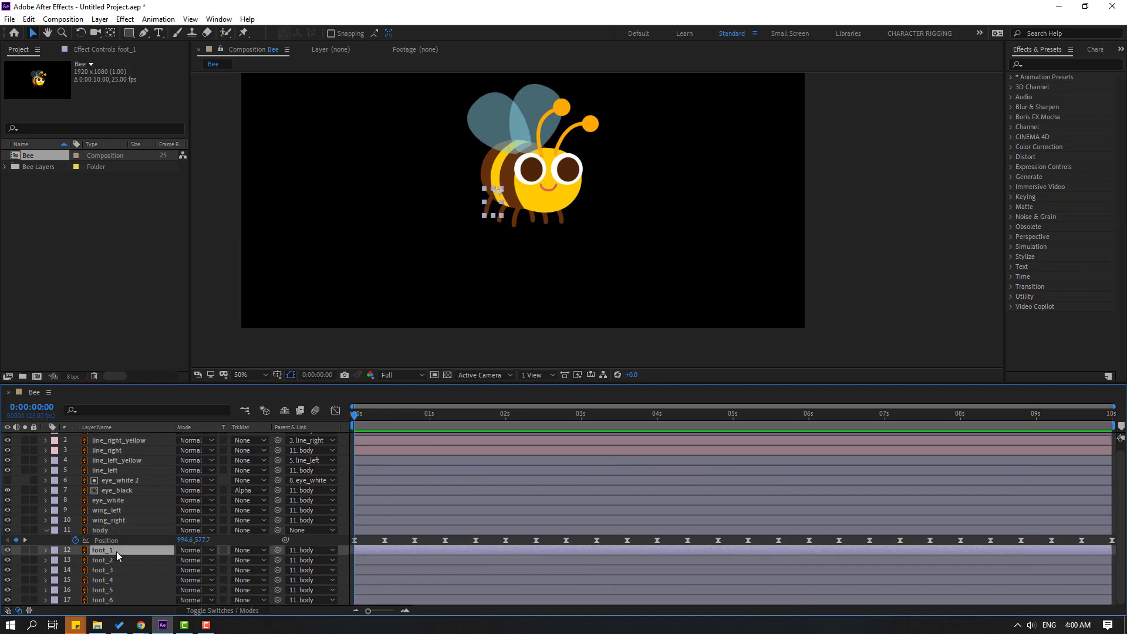
key(period)
key(r)
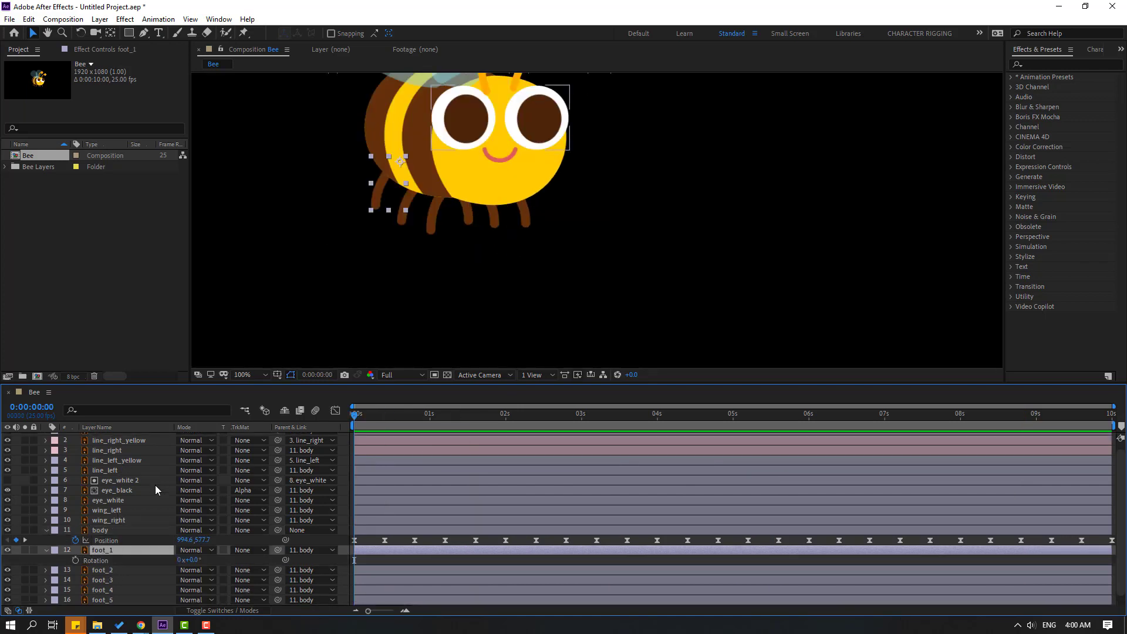
alt+click(75, 561)
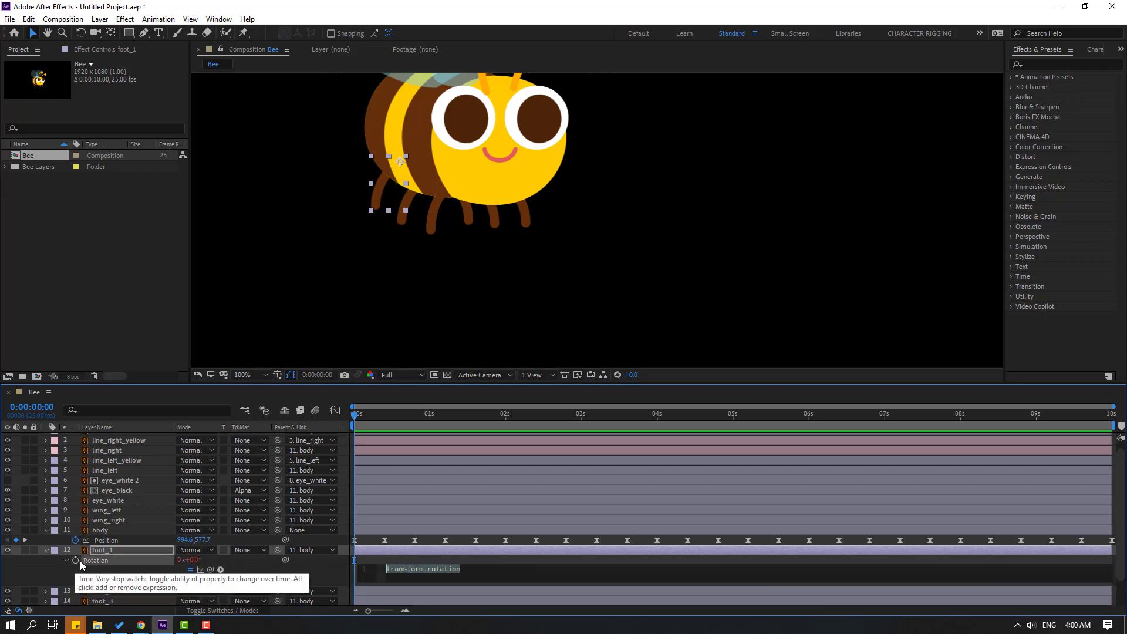
text(wiggle()
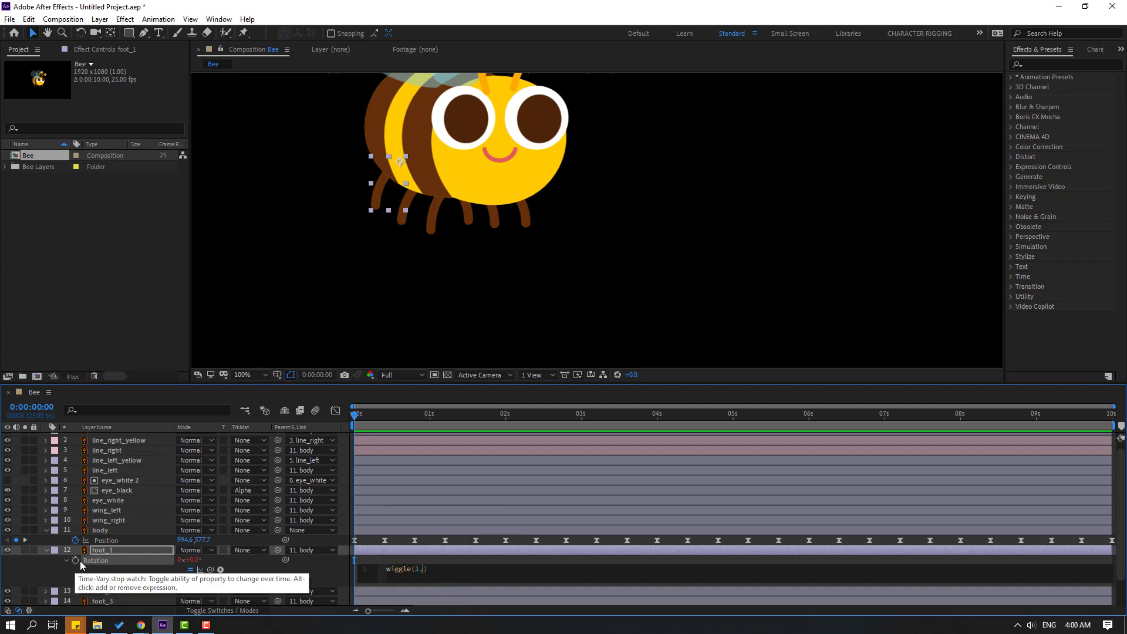
text(1,9)
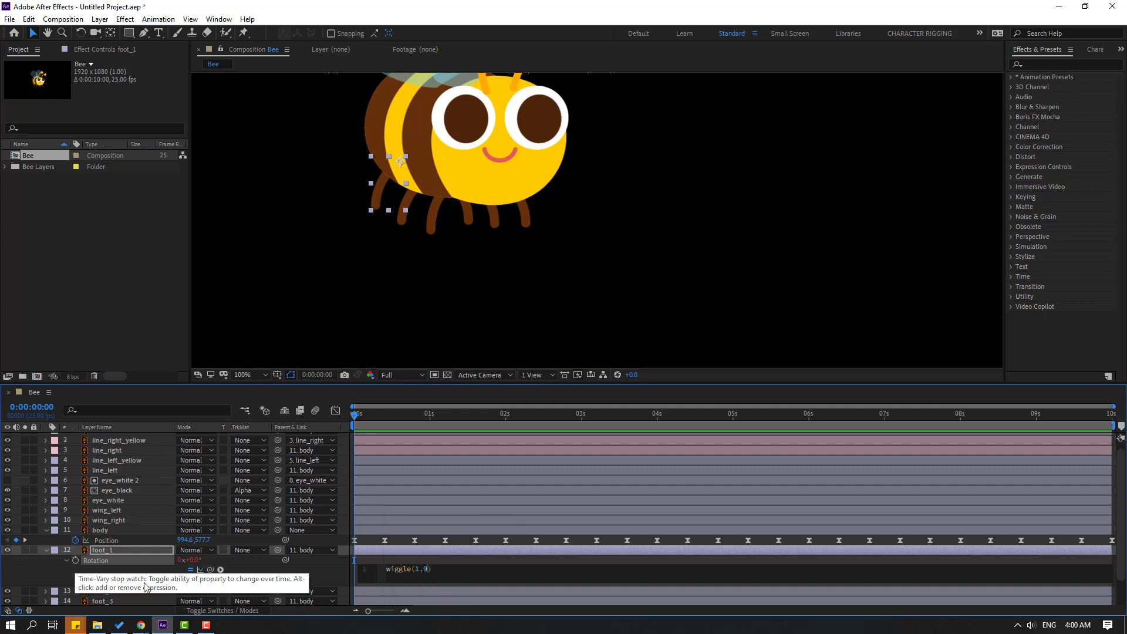
click(460, 560)
Preview the foot_1 wiggle on the whole bee and again with the foot_1 layer soloed.
scroll(534, 294, down, 1)
key(space)
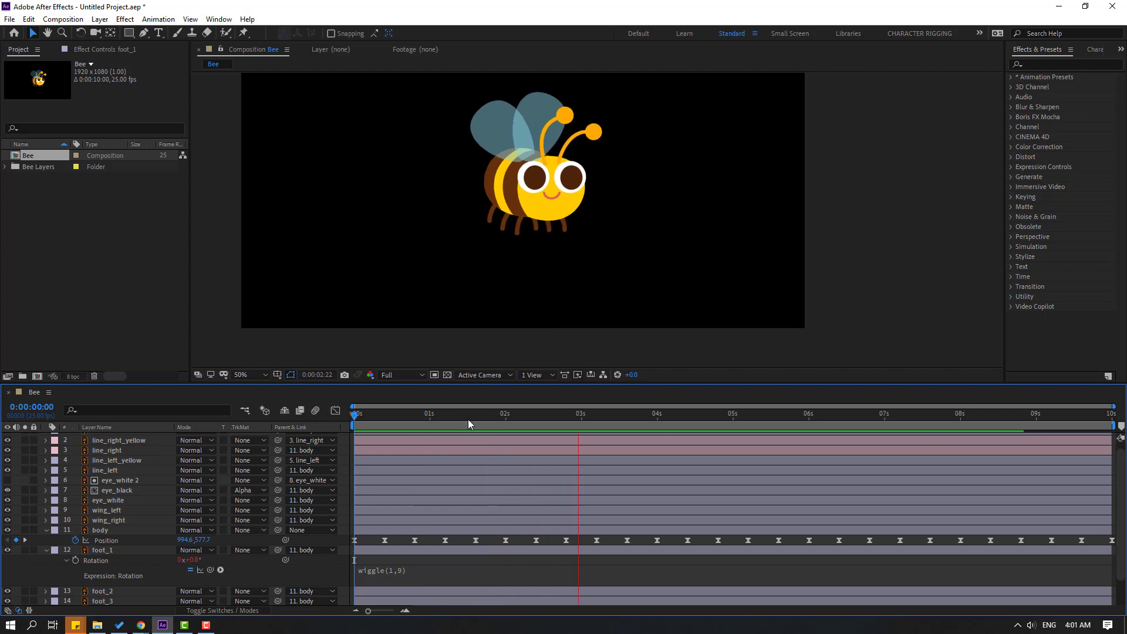
scroll(498, 277, up, 2)
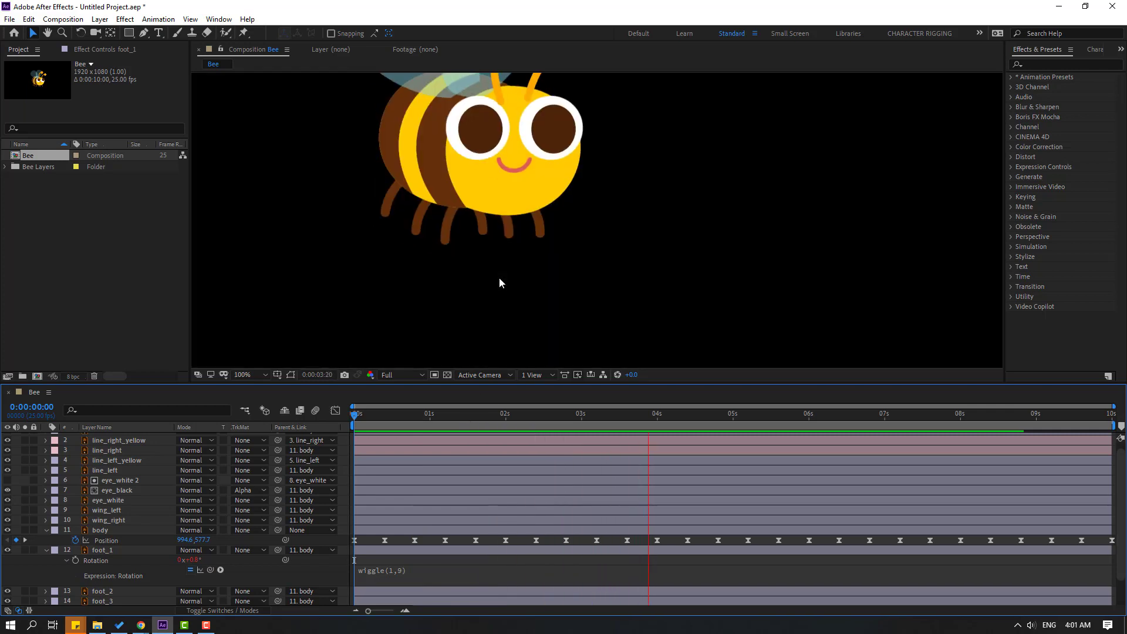
click(453, 415)
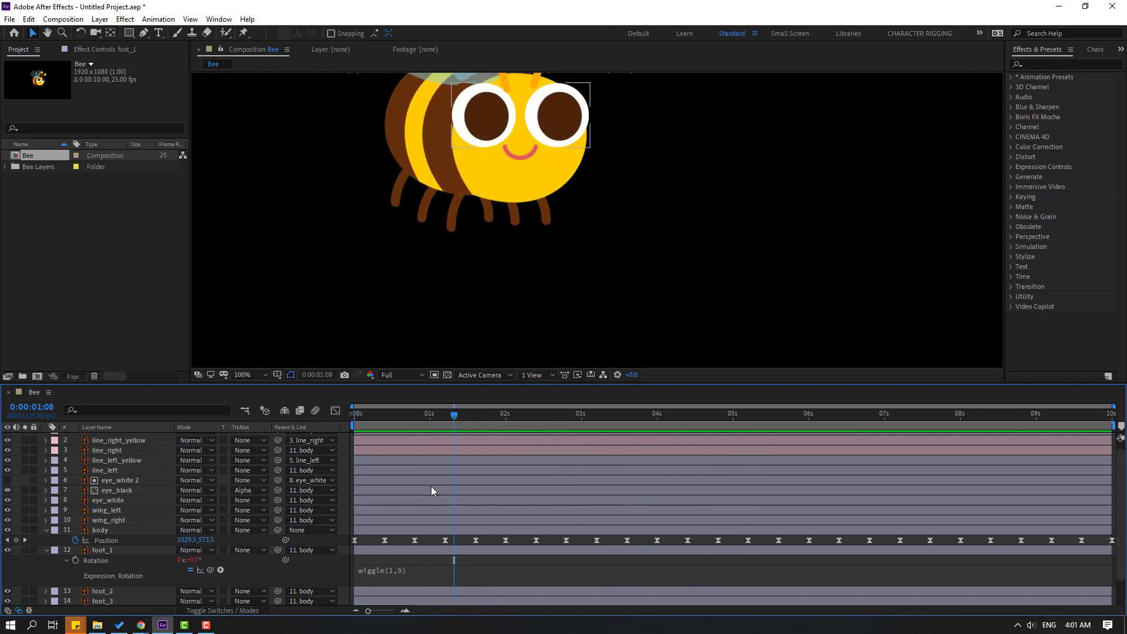
click(25, 550)
key(space)
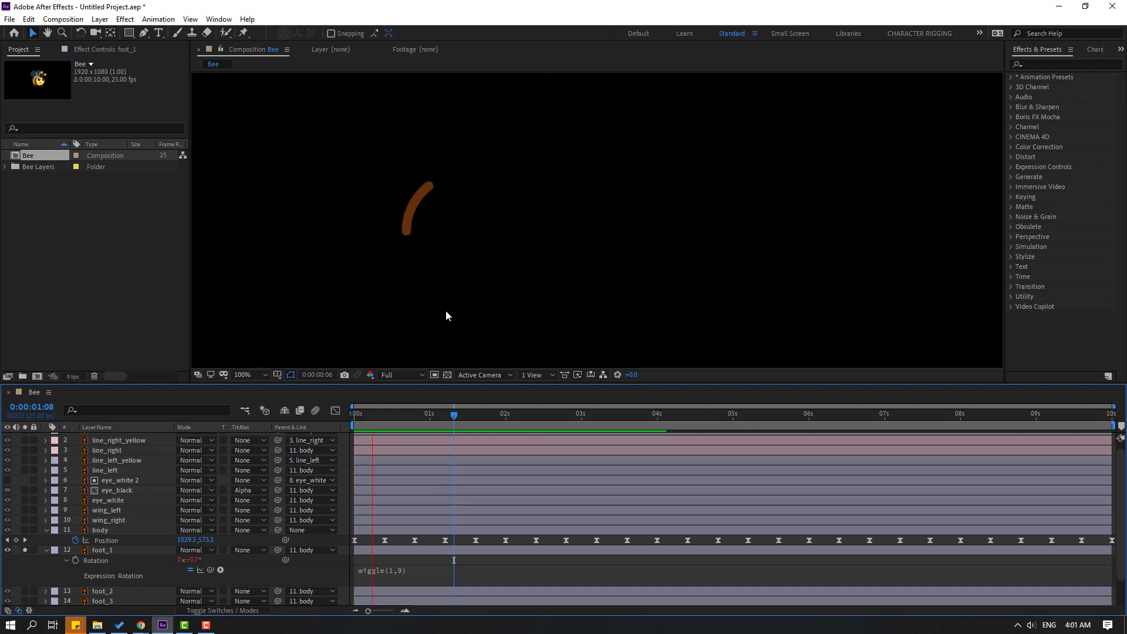
Change the Rotation expression of the foot_1 layer to wiggle(3,9) and preview the leg motion.
click(460, 415)
click(418, 569)
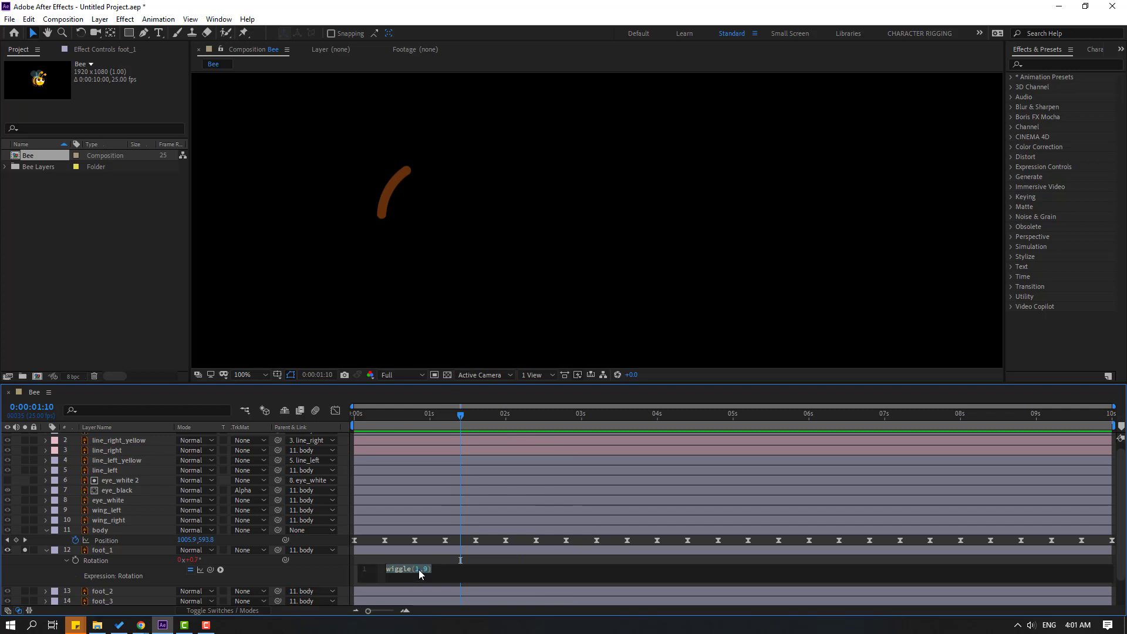
click(446, 555)
key(space)
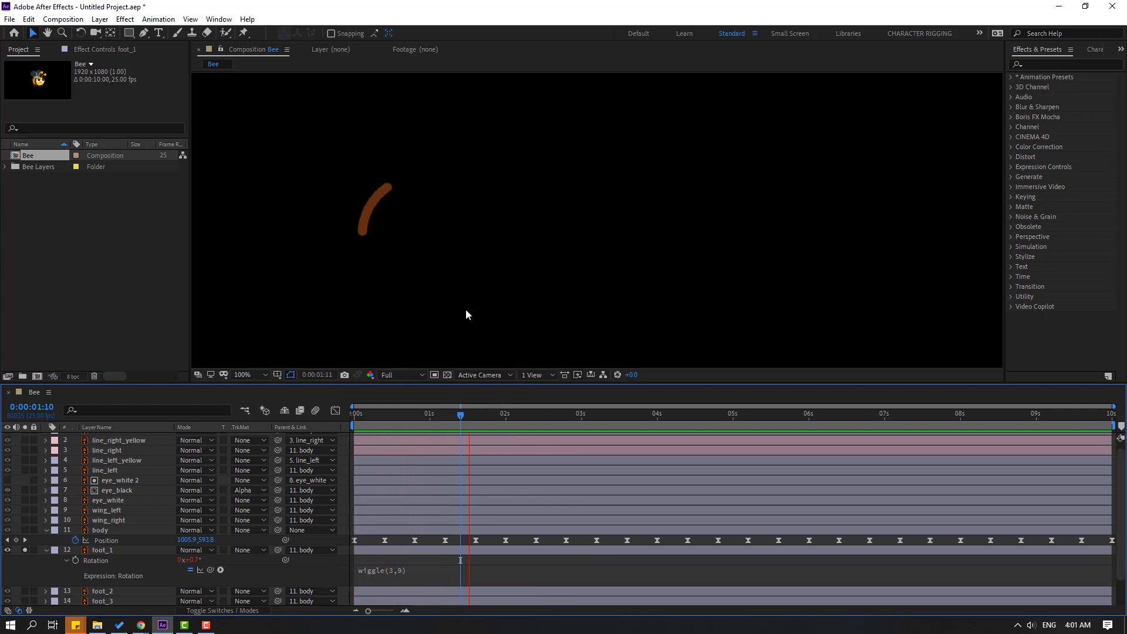
scroll(466, 310, down, 1)
scroll(471, 309, up, 1)
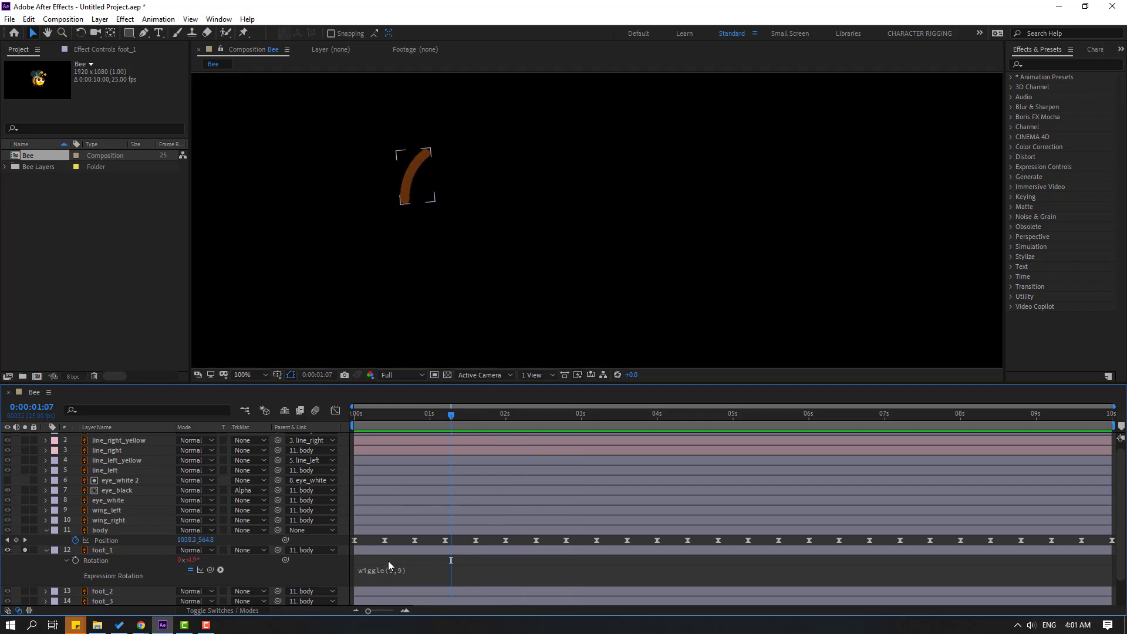
Change the Rotation expression of foot_1 to wiggle(6,9) and preview it on the whole bee.
click(396, 578)
click(418, 572)
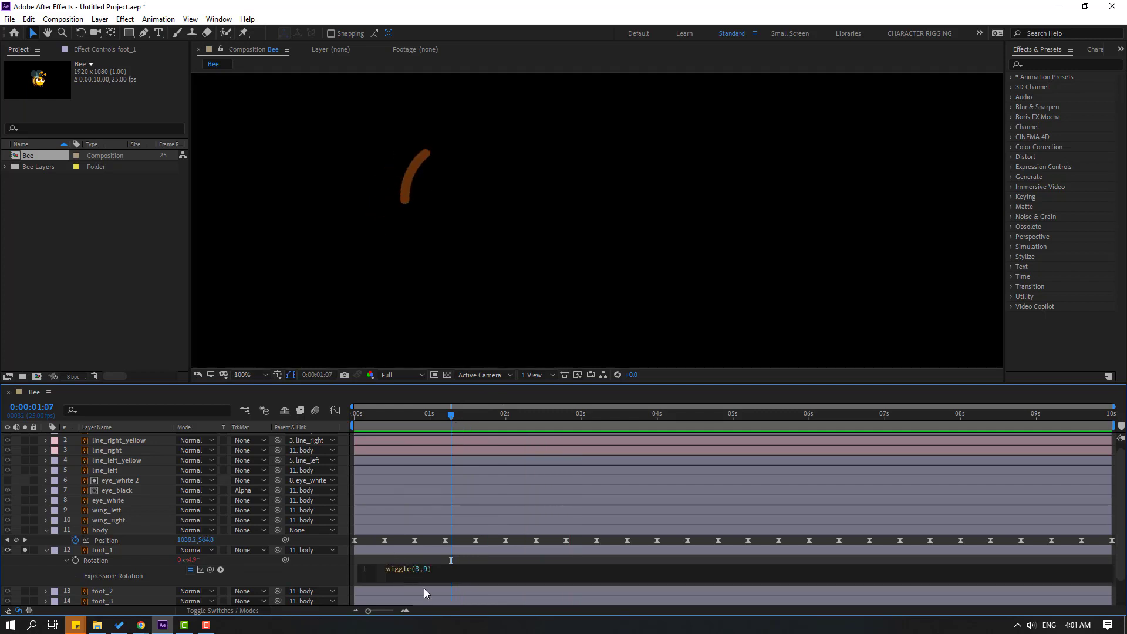
key(BackSpace)
text(6)
click(460, 559)
key(space)
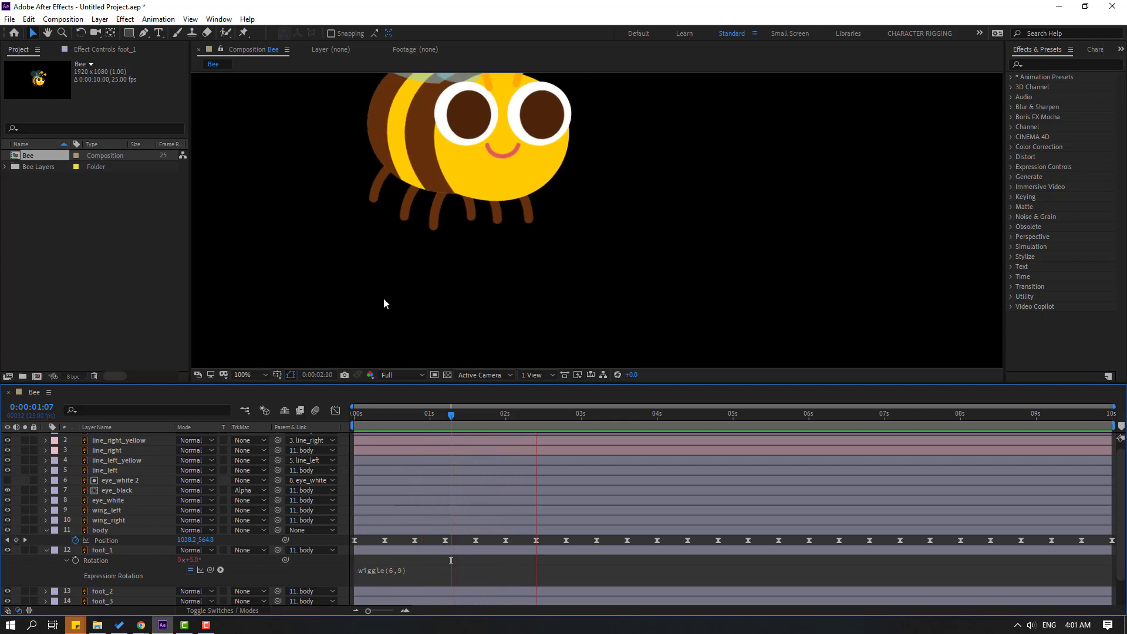
scroll(393, 293, down, 2)
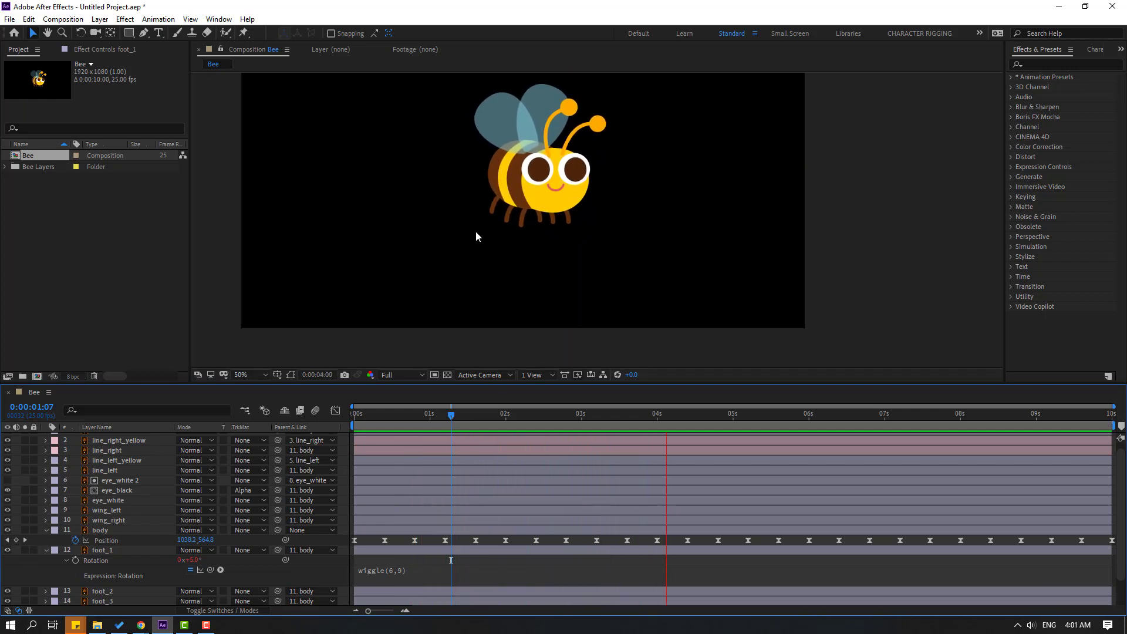
click(458, 414)
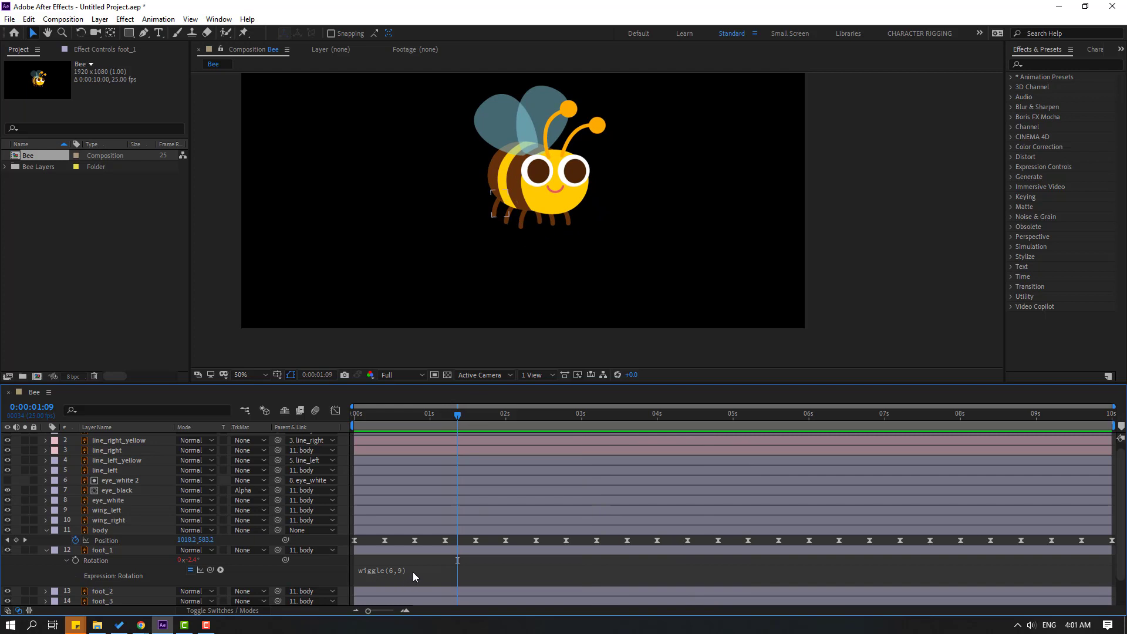
Copy the wiggle(6,9) expression text from foot_1's Rotation and collapse the foot_1 layer.
click(416, 572)
drag(432, 569, 383, 567)
key(ctrl+c)
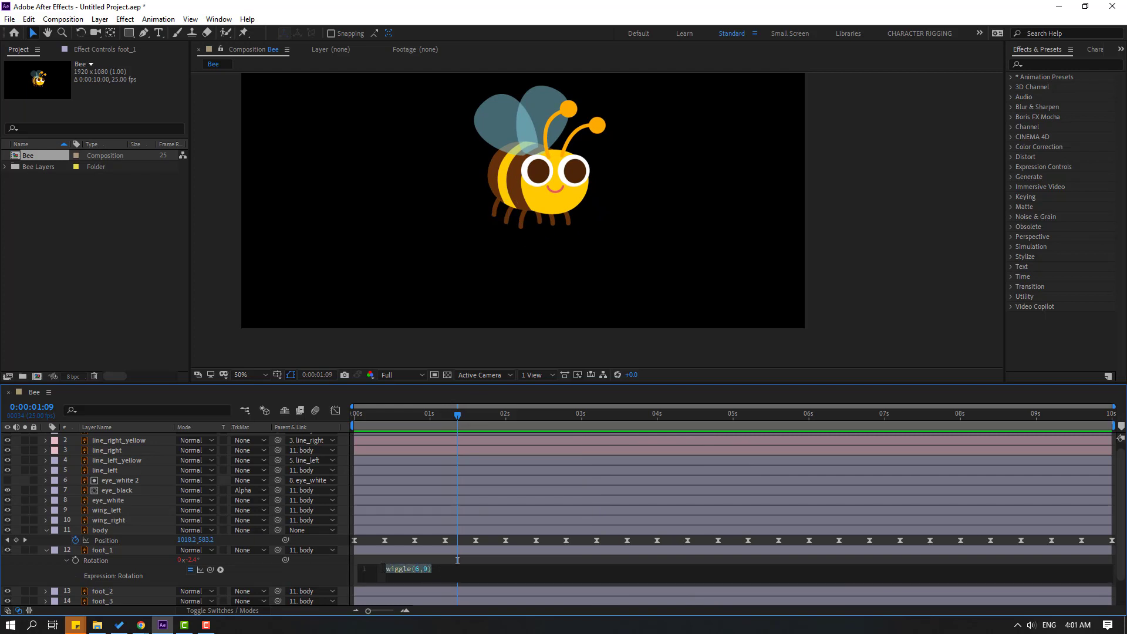
click(430, 560)
click(47, 551)
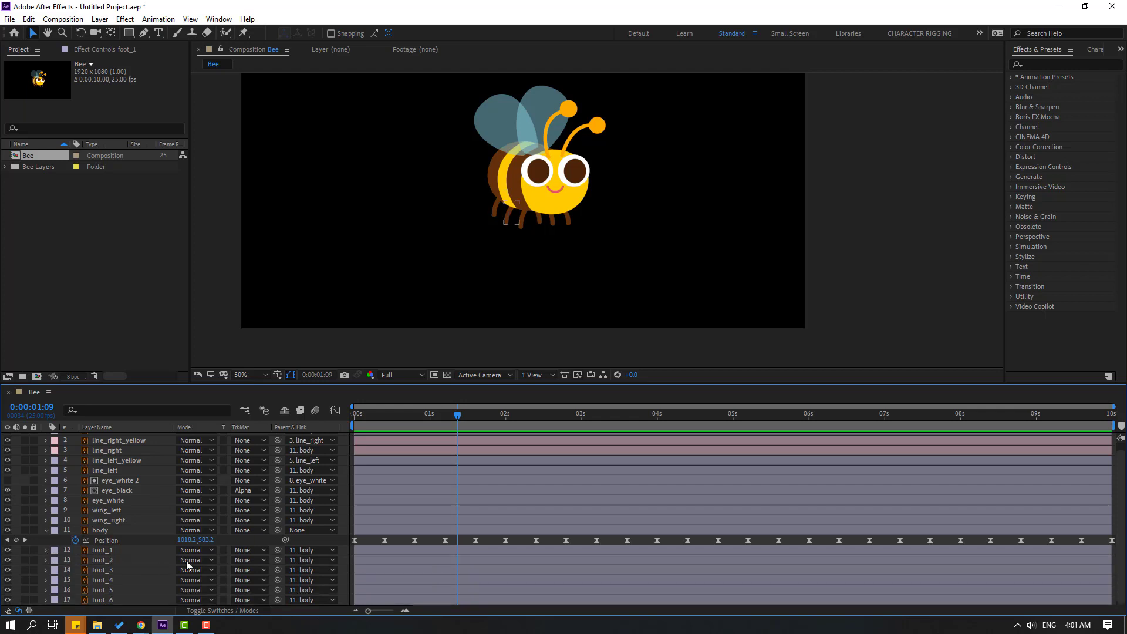
Reveal the Rotation property of the layers foot_2 through foot_6.
click(110, 560)
shift+click(115, 599)
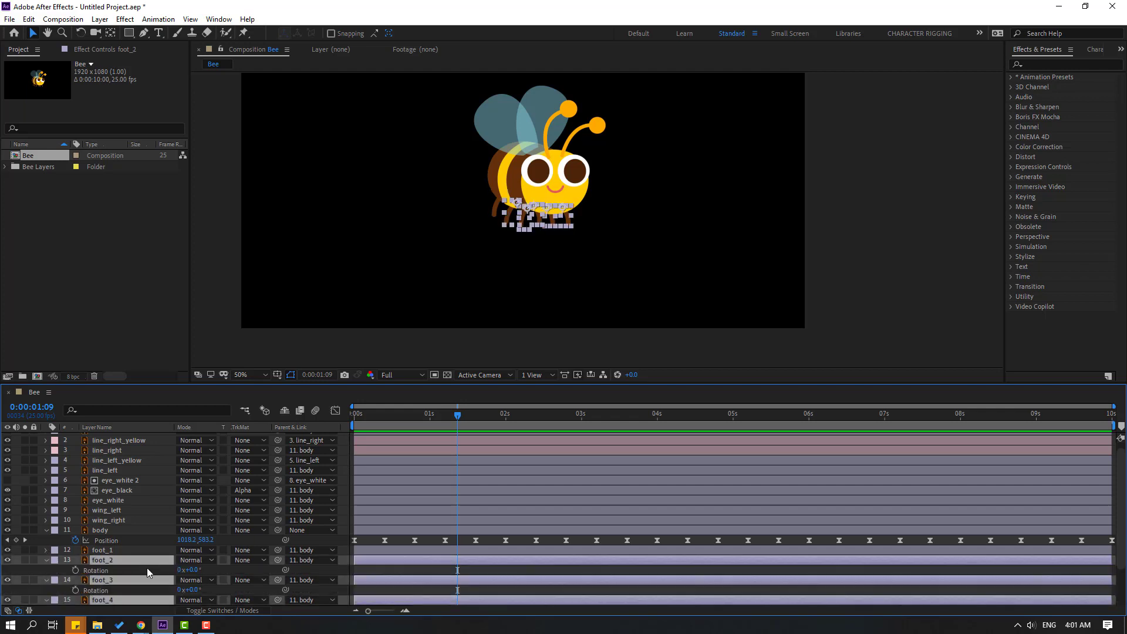
key(r)
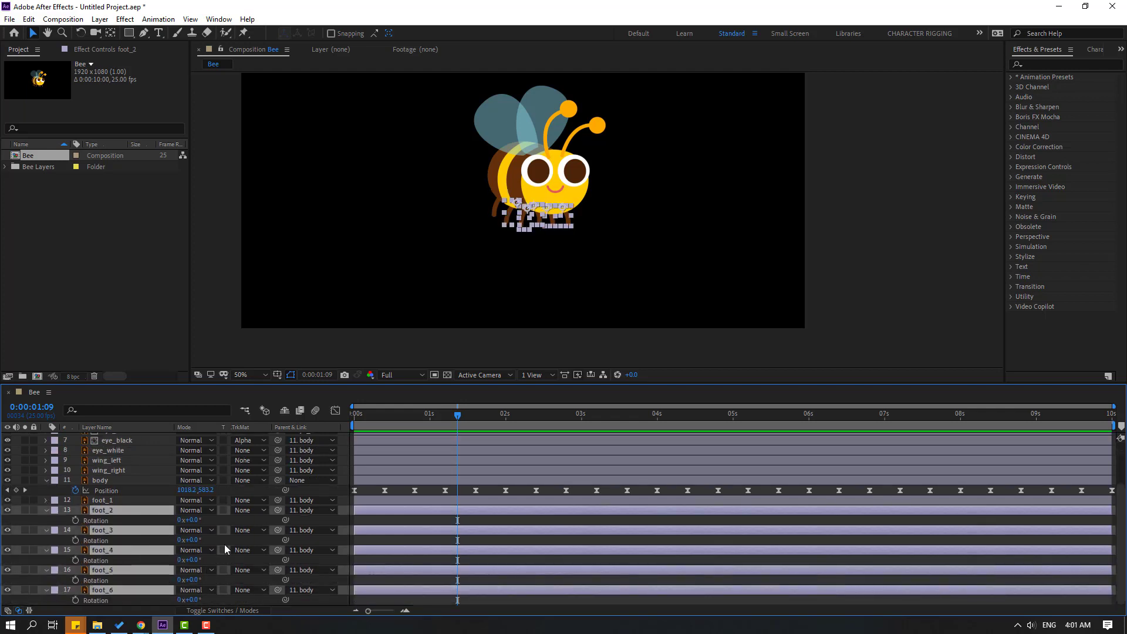
click(391, 520)
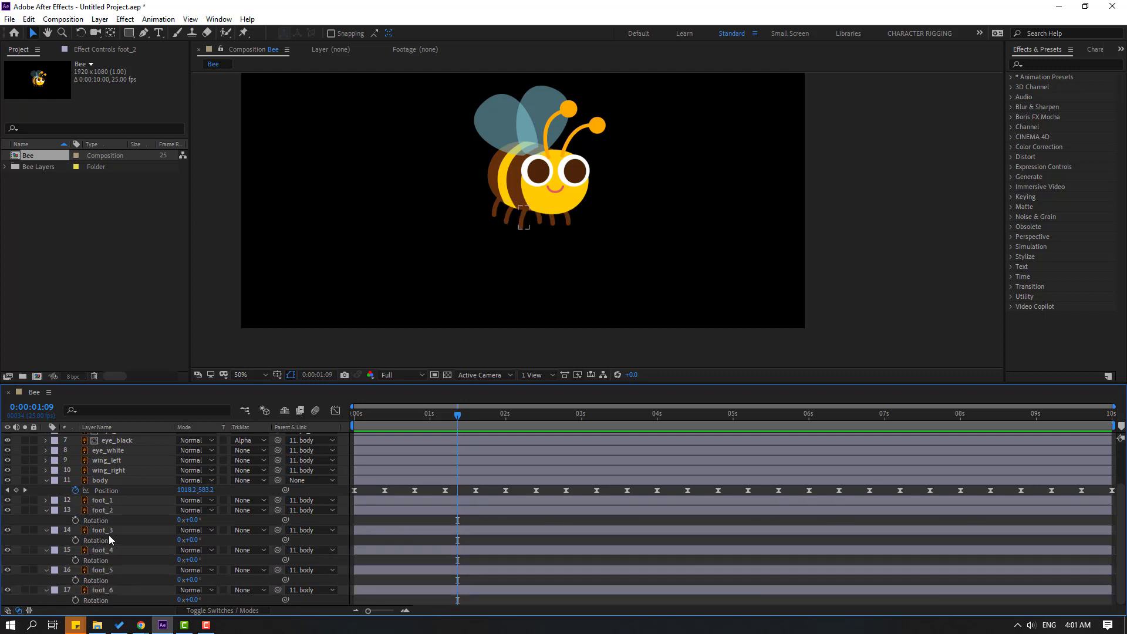
Add the copied wiggle(6,9) expression to the Rotation of the foot_2 and foot_3 layers.
alt+click(75, 521)
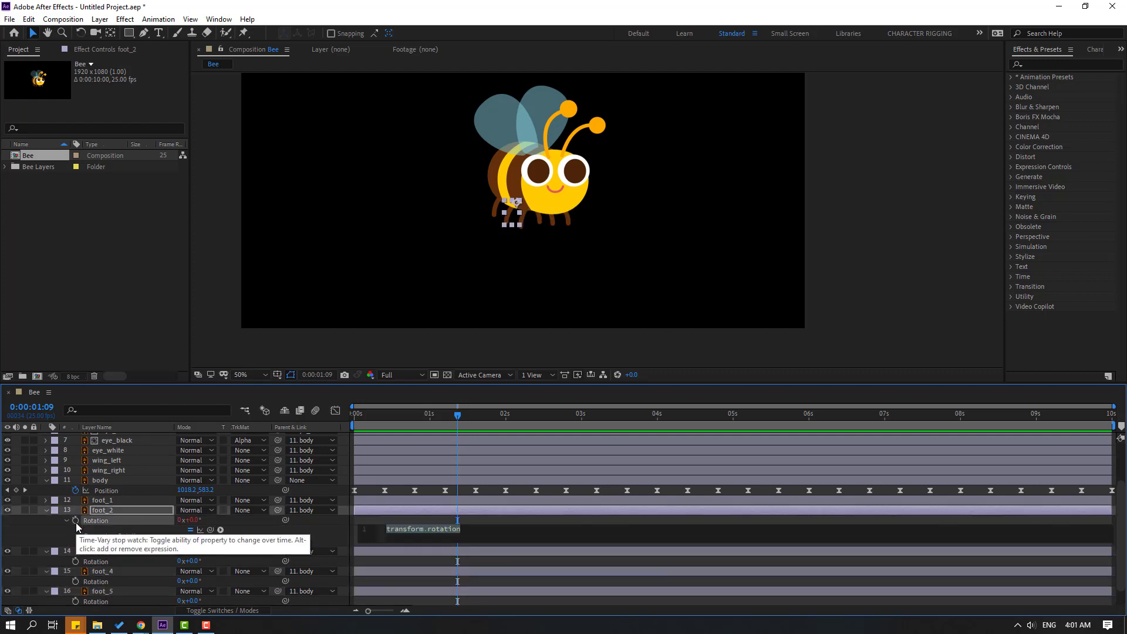
key(ctrl+v)
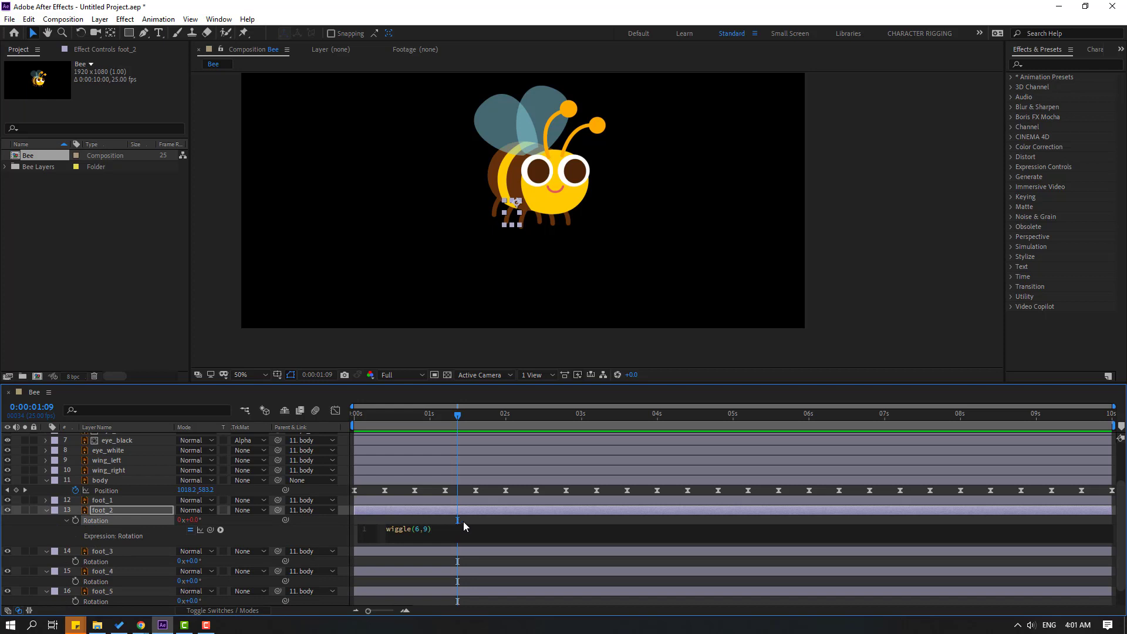
click(463, 521)
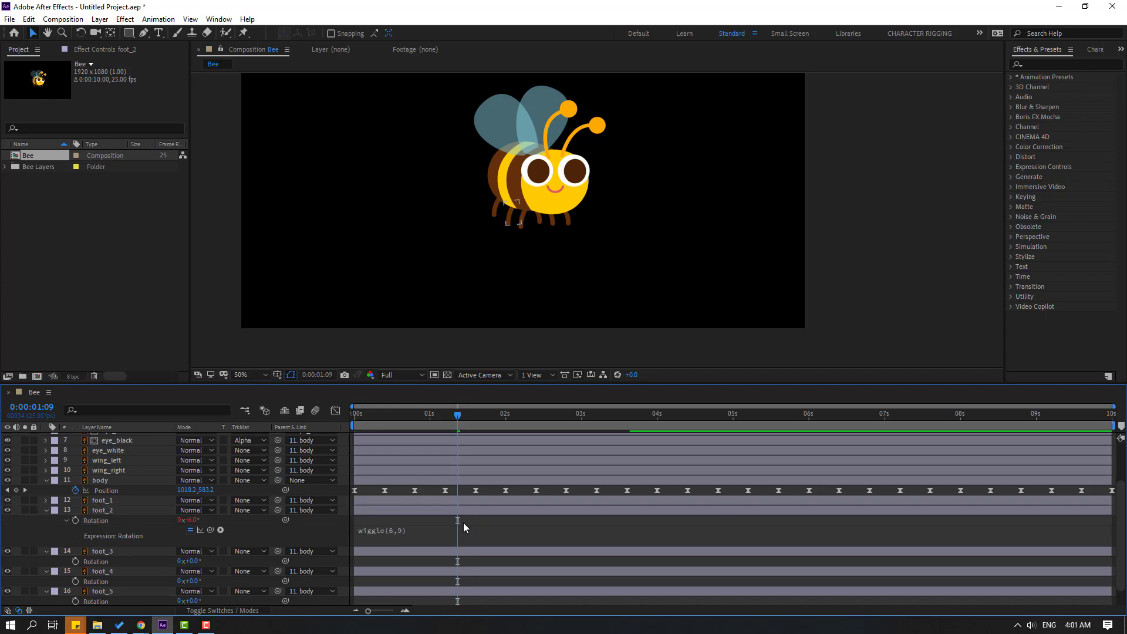
alt+click(74, 562)
text(wiggle(6,9))
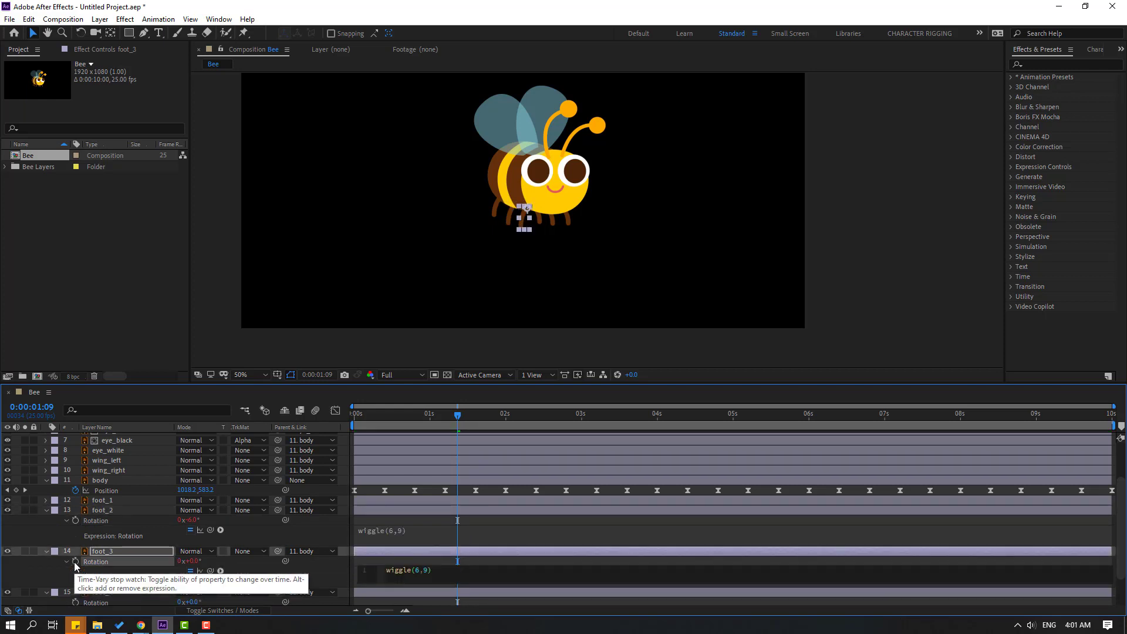
click(290, 565)
Add the copied wiggle(6,9) expression to the Rotation of the foot_4 and foot_5 layers.
scroll(290, 566, down, 3)
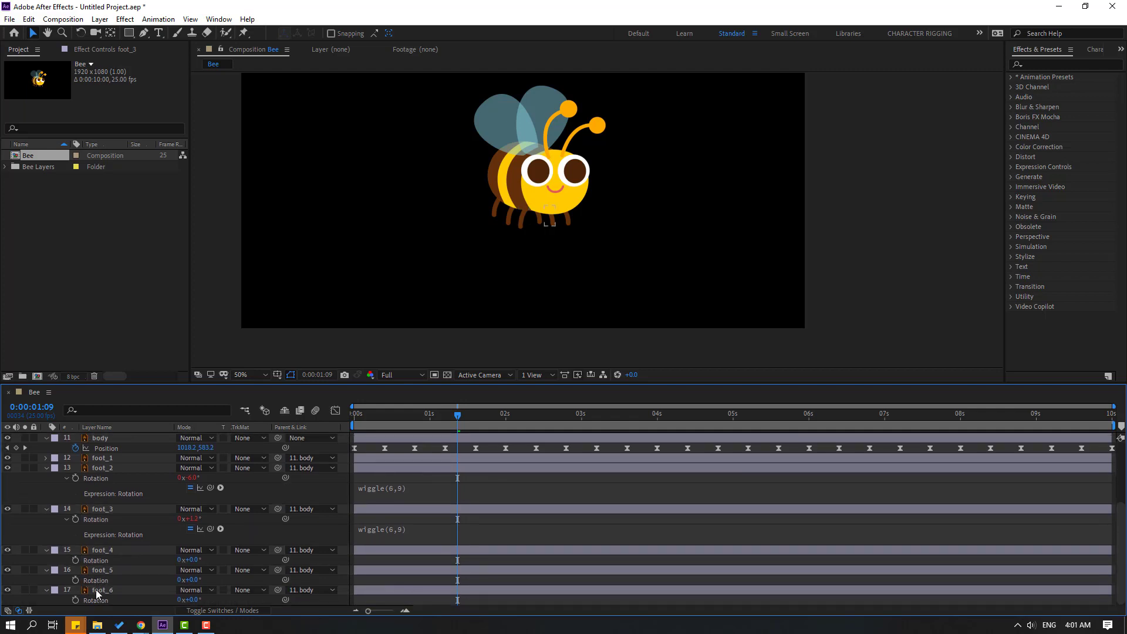
alt+click(75, 560)
text(wiggle(6,9))
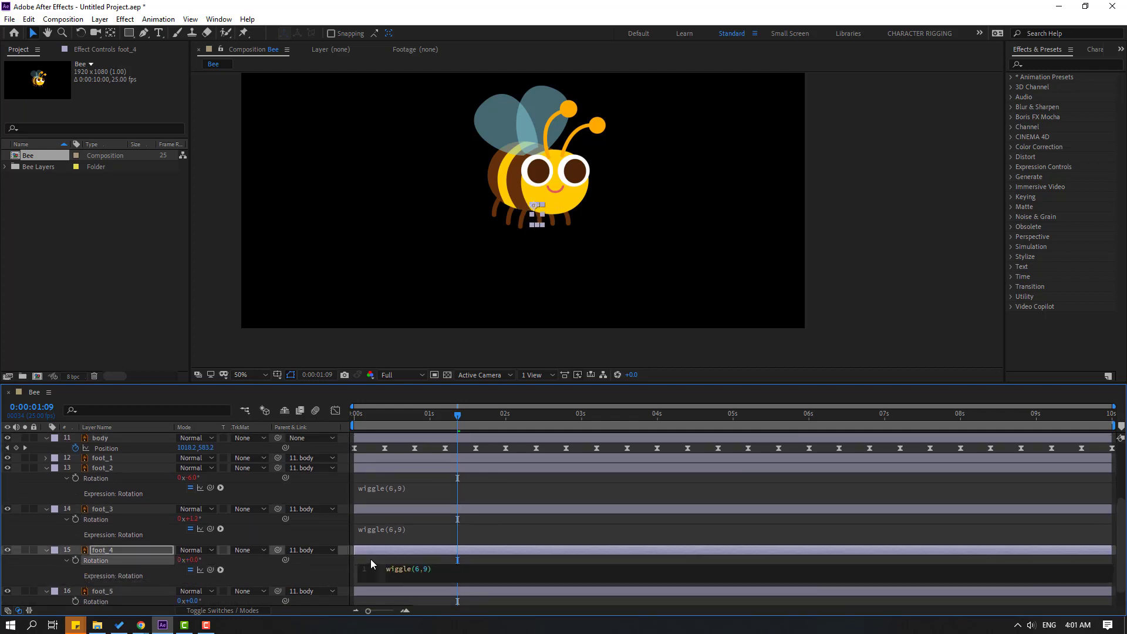
click(370, 559)
scroll(142, 571, down, 1)
alt+click(75, 579)
text(wiggle(6,9))
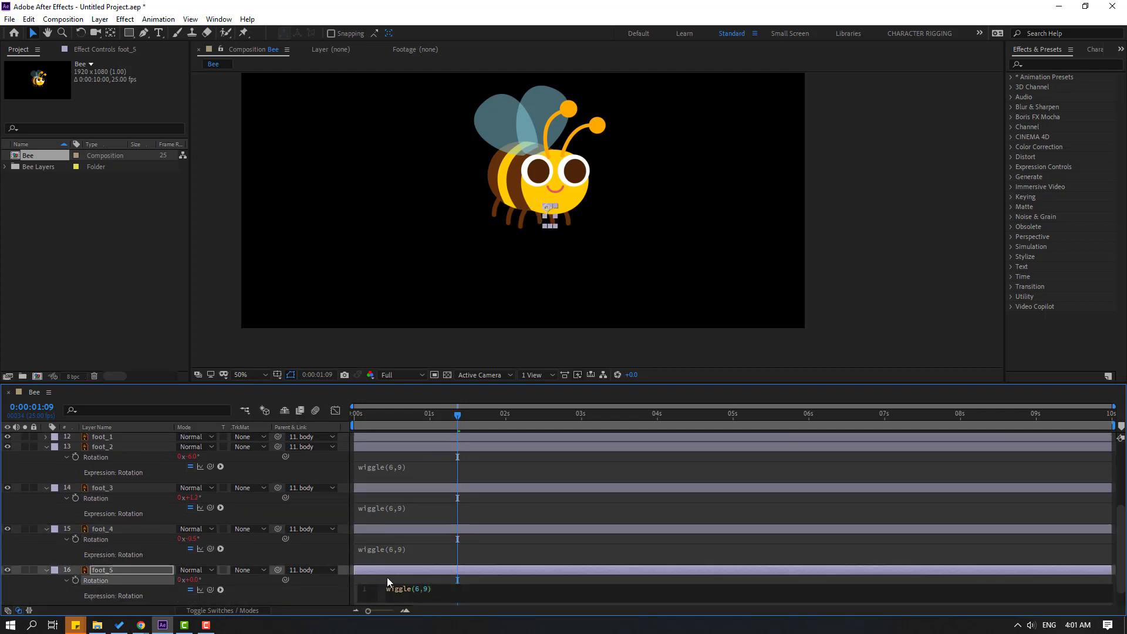
click(386, 577)
Add the copied wiggle(6,9) expression to foot_6's Rotation and preview all the legs wiggling.
scroll(125, 587, down, 1)
alt+click(75, 599)
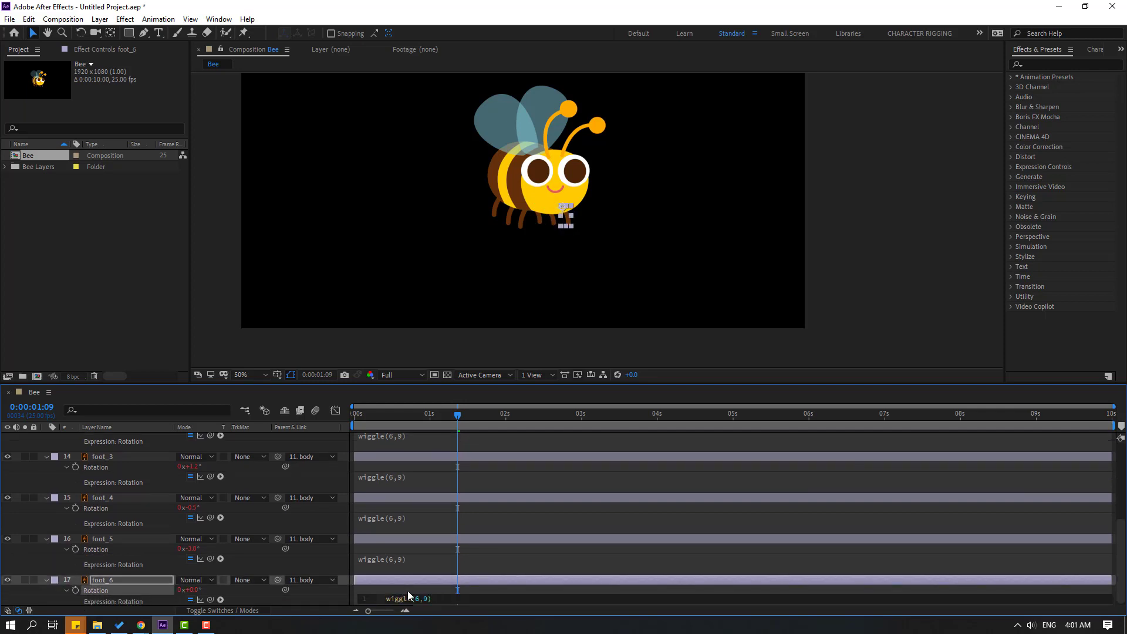
click(388, 582)
scroll(389, 583, up, 1)
key(space)
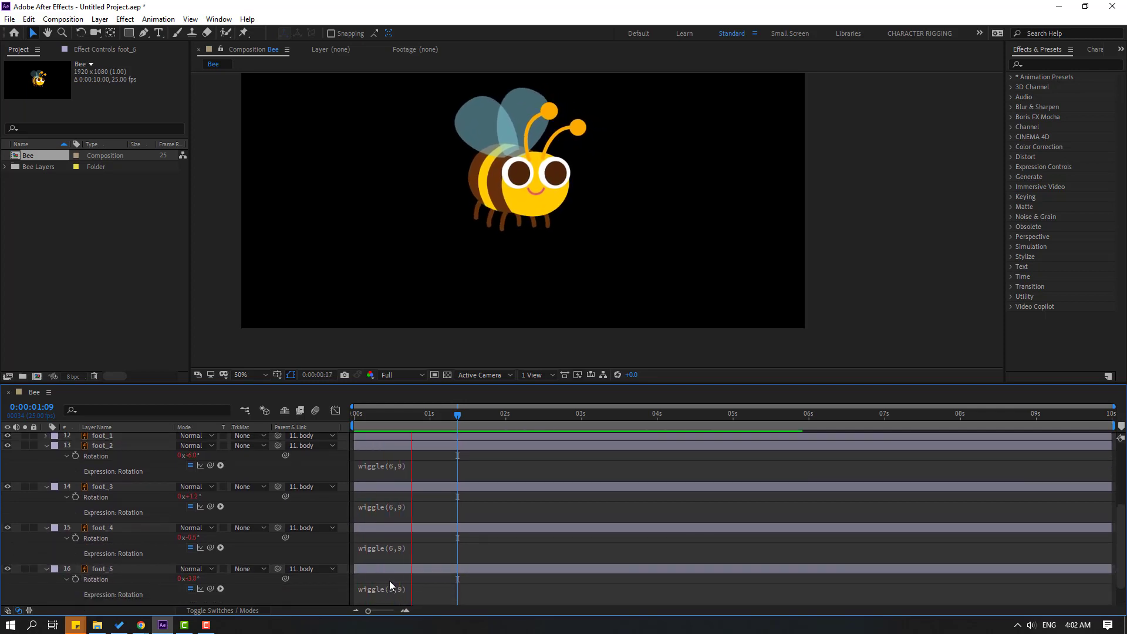
key(comma)
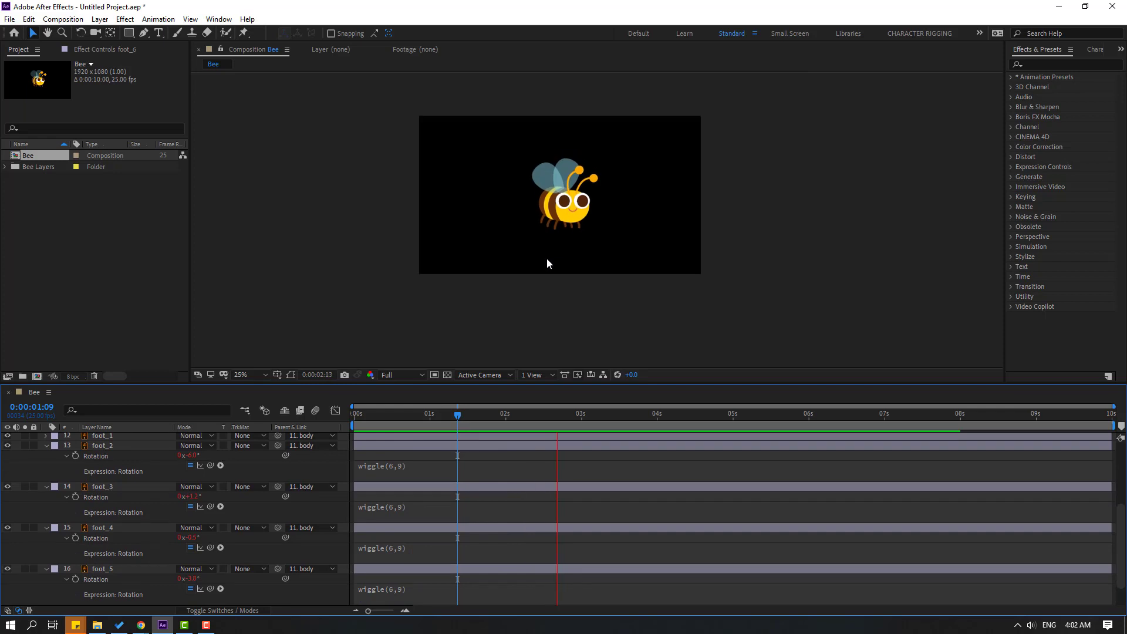
key(period)
Collapse the layers foot_2 through foot_6 in the timeline to hide their expressions.
click(49, 461)
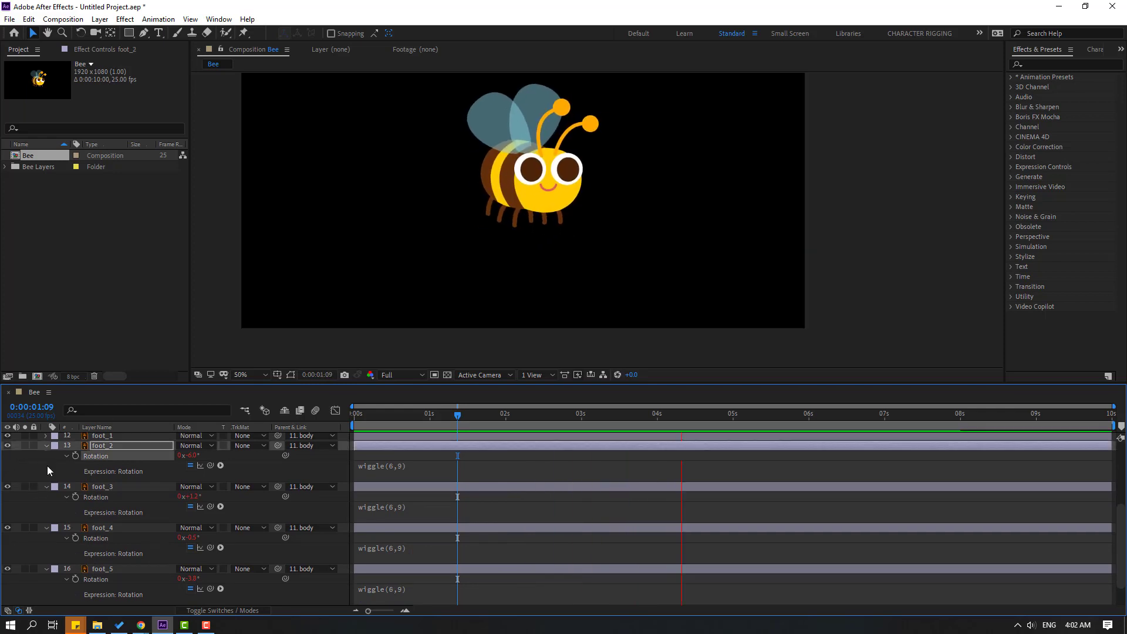
click(46, 445)
click(47, 456)
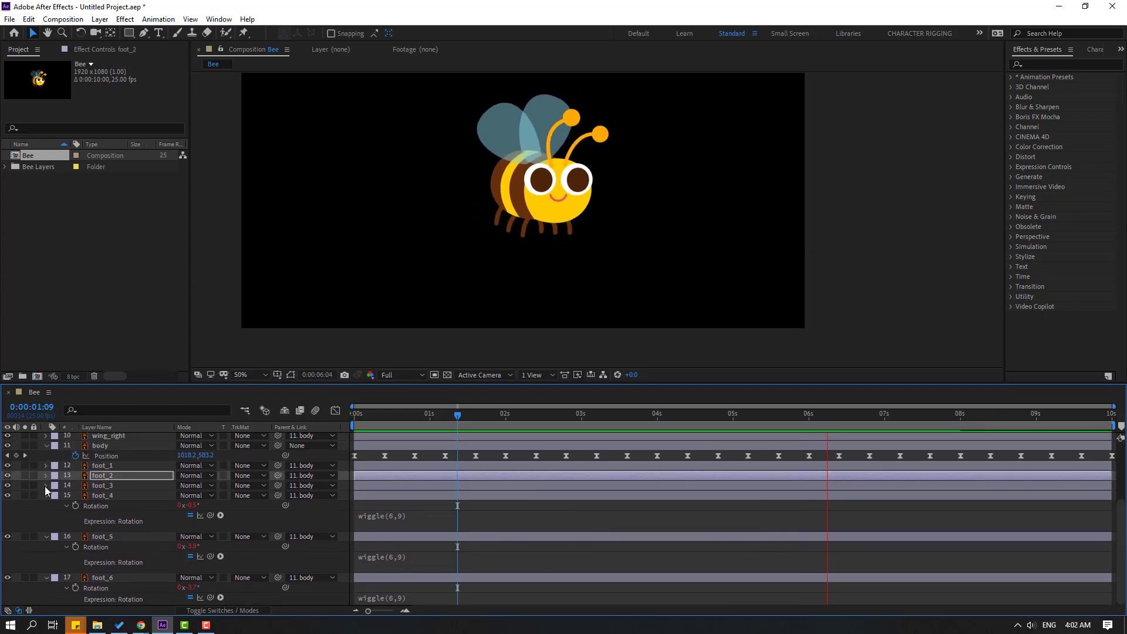
click(47, 536)
click(46, 527)
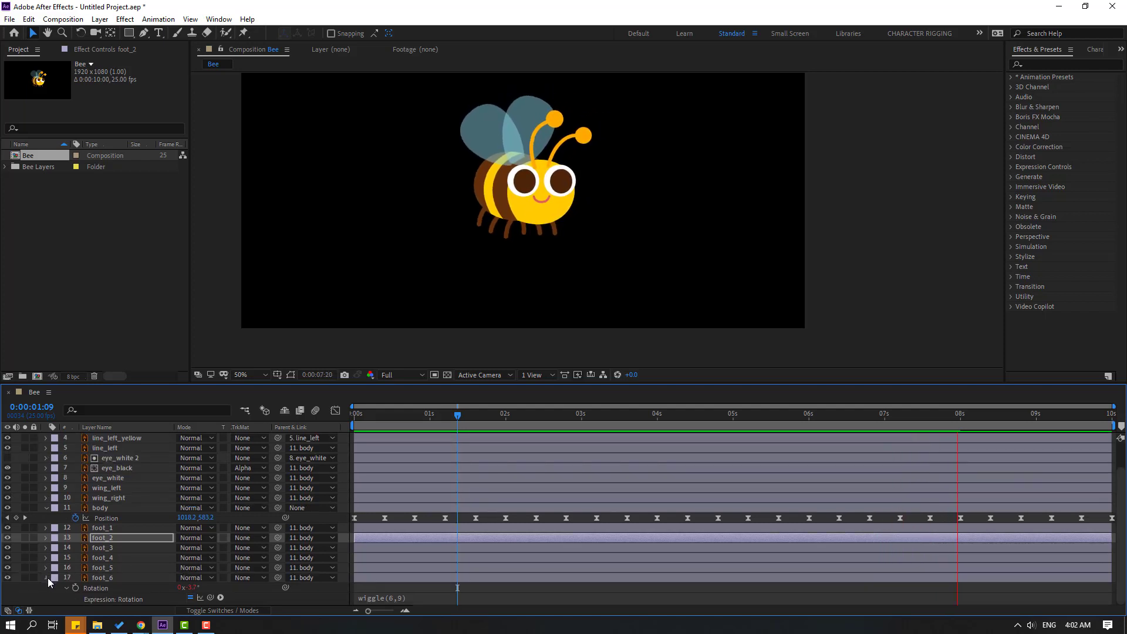
click(47, 577)
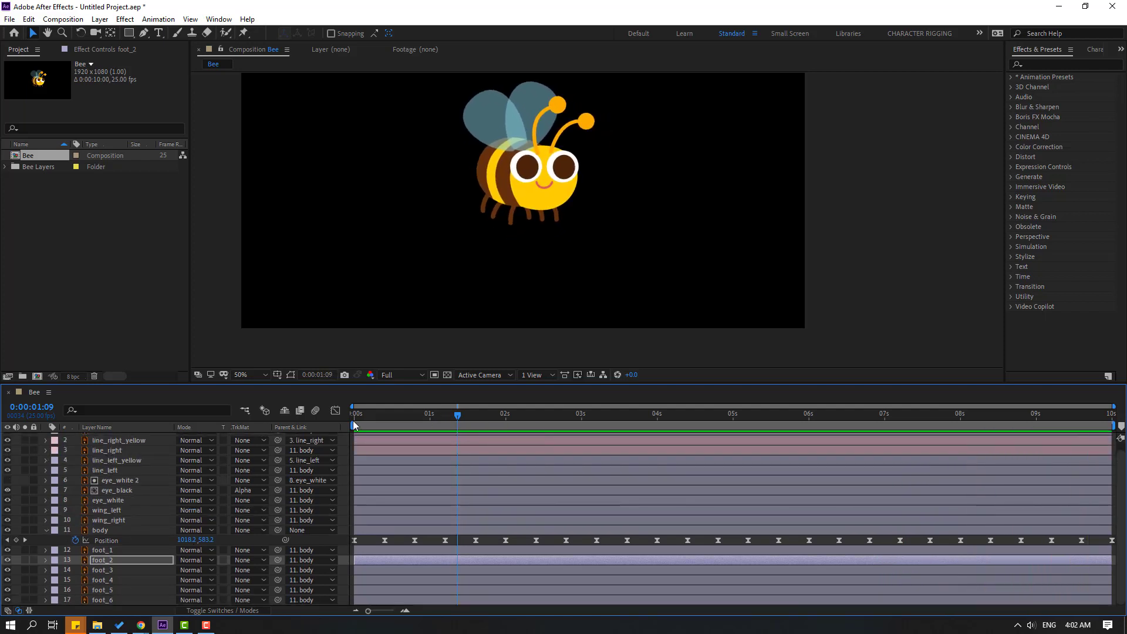
Select the wing_left and wing_right layers and reveal their Rotation properties.
key(space)
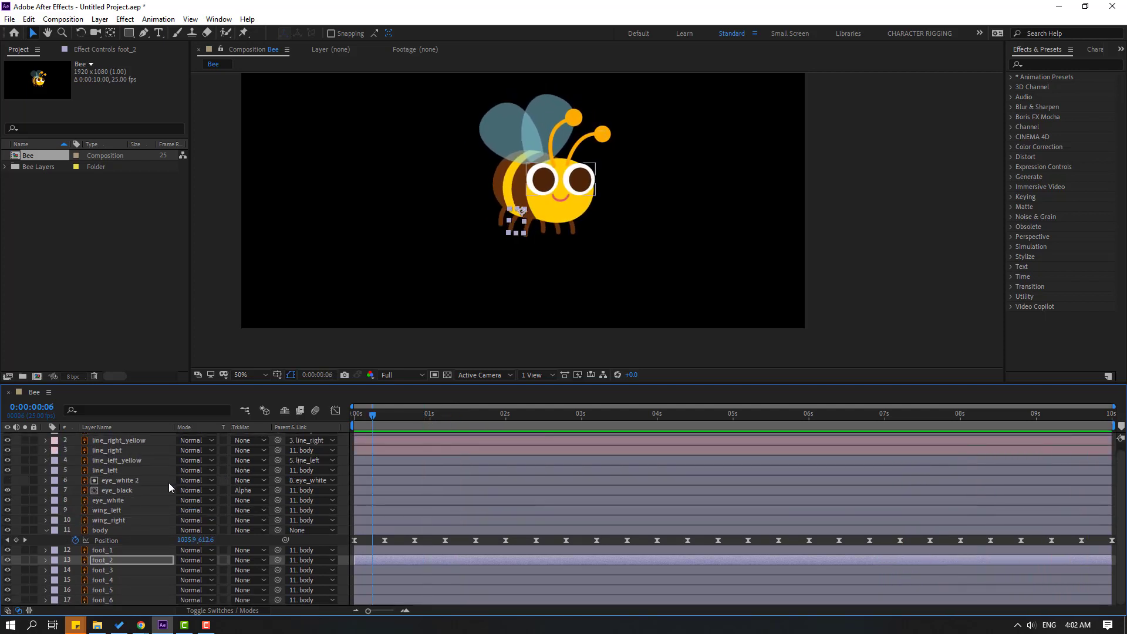
click(114, 510)
scroll(566, 291, up, 2)
scroll(566, 291, down, 2)
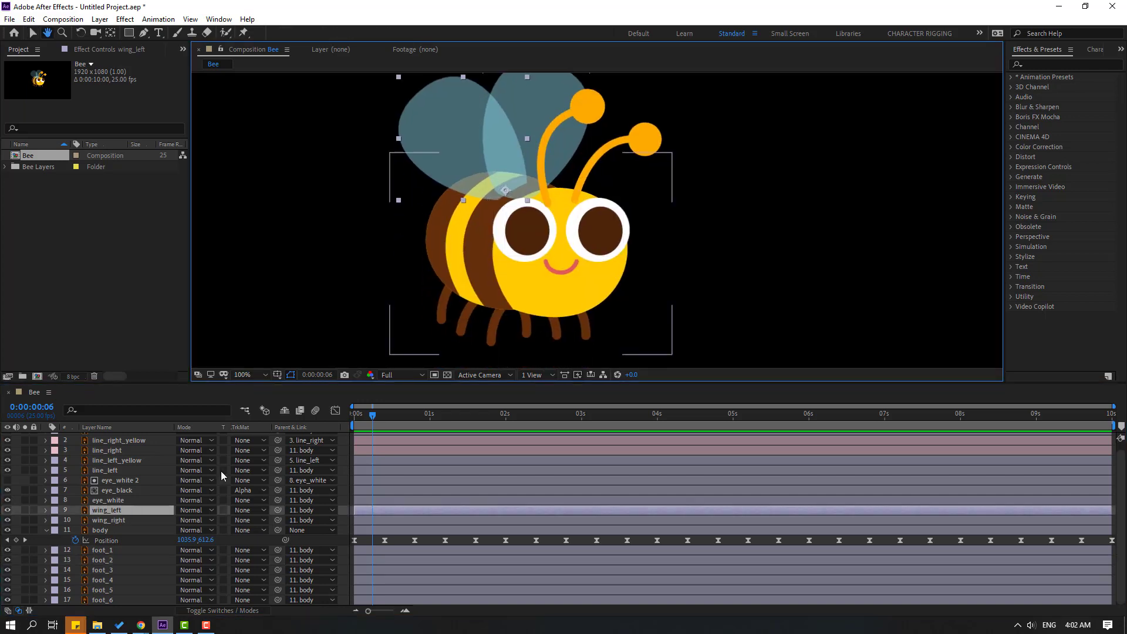
ctrl+click(103, 521)
key(r)
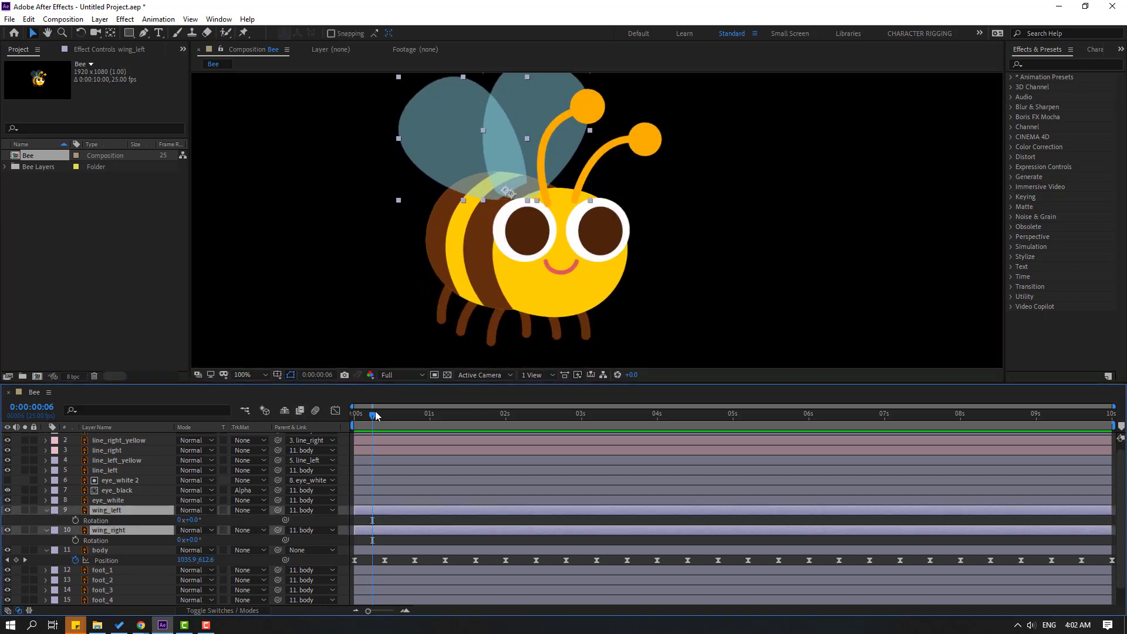
At 0:00:00:00, keyframe both wings' Rotation, with wing_left at -14° and wing_right at 19°.
click(357, 416)
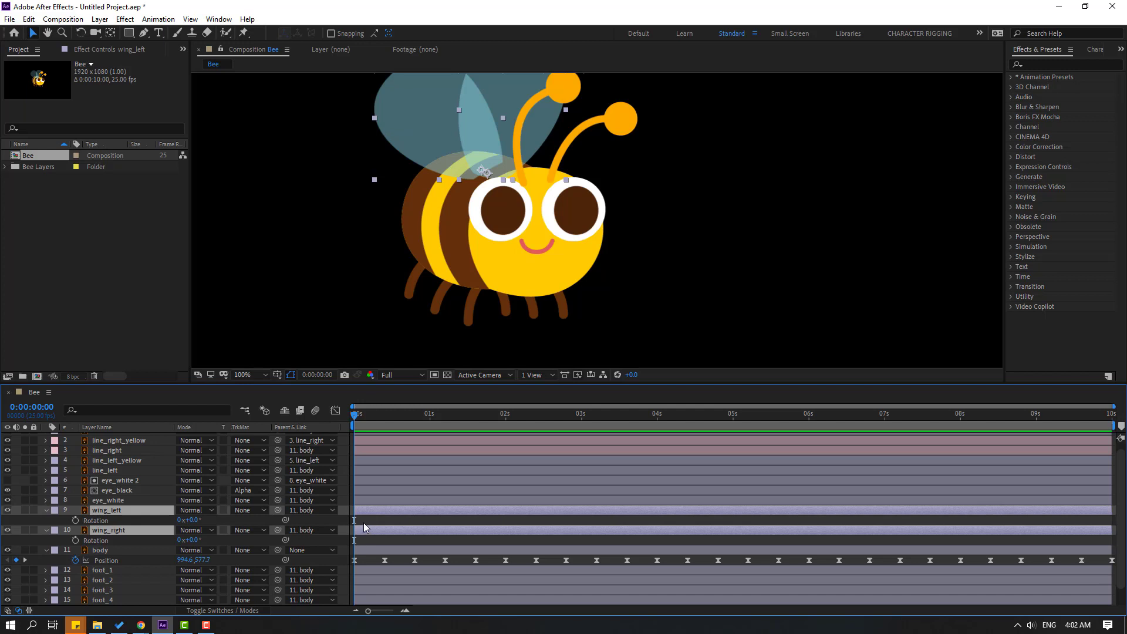
click(76, 520)
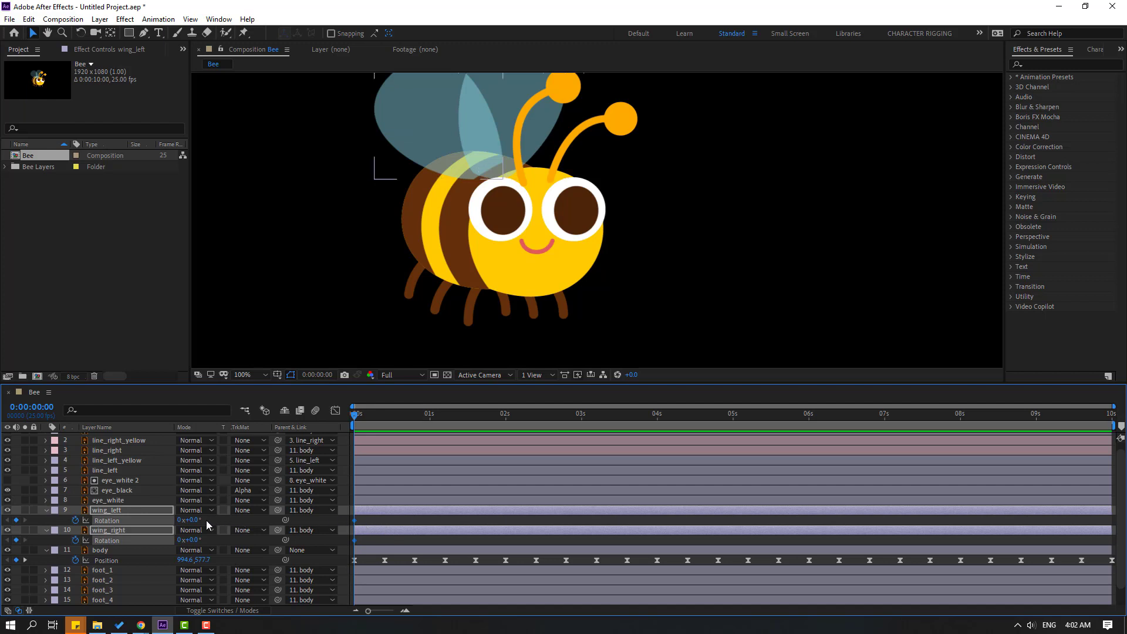
drag(189, 520, 206, 539)
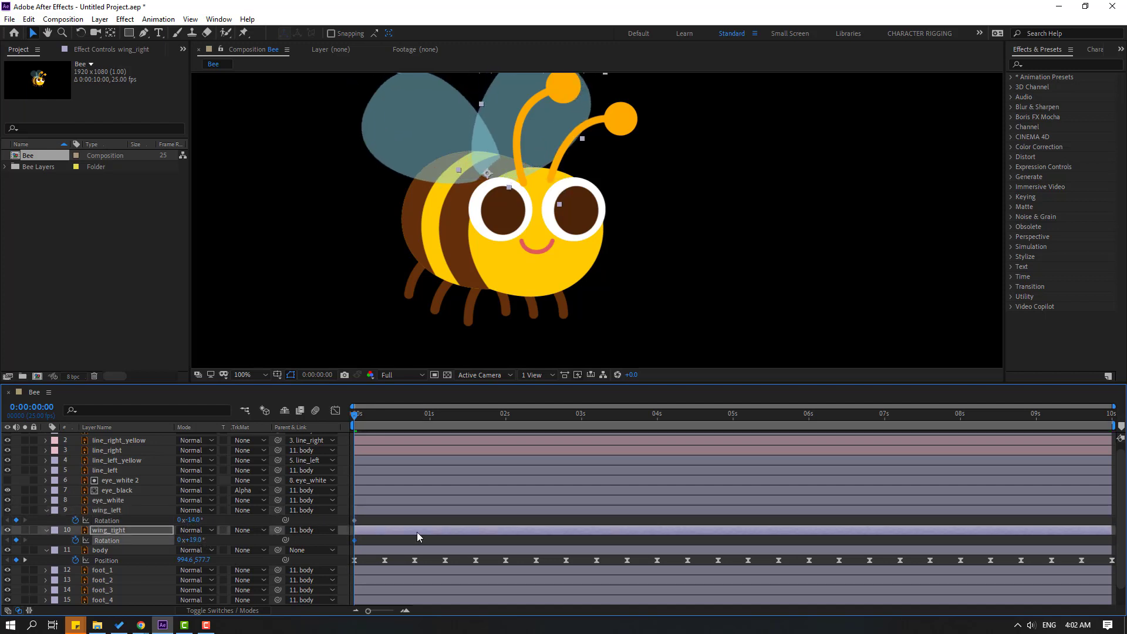
At 0:00:00:03, set the Rotation of wing_left to 2° and of wing_right to 7°.
key(Page_Down)
key(Page_Down)
key(Page_Down)
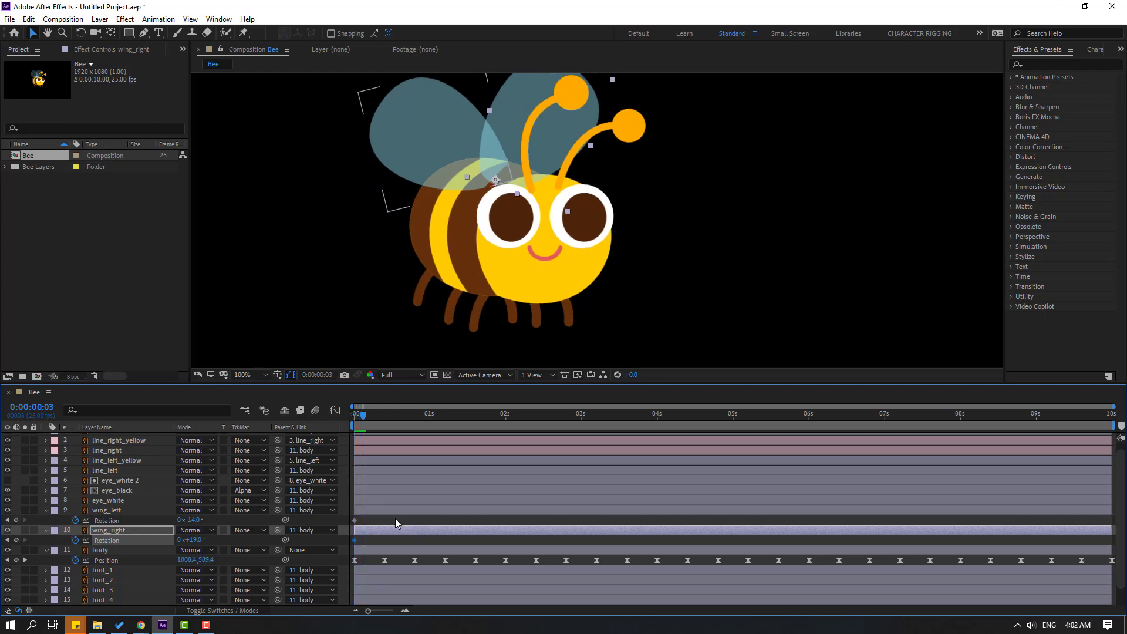
drag(197, 539, 207, 520)
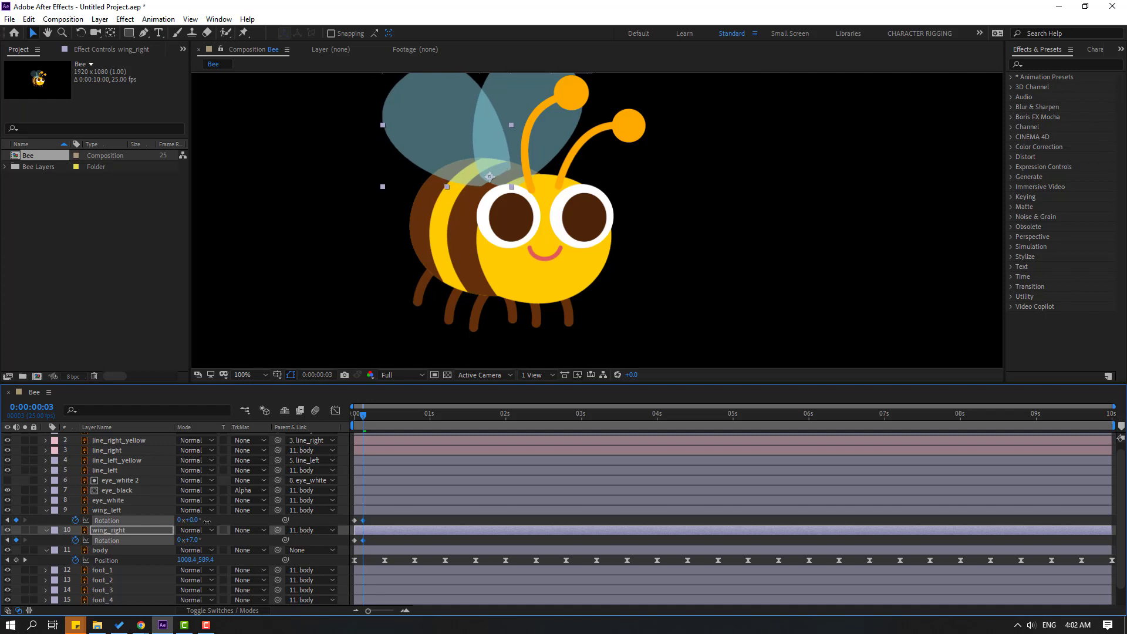
Copy the first Rotation keyframes of wing_left (-14°) and wing_right (19°) and paste them at 0:00:00:06.
key(Page_Down)
key(Page_Down)
key(Page_Down)
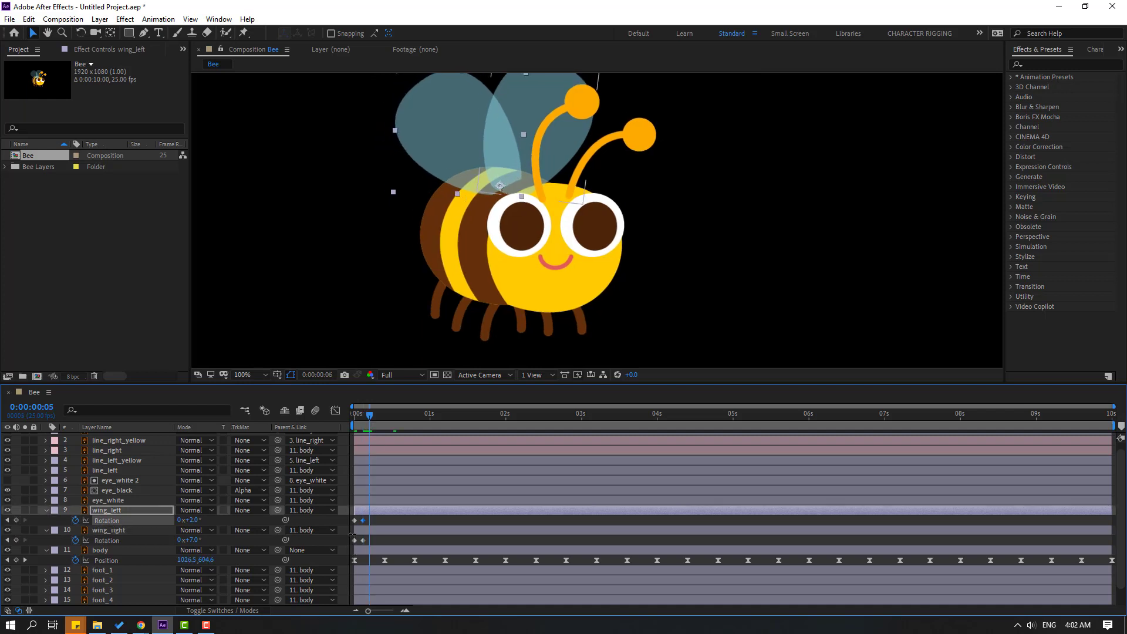
key(ctrl+c)
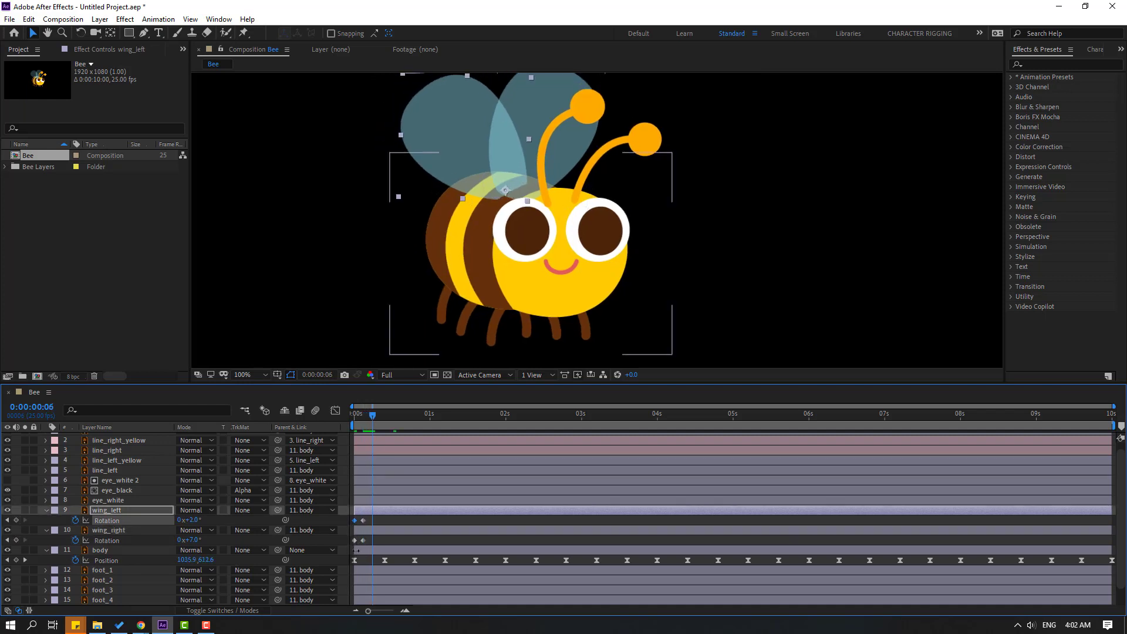
key(ctrl+v)
click(354, 540)
key(ctrl+c)
key(ctrl+v)
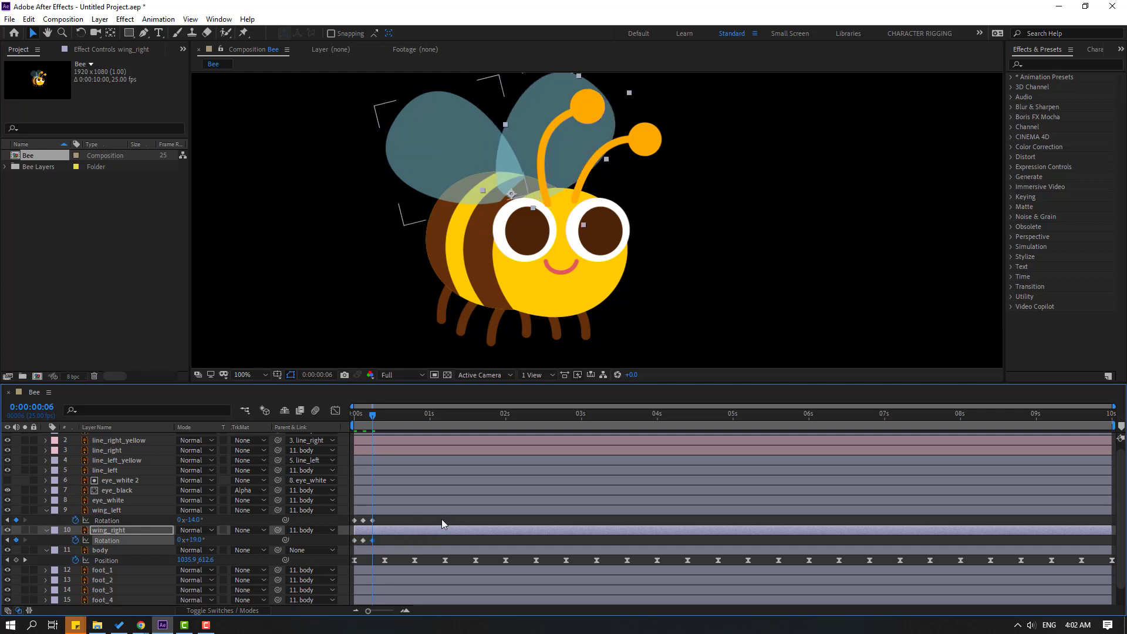
Apply Easy Ease to all Rotation keyframes of both wings and leave the work area spanning the full 10 seconds.
key(n)
key(space)
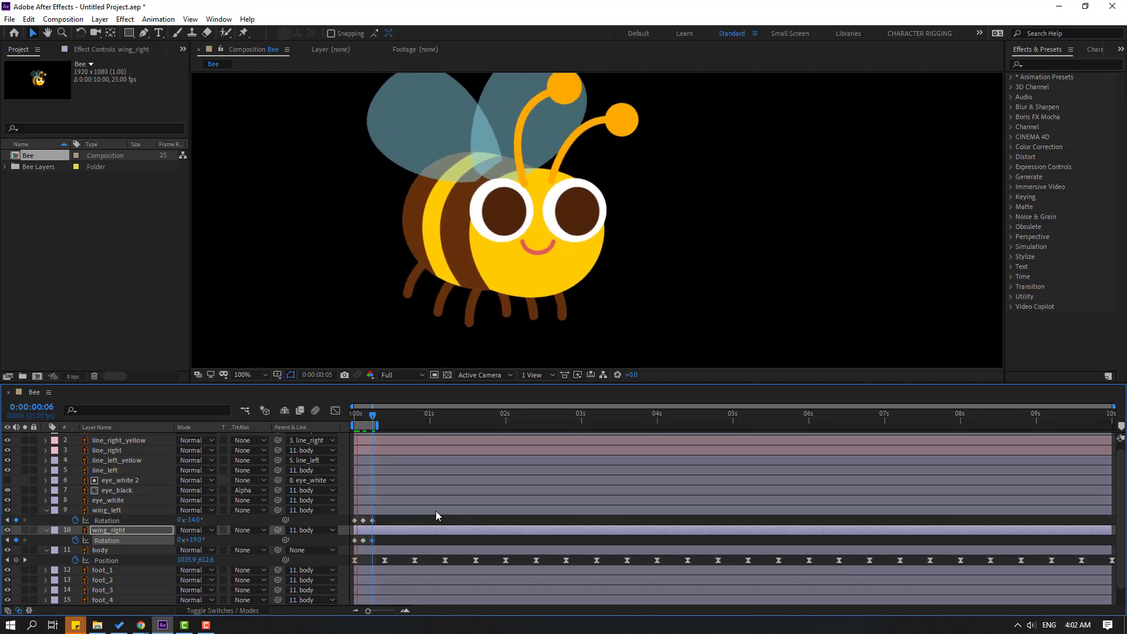
drag(382, 516, 349, 543)
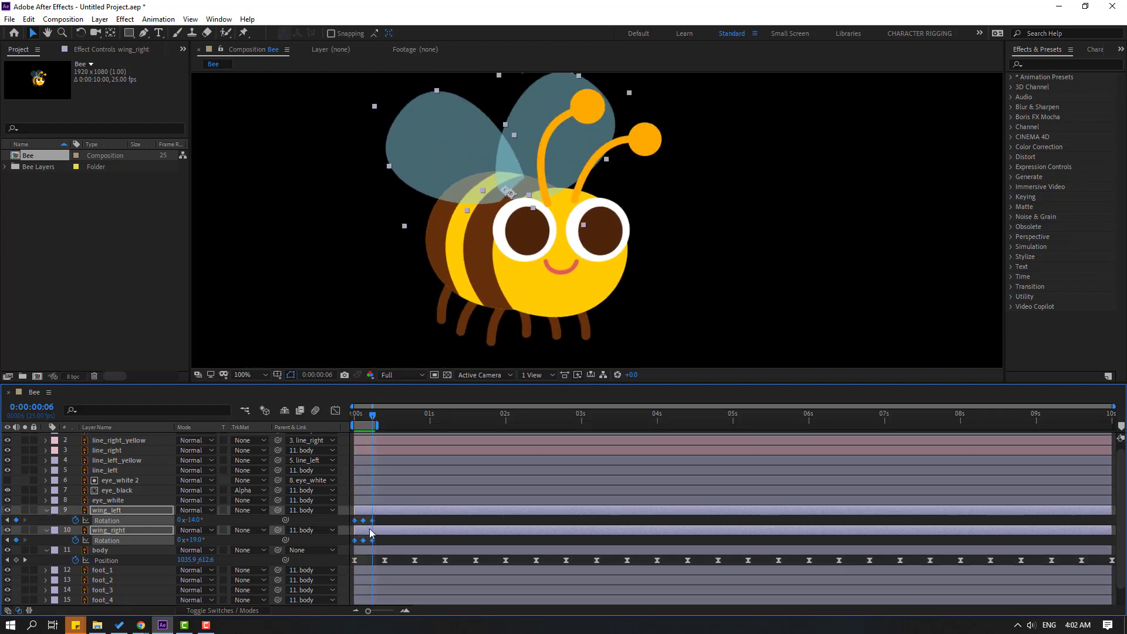
right_click(371, 524)
mouse_move(434, 514)
click(552, 437)
drag(380, 426, 1113, 426)
click(399, 521)
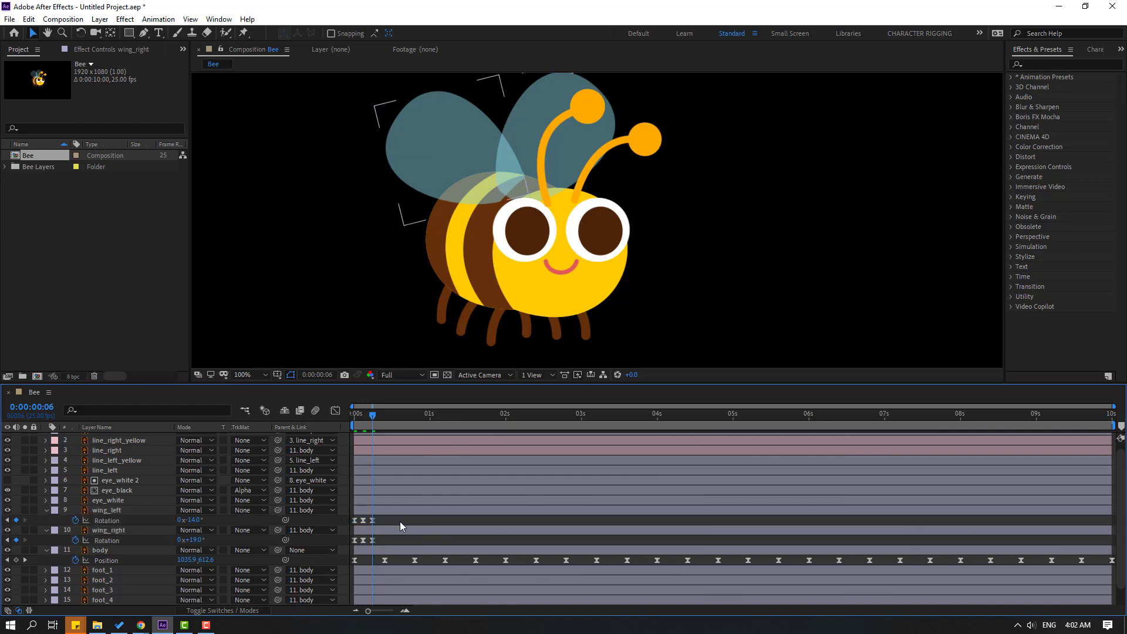
Loop wing_left's Rotation with the expression loopOutDuration(type = "cycle", duration = 0).
key(space)
key(space)
drag(372, 416, 315, 426)
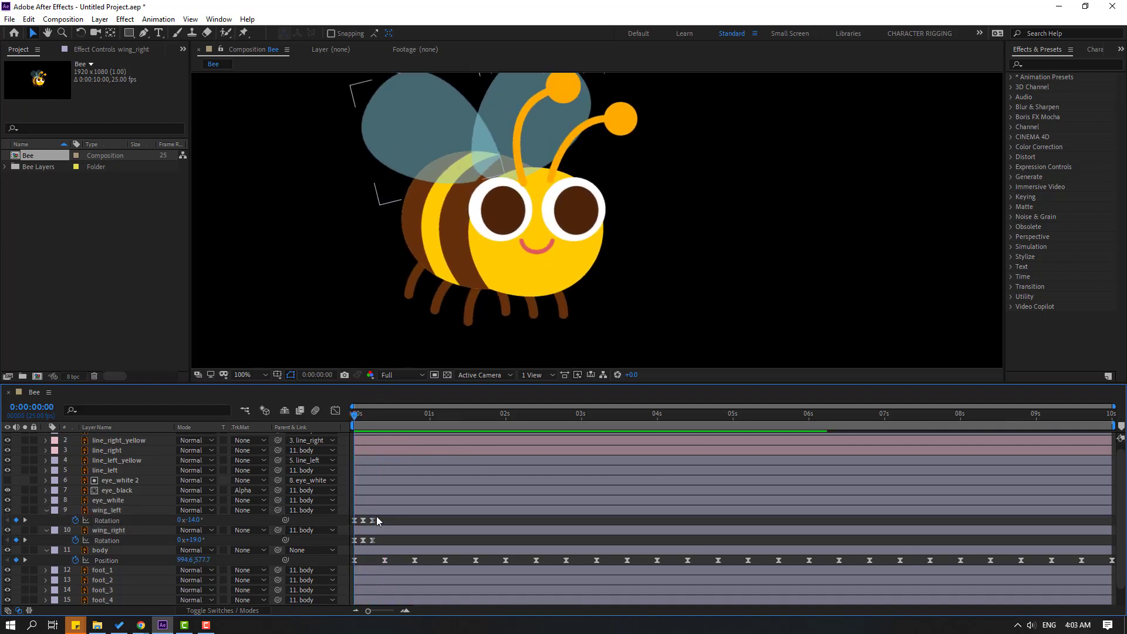
alt+click(75, 520)
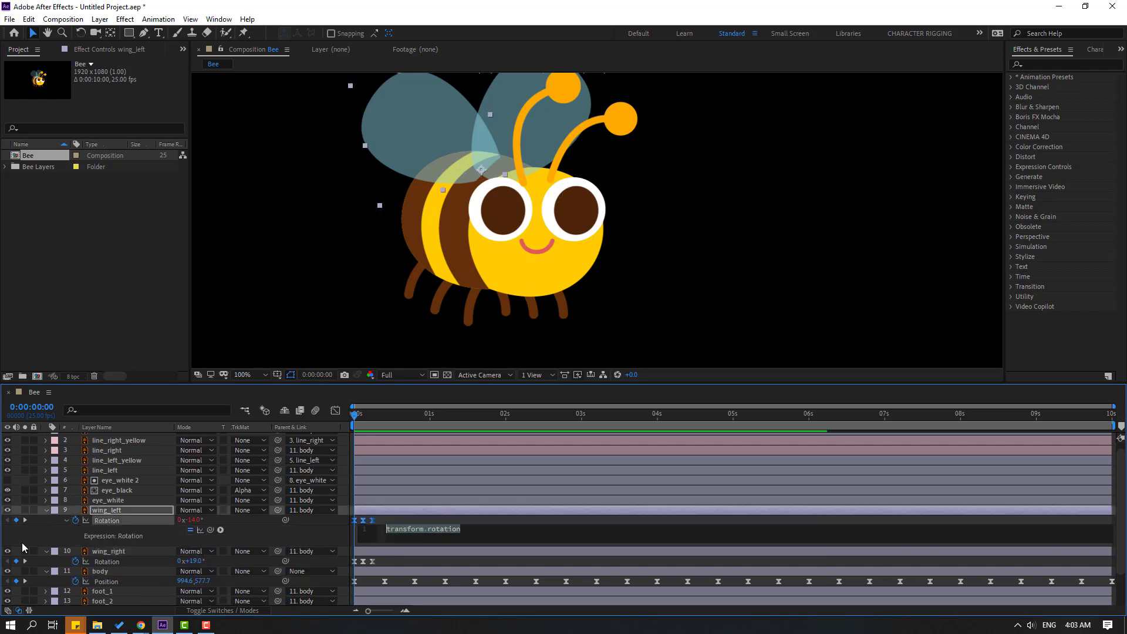
click(221, 530)
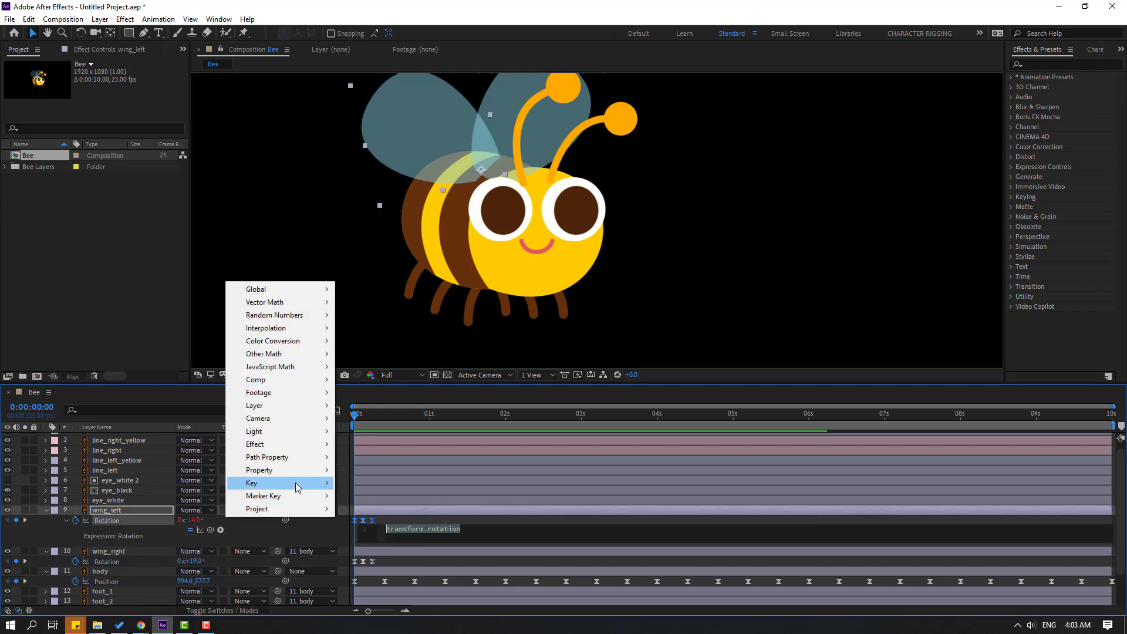
mouse_move(275, 471)
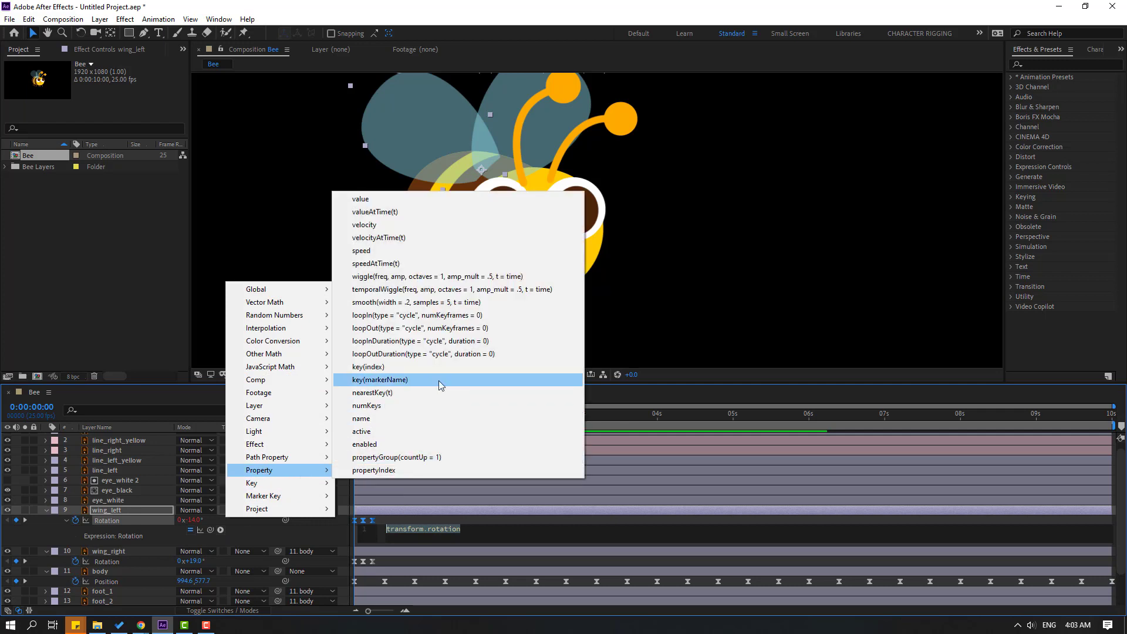
click(465, 354)
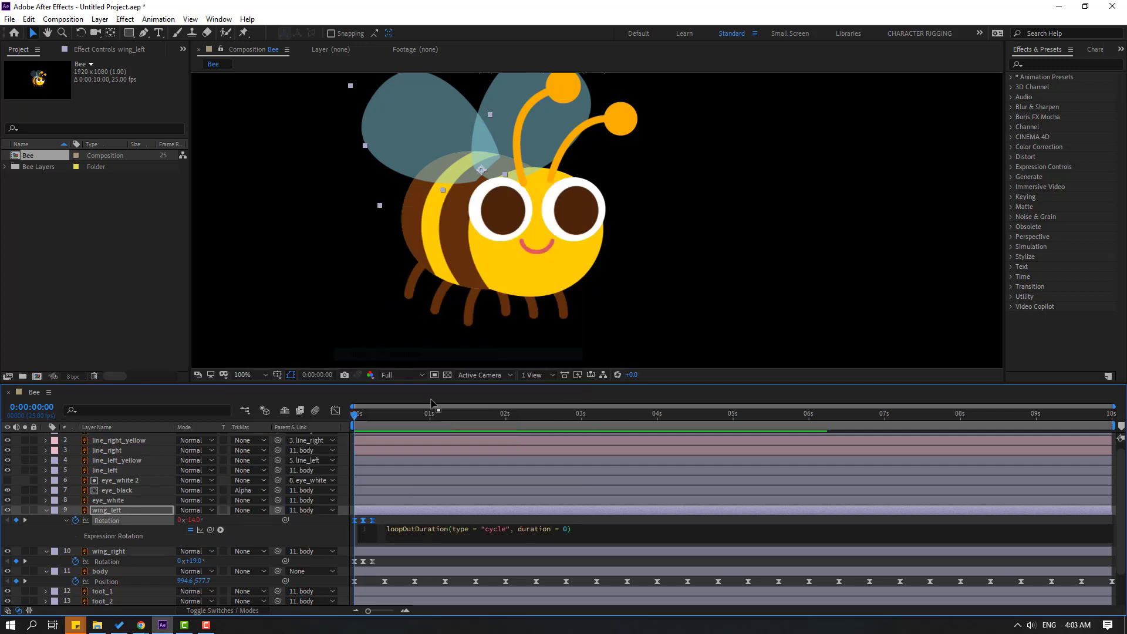
click(431, 518)
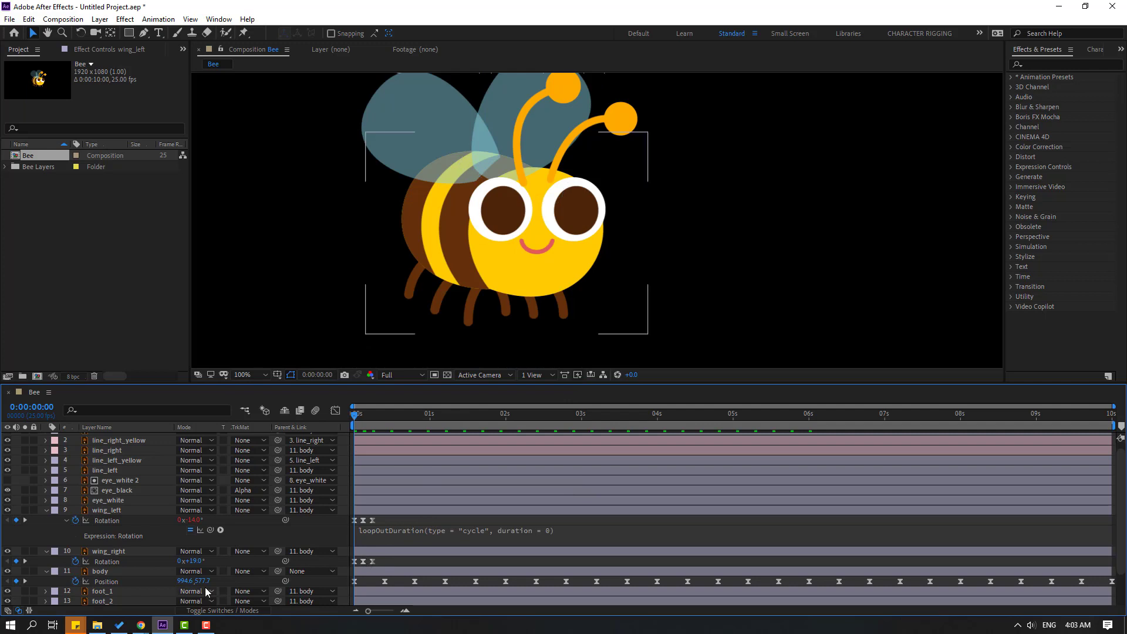
Give wing_right's Rotation the same loopOutDuration(type = "cycle", duration = 0) expression.
alt+click(76, 561)
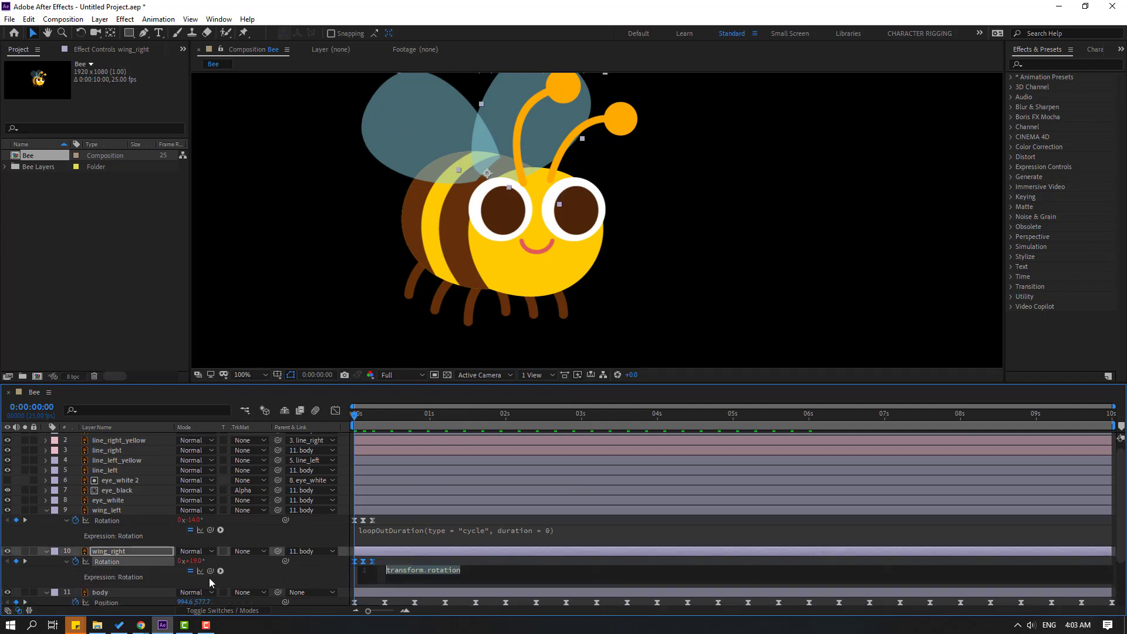
click(221, 570)
mouse_move(305, 512)
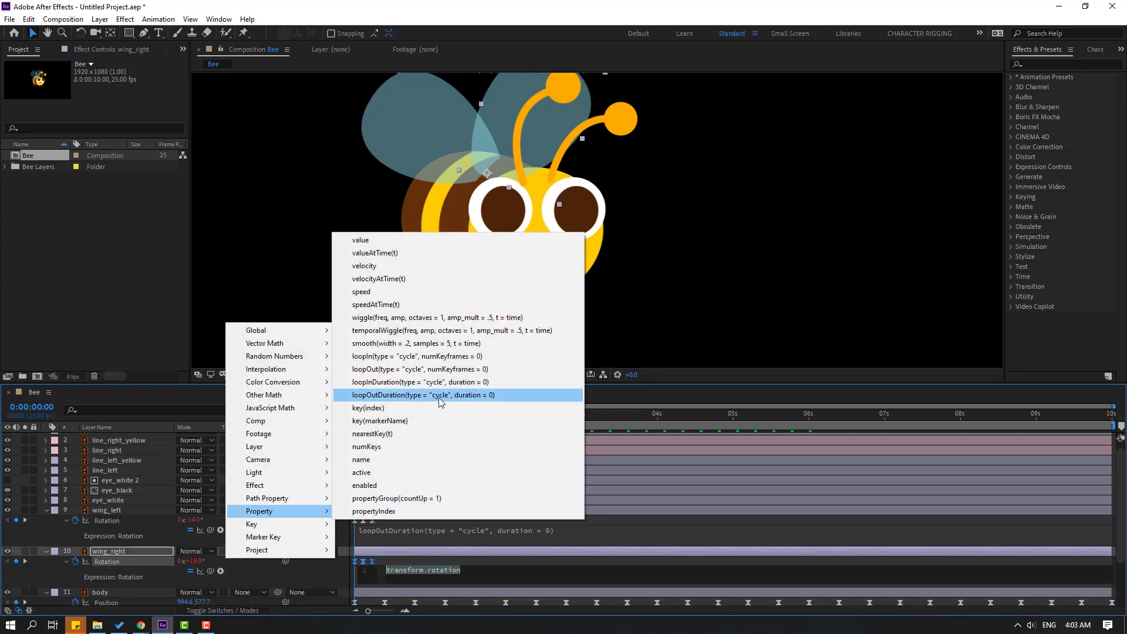
click(442, 394)
click(422, 559)
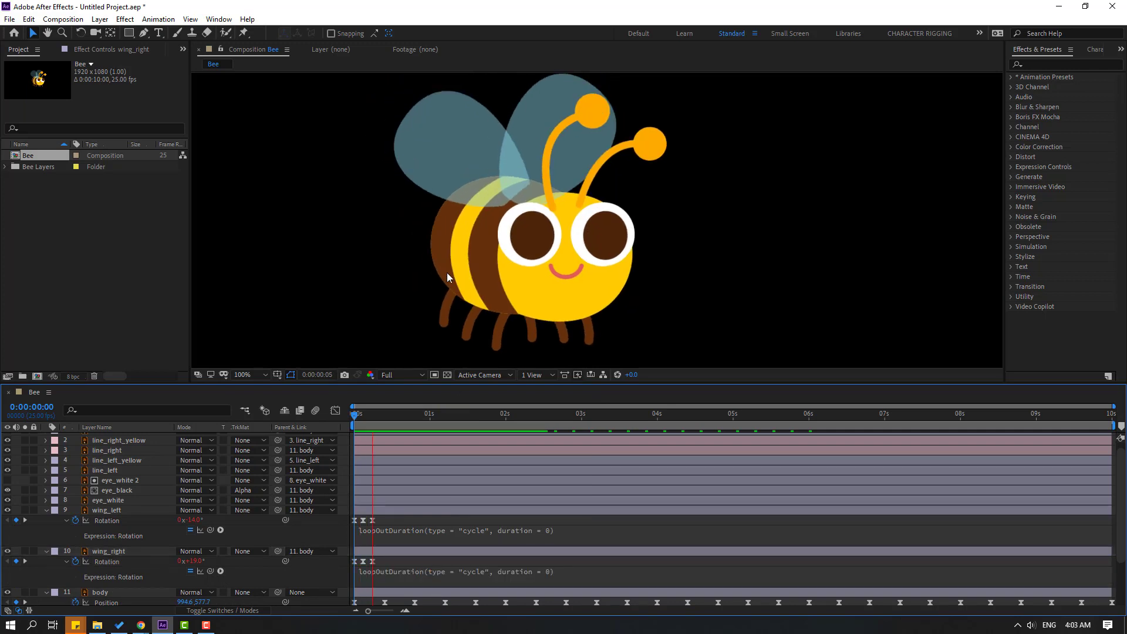
Speed up the flapping by compressing all Rotation keyframes of both wings to span about 4 frames, and preview the motion.
key(space)
key(comma)
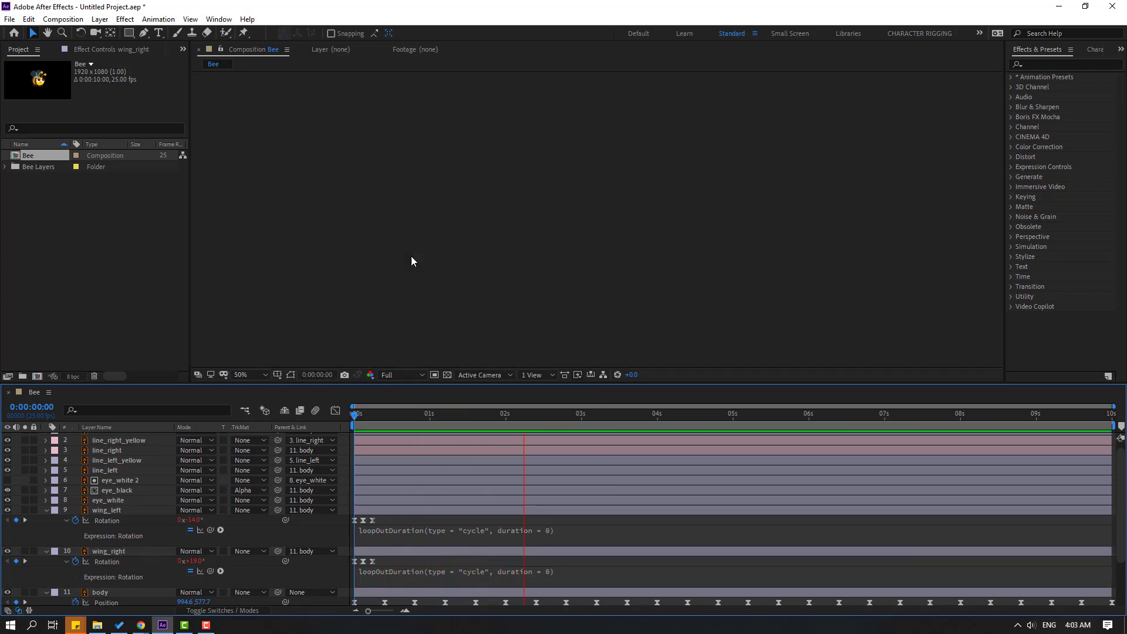
click(445, 434)
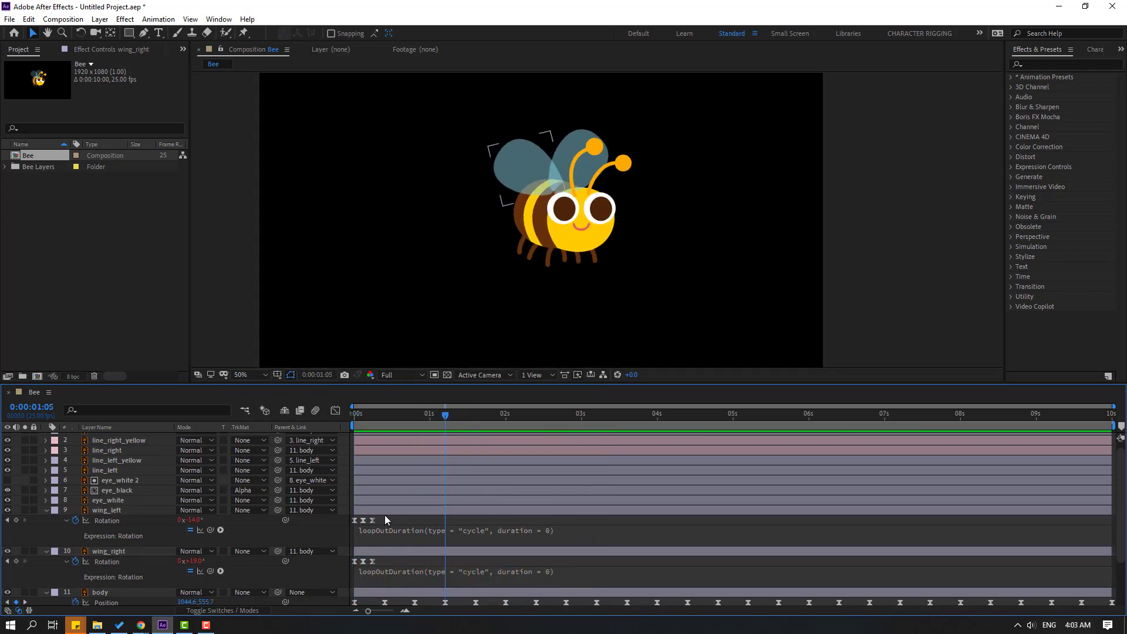
key(space)
mouse_move(374, 519)
mouse_down()
mouse_move(349, 550)
mouse_move(359, 565)
mouse_up()
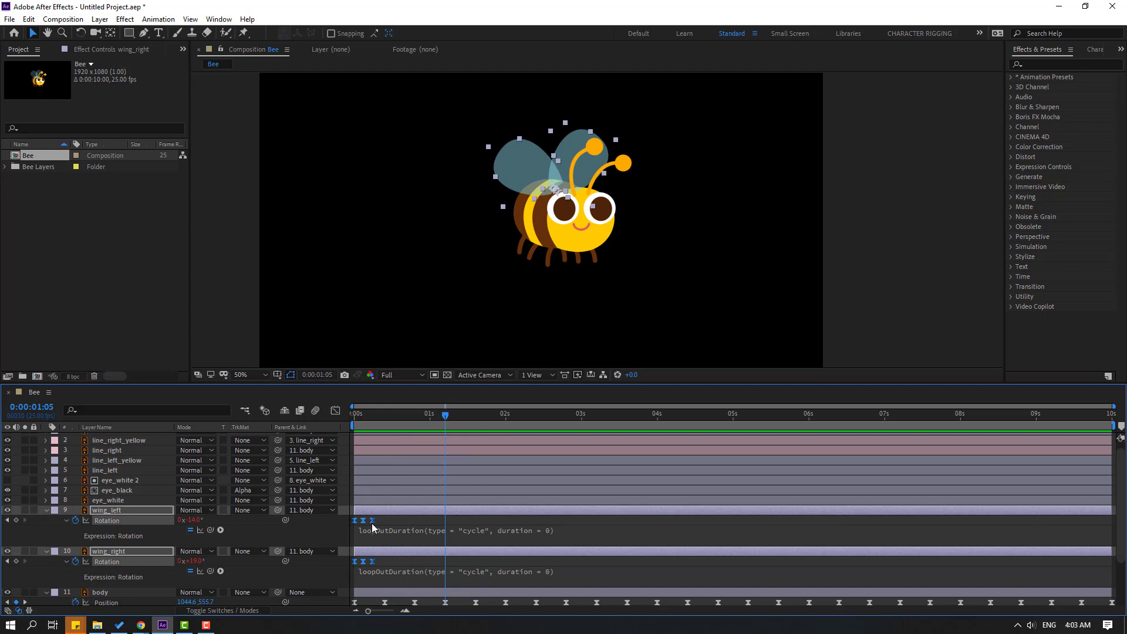
drag(372, 521, 366, 522)
click(372, 520)
key(space)
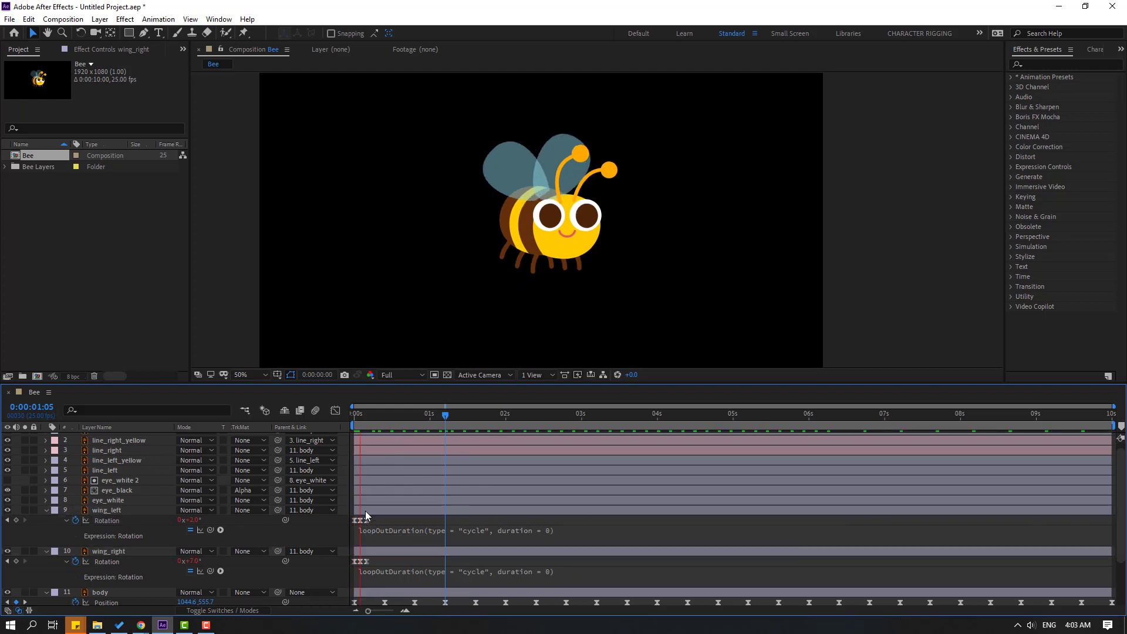
scroll(377, 314, down, 2)
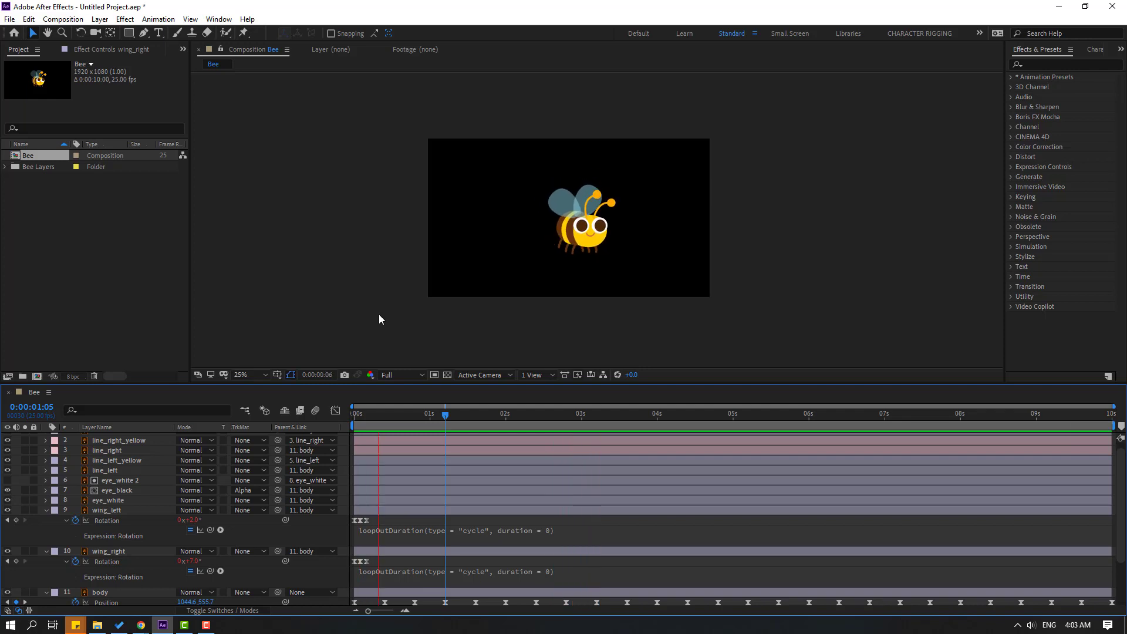
Collapse both wing layers and enable motion blur for wing_left, wing_right and the composition.
click(47, 551)
click(46, 510)
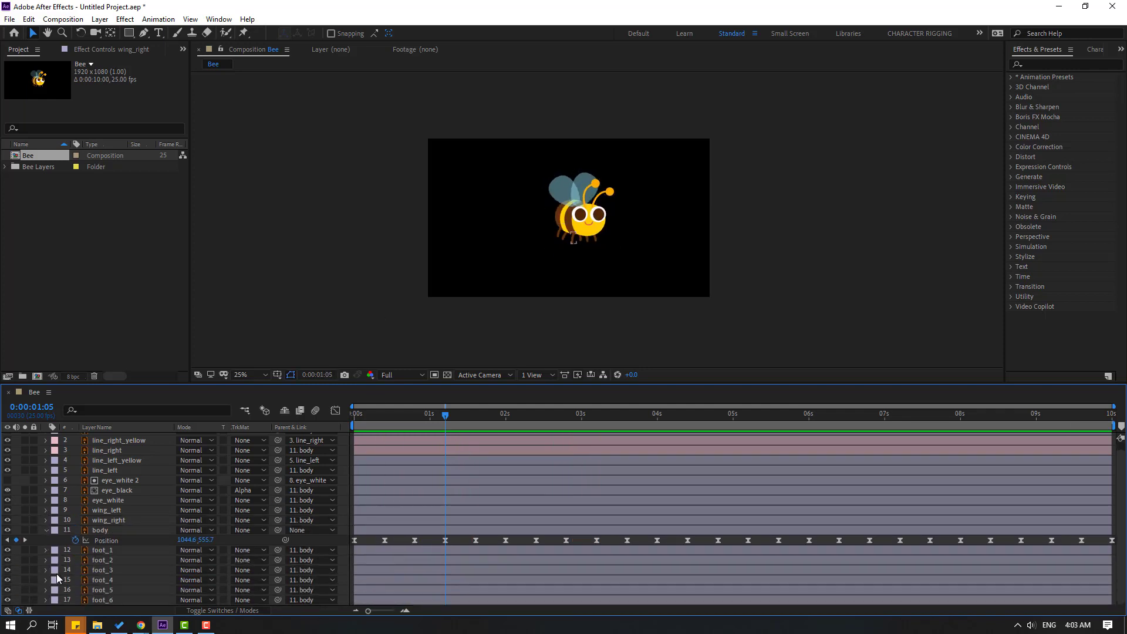
click(105, 520)
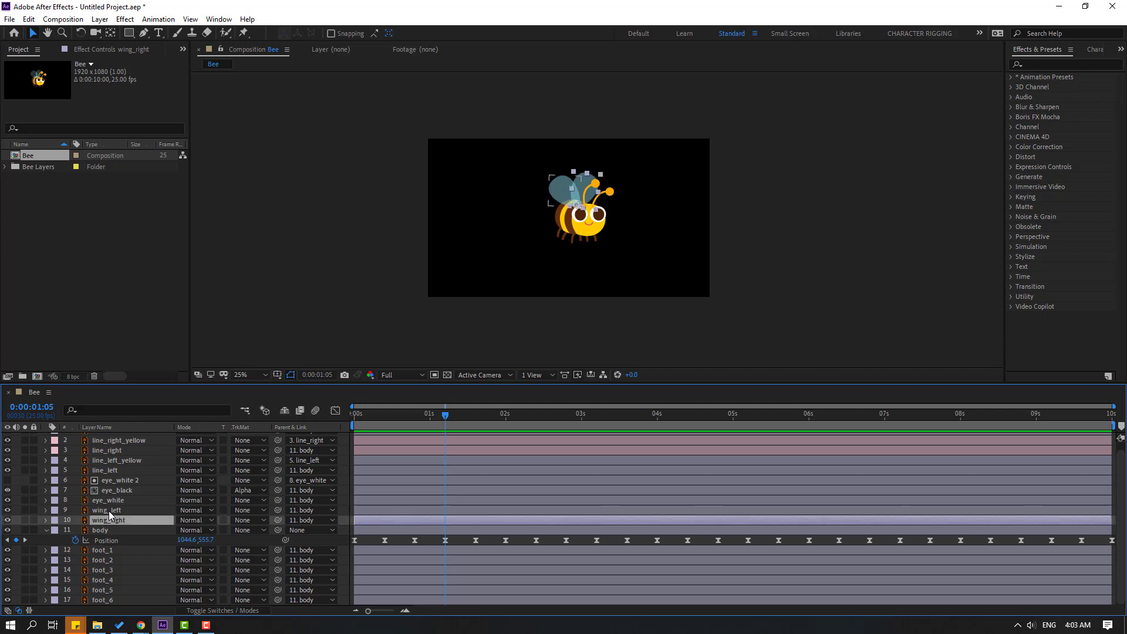
ctrl+click(108, 511)
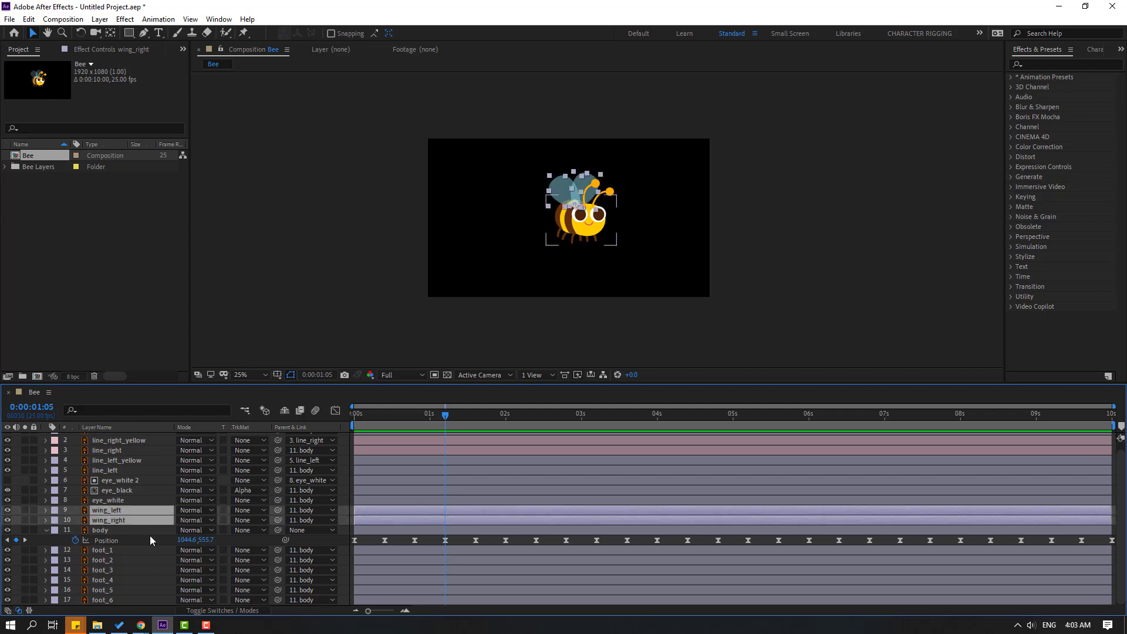
click(220, 611)
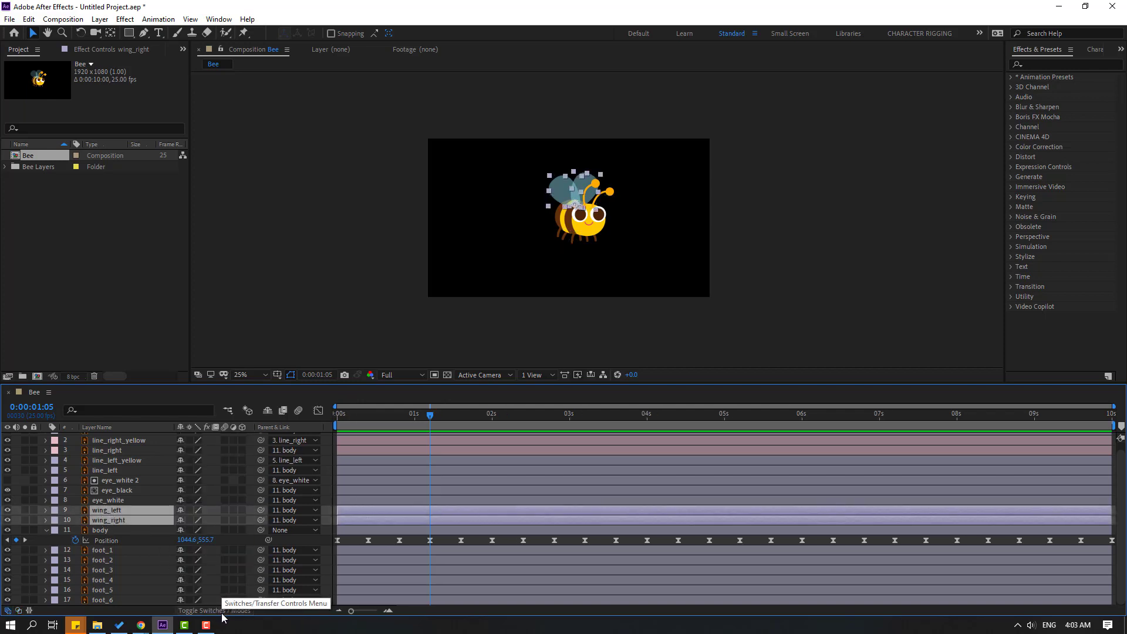
click(223, 509)
Compare the wing edges with motion blur off and on at 0:00:00:19, and play back the bee animation.
scroll(587, 182, up, 6)
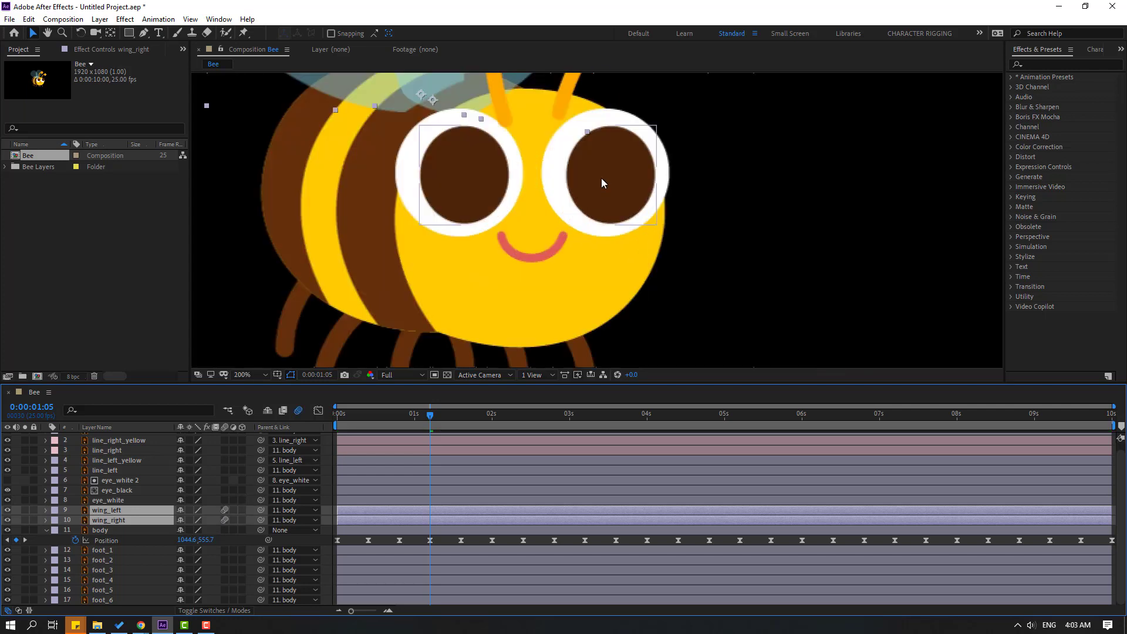
drag(520, 165, 549, 273)
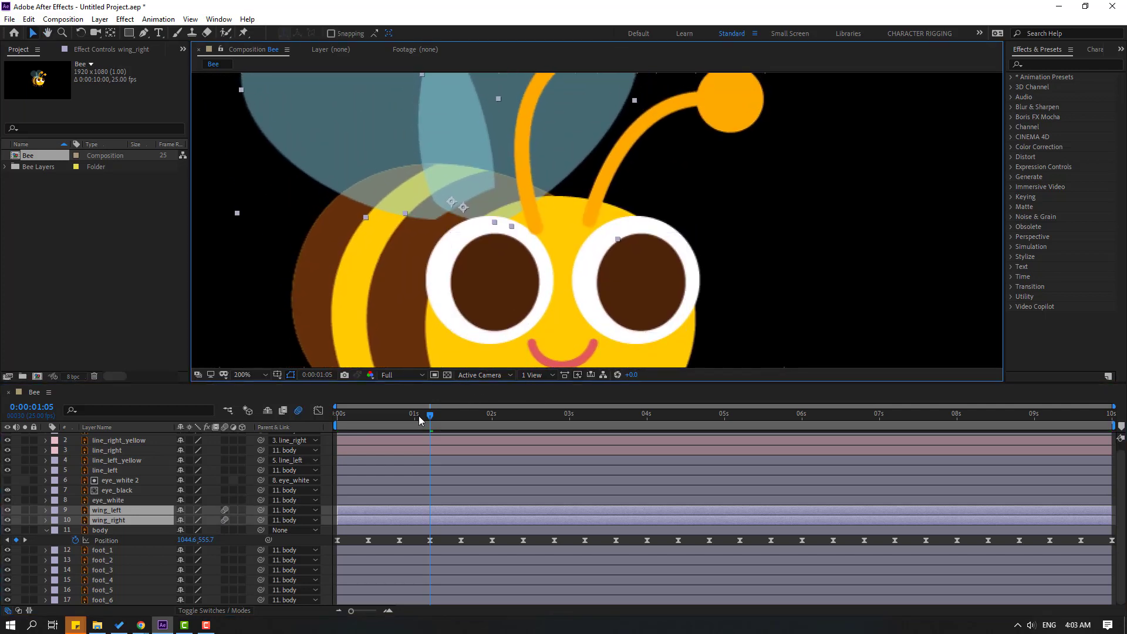
drag(418, 416, 396, 416)
scroll(547, 273, up, 2)
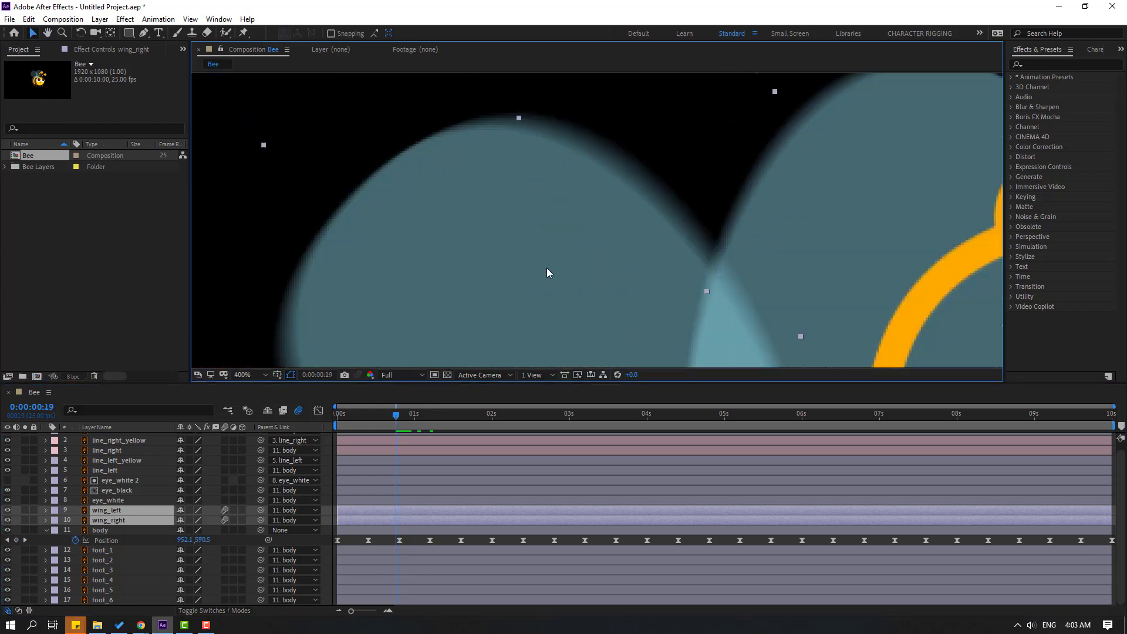
drag(547, 270, 678, 85)
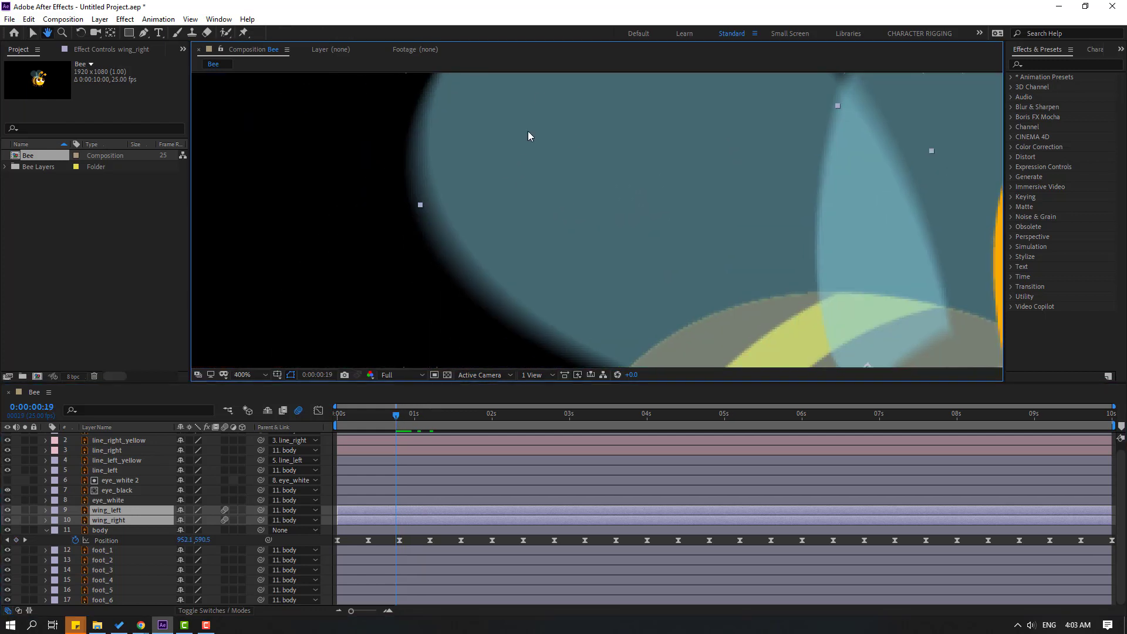
click(298, 414)
click(298, 415)
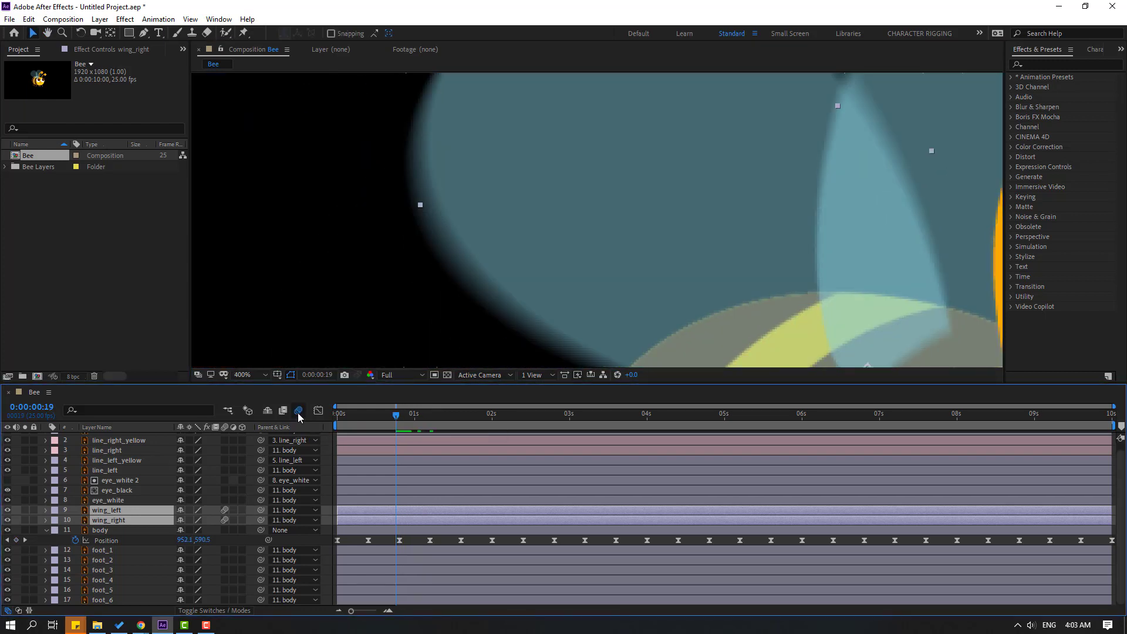
key(space)
scroll(648, 317, down, 4)
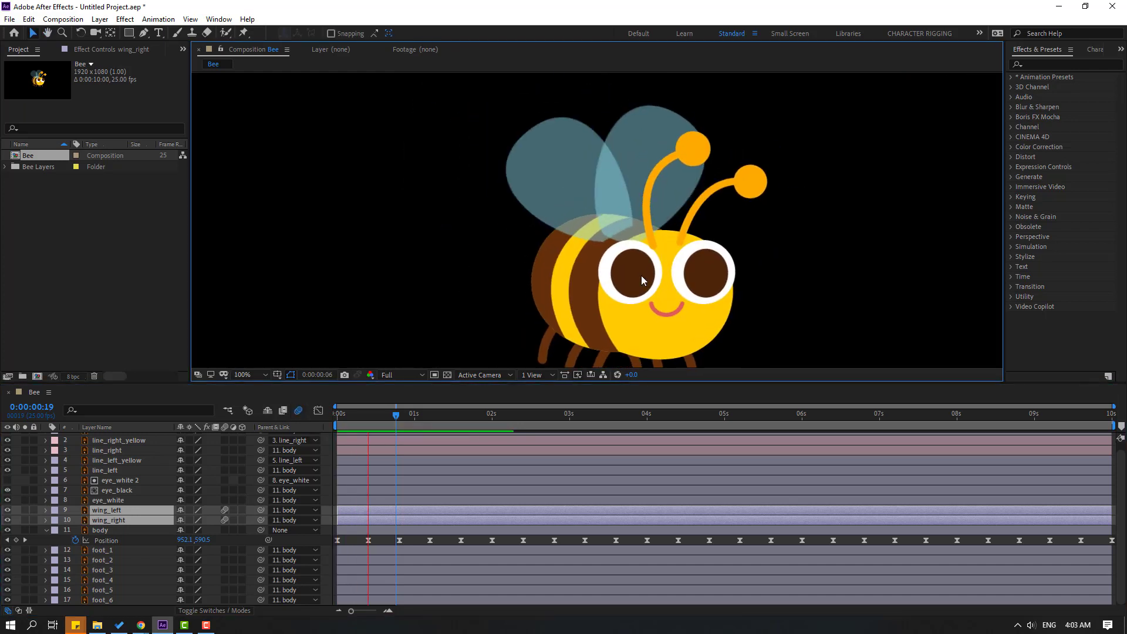
scroll(650, 277, down, 2)
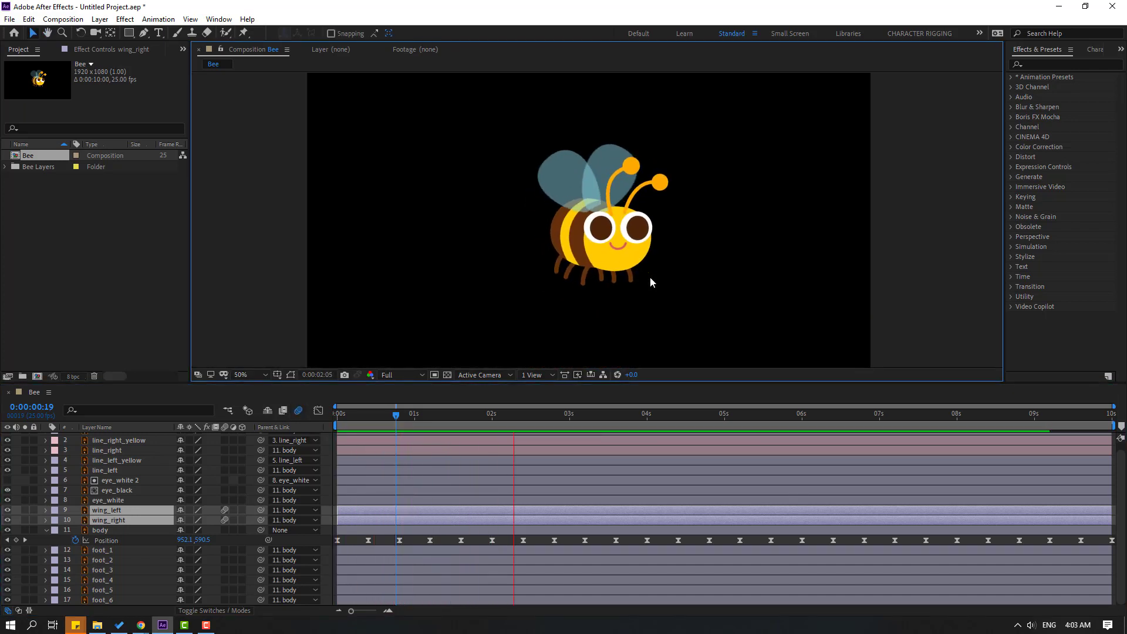
scroll(650, 277, down, 4)
scroll(650, 278, up, 2)
scroll(650, 303, up, 2)
Start a Scale keyframe on the eye_white layer at 0:00:00:05 with the eyes fully open.
drag(397, 415, 110, 472)
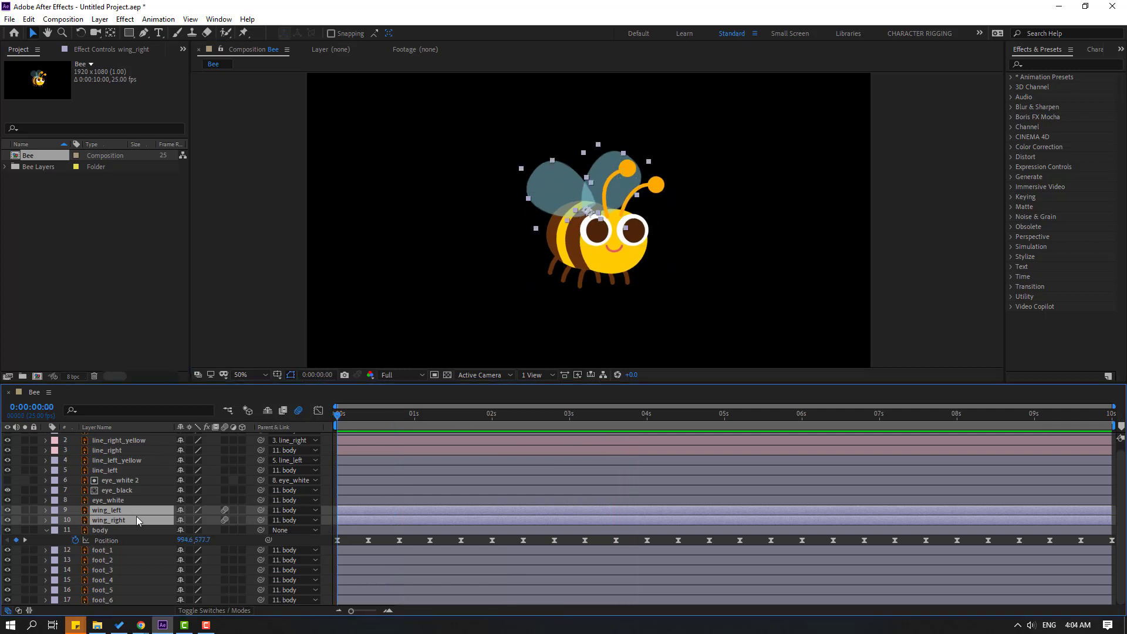
click(122, 500)
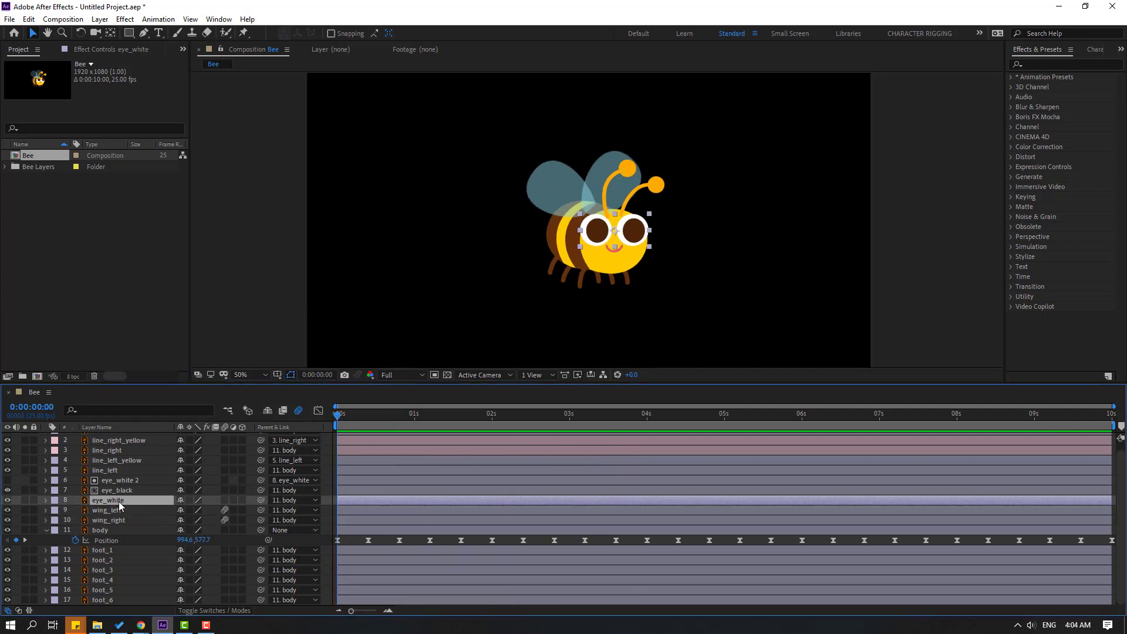
key(s)
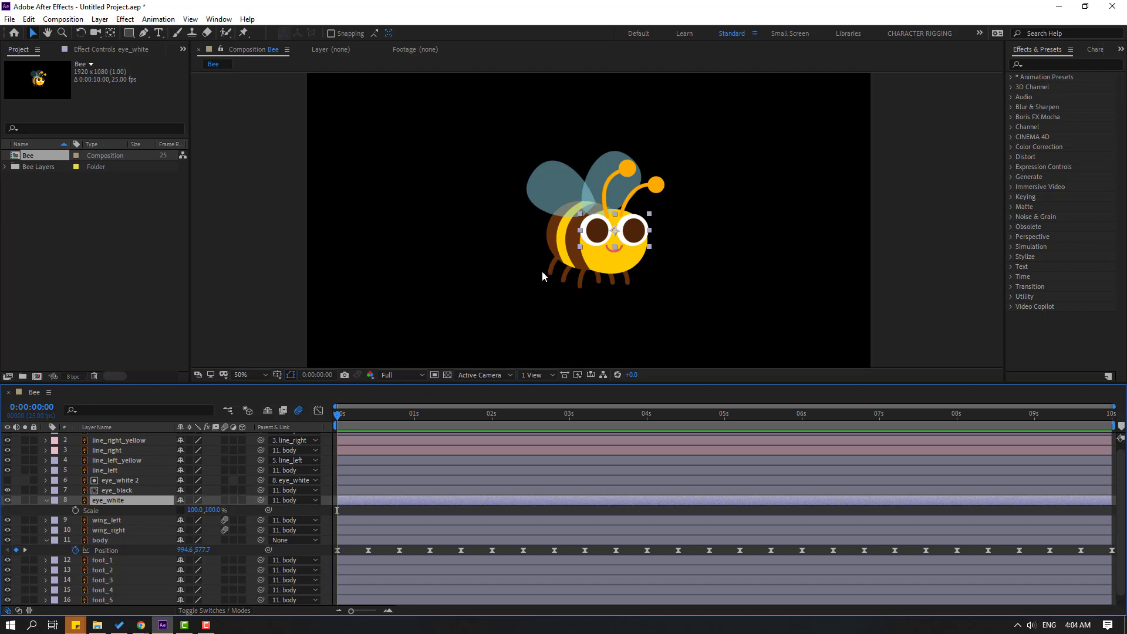
scroll(541, 270, up, 2)
drag(345, 418, 353, 417)
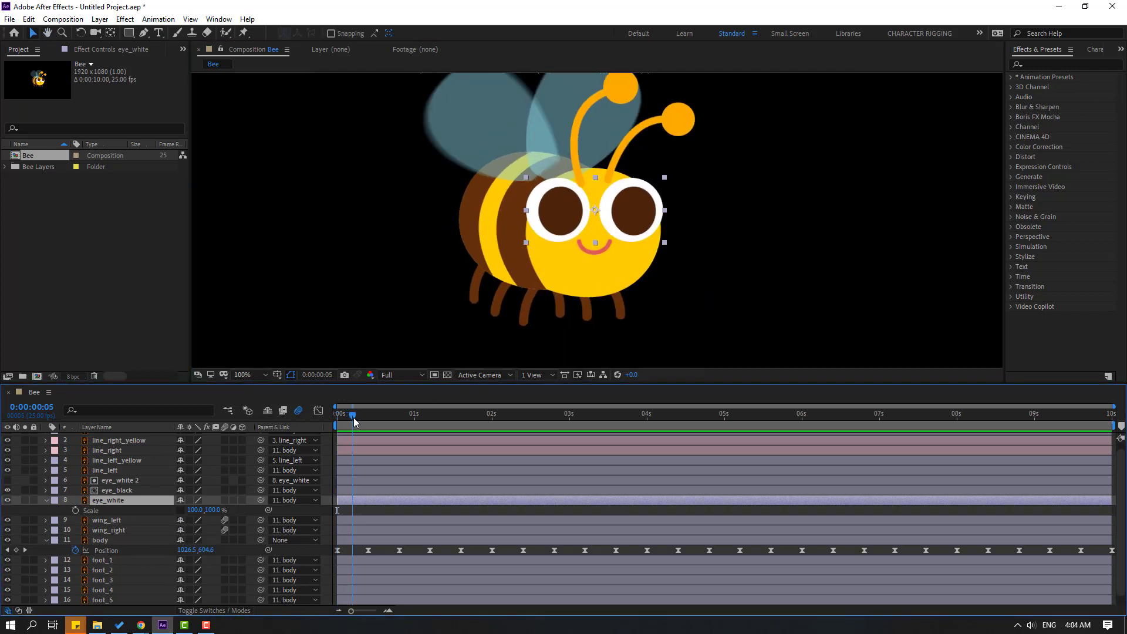
click(77, 509)
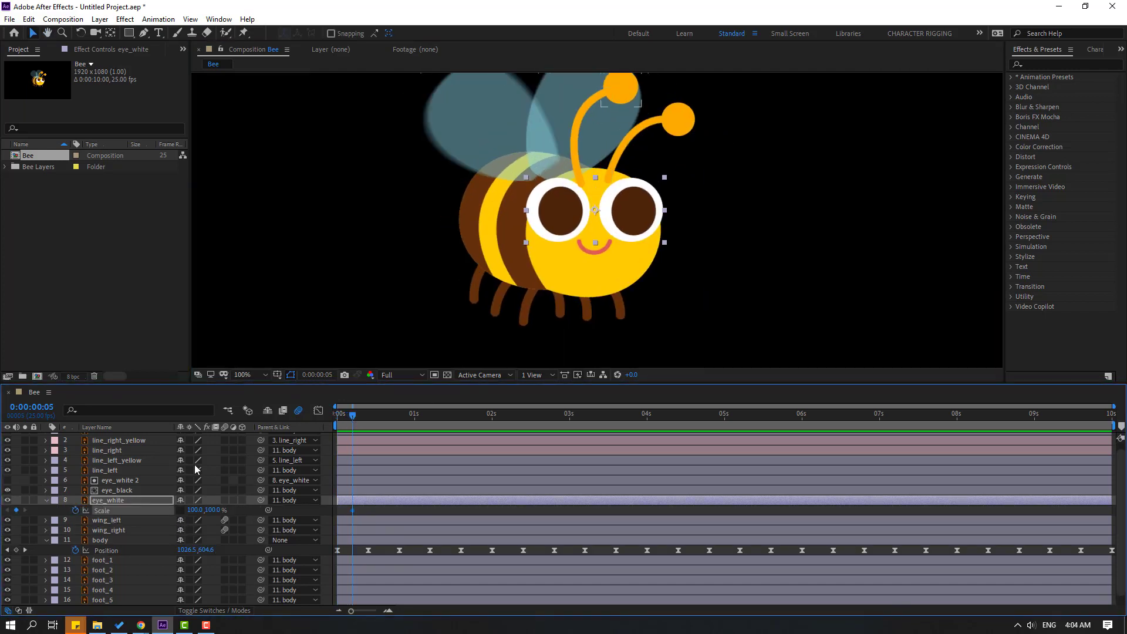
Make eye_white blink by keyframing its vertical Scale at 5% at 0:00:00:08 and back at 100% at 0:00:00:11.
key(Page_Down)
key(Page_Down)
key(Page_Down)
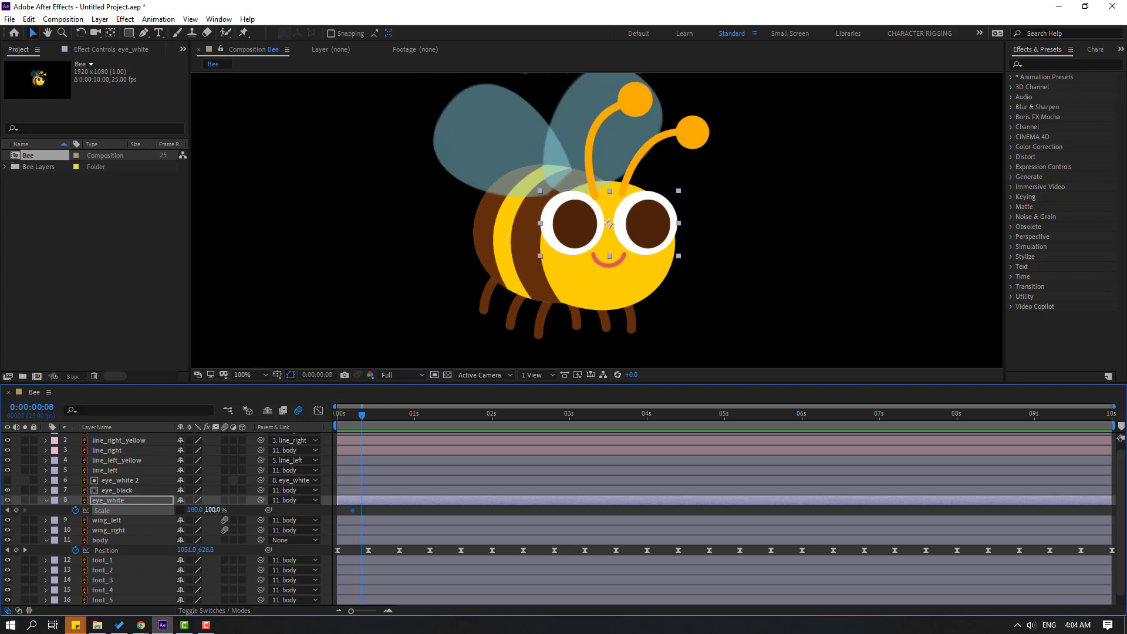
click(215, 510)
text(5)
key(Return)
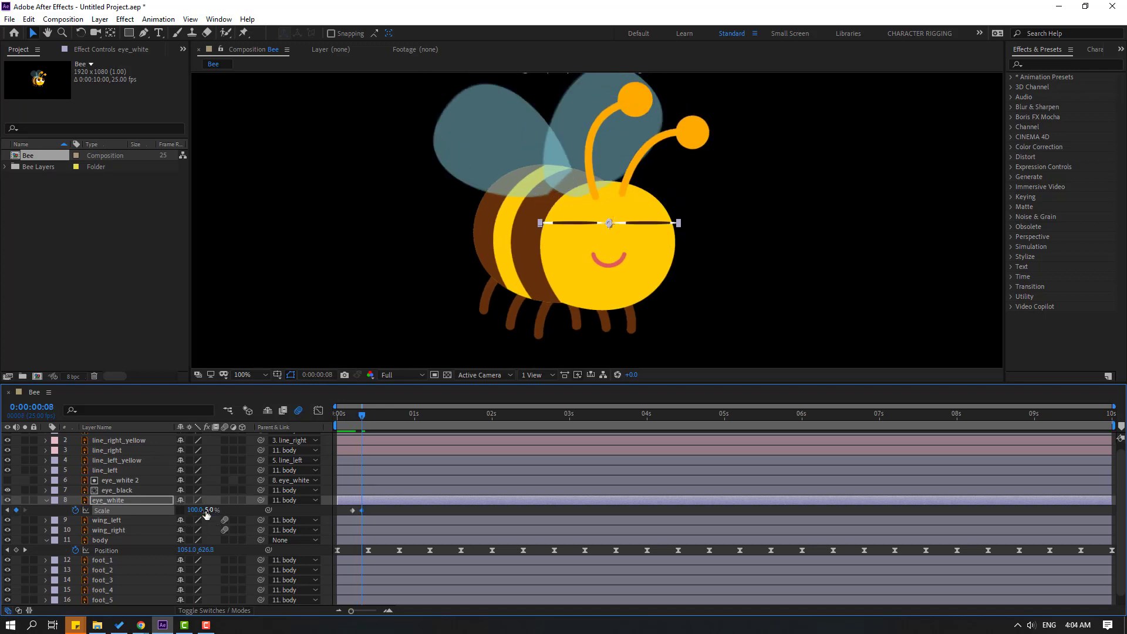
key(Page_Down)
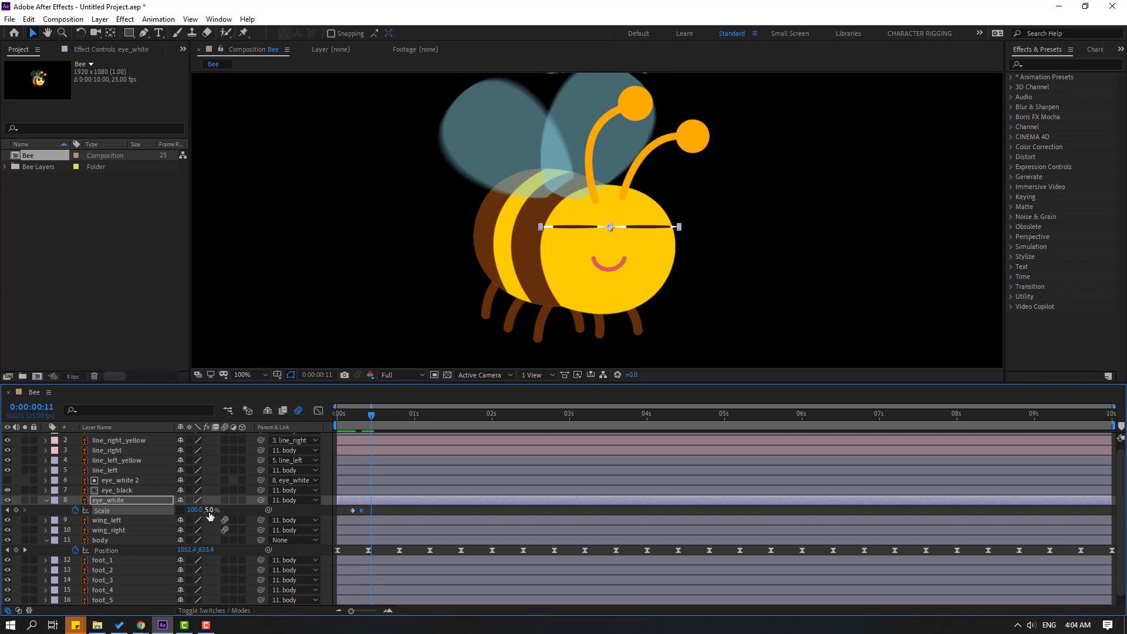
key(Return)
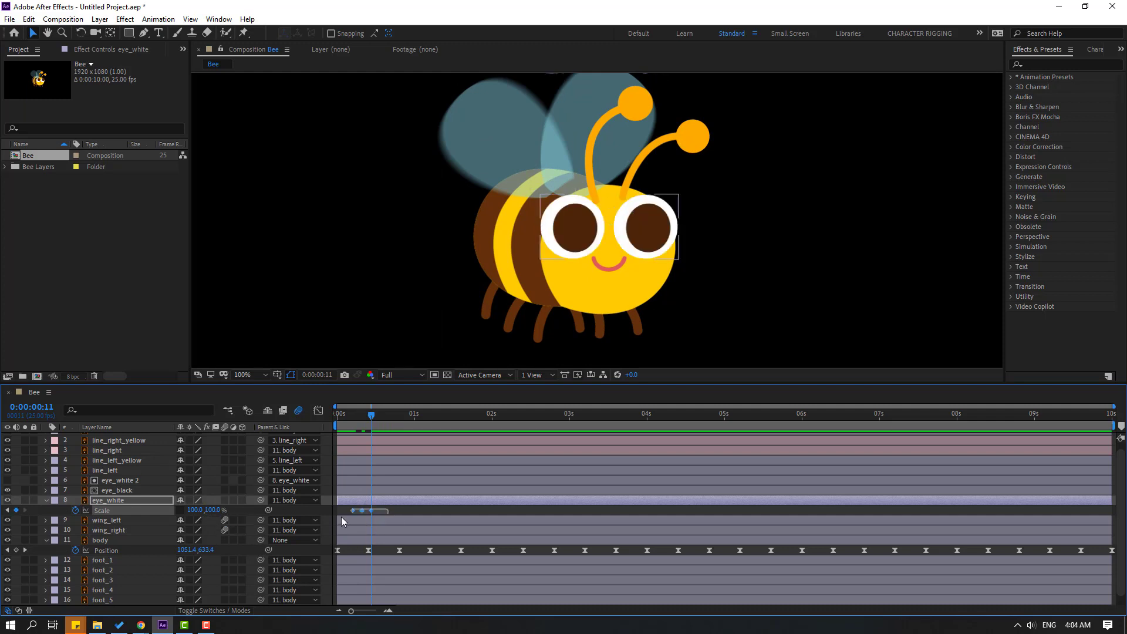
Apply Easy Ease to the three eye_white Scale keyframes and preview the blink.
right_click(351, 510)
mouse_move(372, 502)
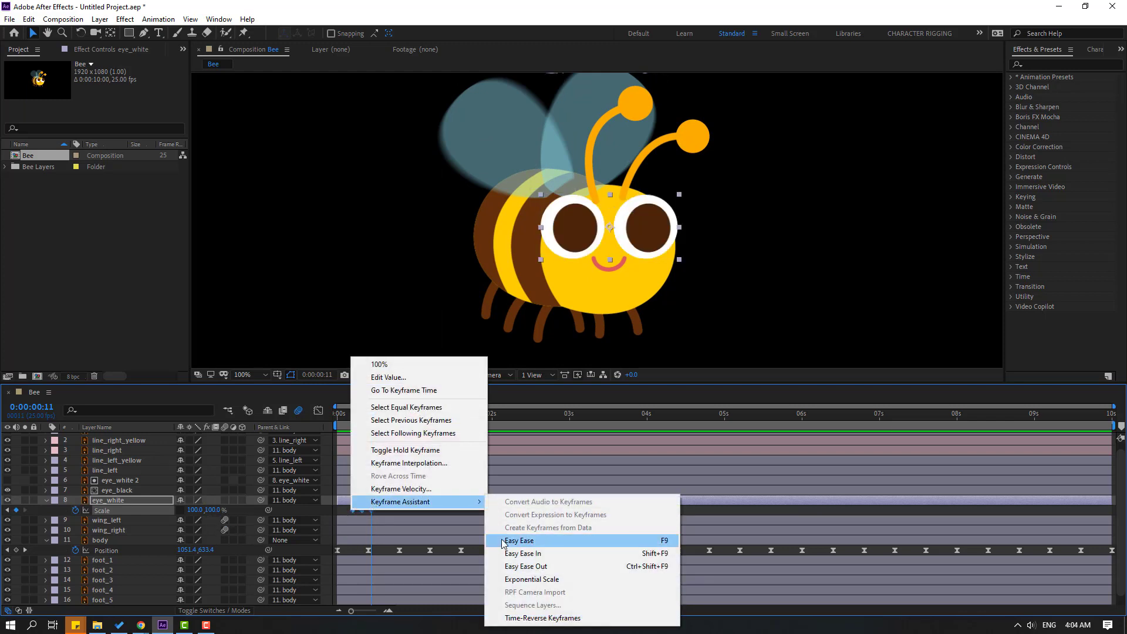
click(503, 536)
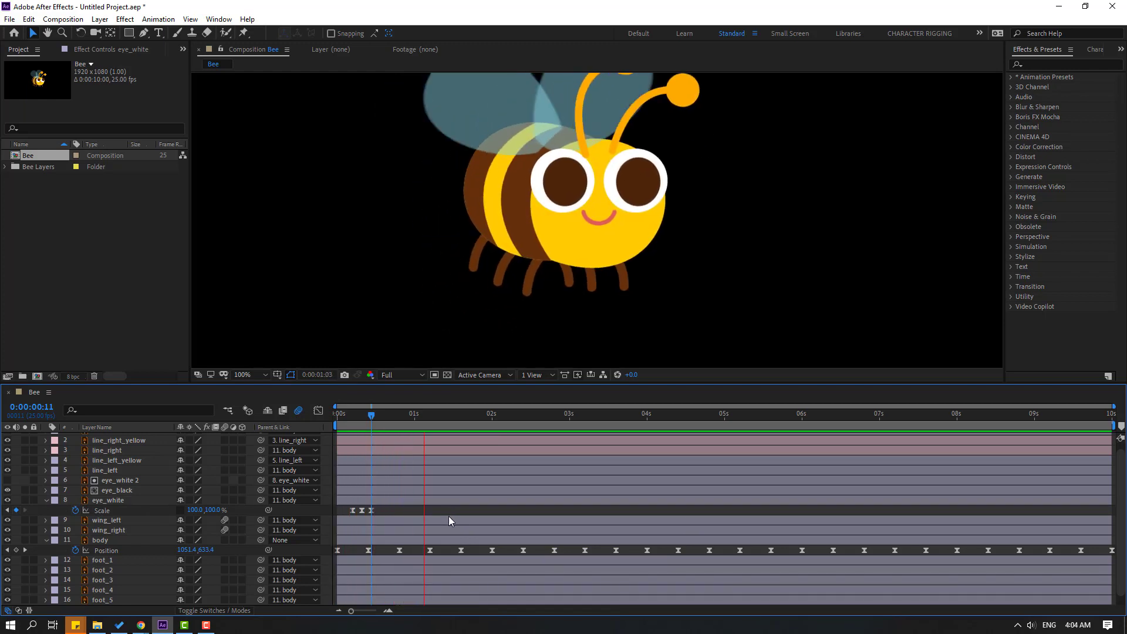
key(space)
Copy the eye_white blink keyframes, paste them six more times along the timeline with the last at 0:00:08:20, and preview.
drag(404, 507, 334, 515)
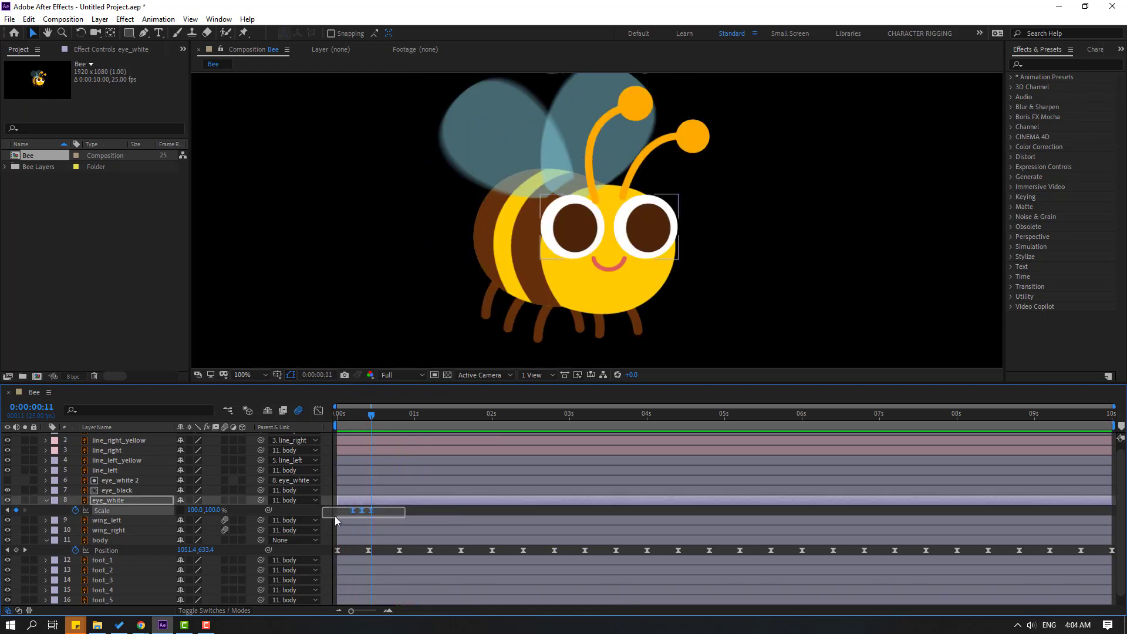
click(441, 417)
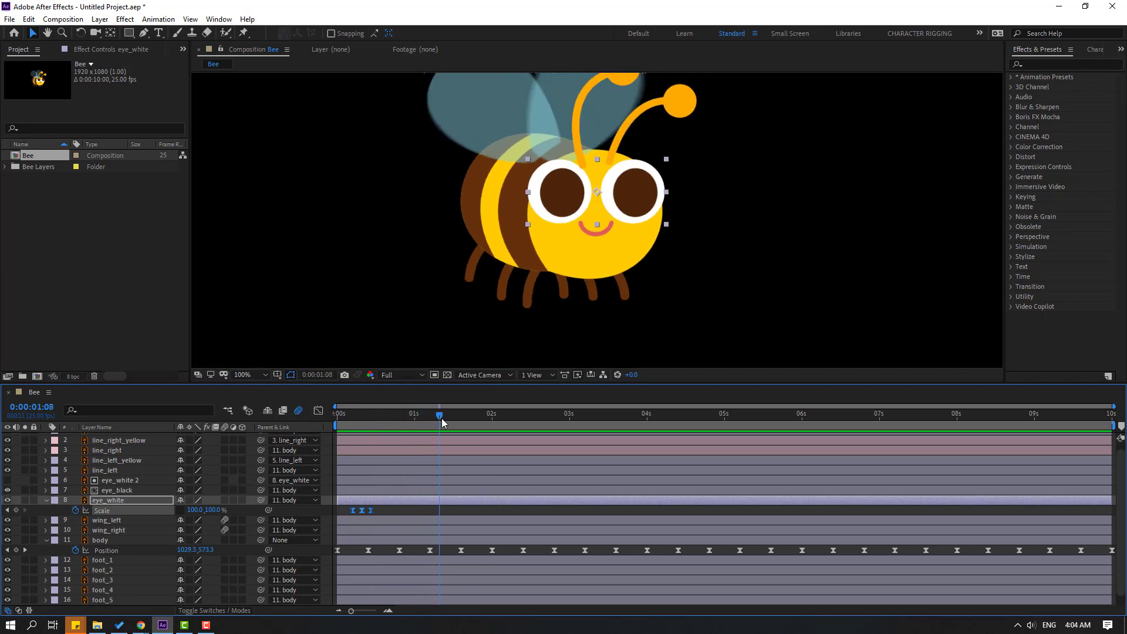
key(ctrl+v)
click(537, 418)
key(ctrl+v)
click(650, 418)
key(ctrl+v)
click(760, 418)
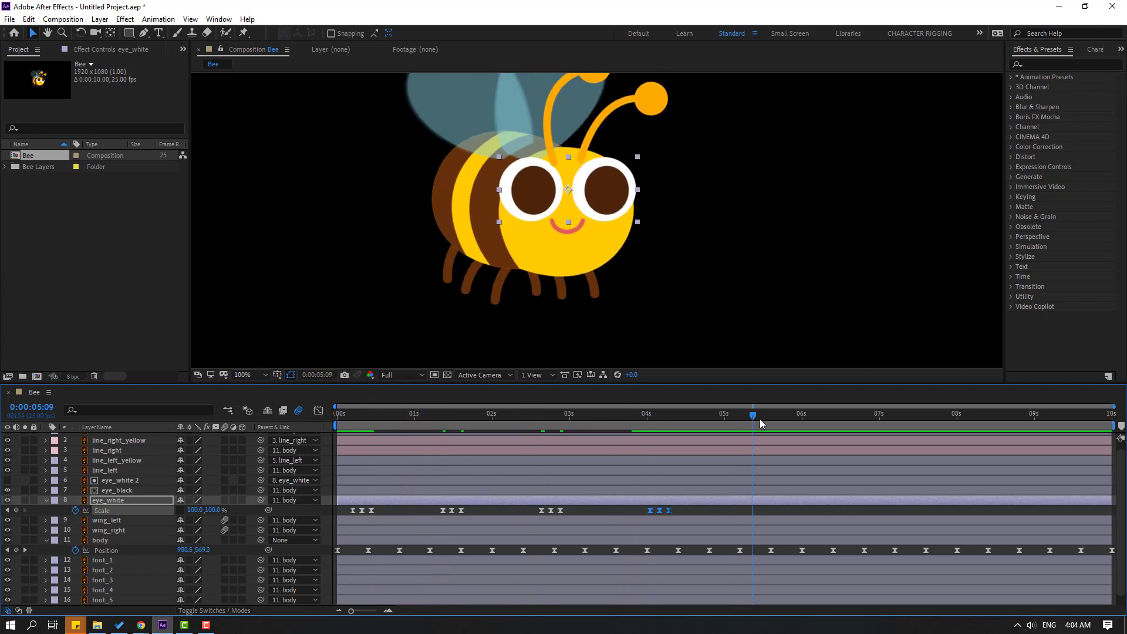
key(ctrl+v)
click(879, 418)
key(ctrl+v)
click(1019, 428)
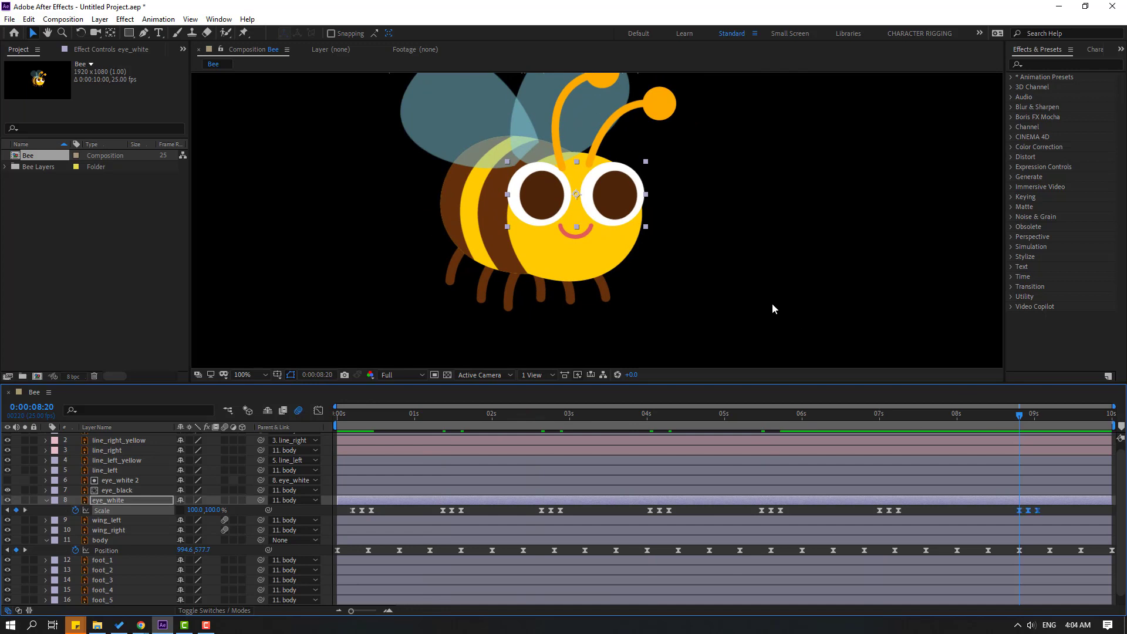
key(comma)
key(space)
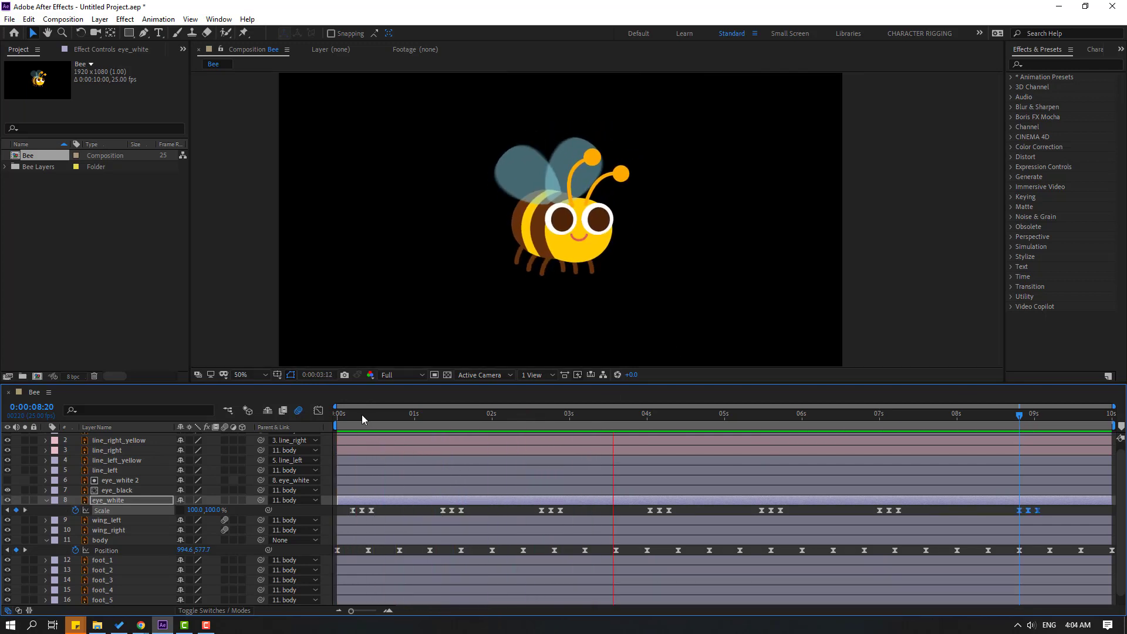
Start a Position keyframe on the eye_black layer at 0:00:00:01 with the pupils centred.
click(346, 414)
click(128, 490)
scroll(591, 232, up, 2)
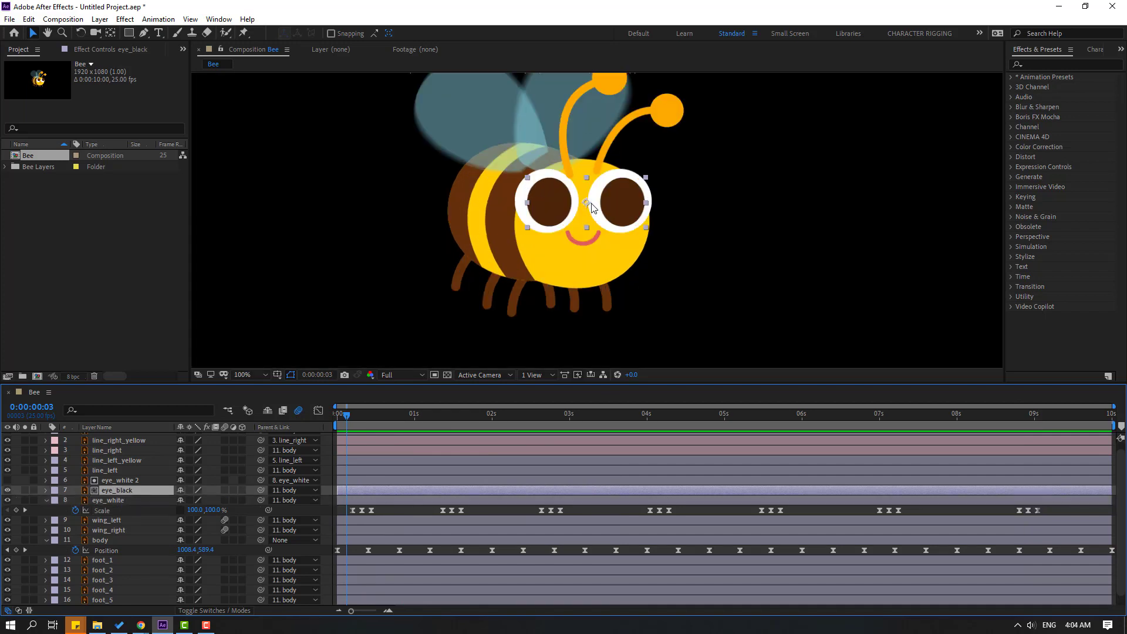
drag(347, 416, 340, 417)
key(p)
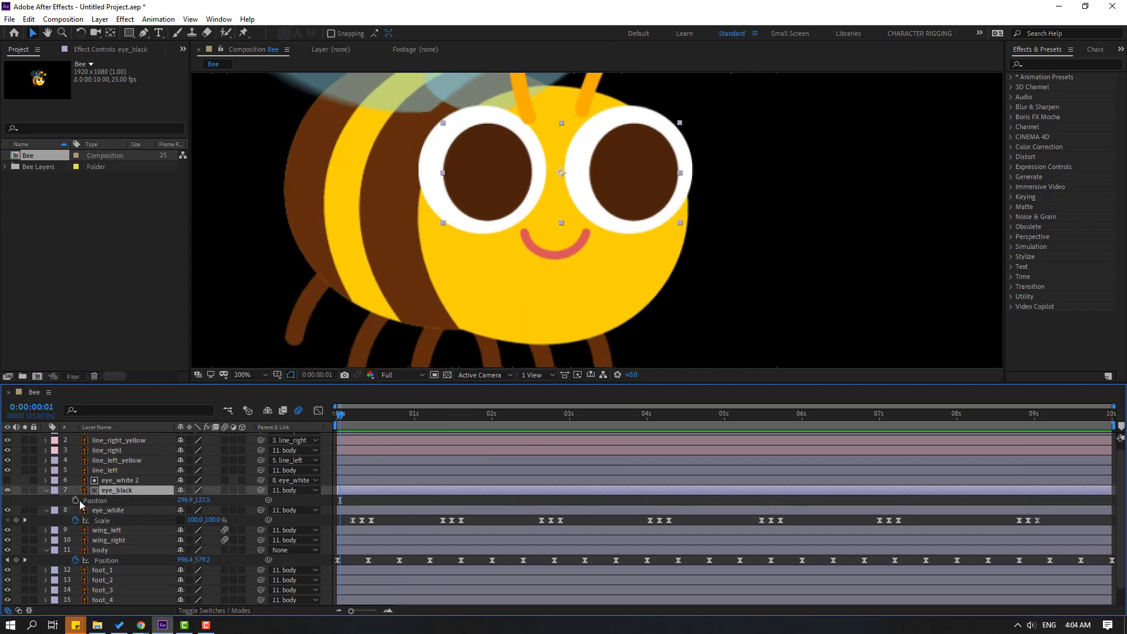
click(75, 500)
scroll(593, 214, up, 1)
scroll(572, 222, down, 1)
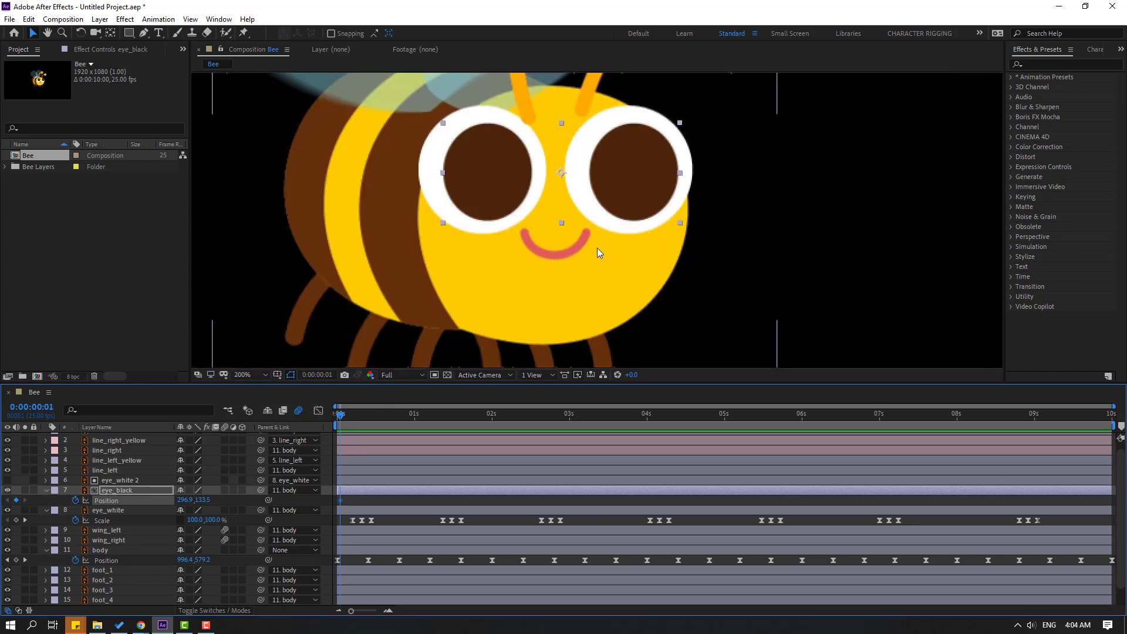
Move the pupils to 311.9, 142.5 at 0:00:00:03, shift both Position keyframes into the first blink, and preview.
key(Page_Down)
key(Page_Down)
drag(496, 196, 516, 206)
mouse_move(356, 505)
mouse_down()
mouse_move(337, 499)
mouse_move(367, 501)
mouse_up()
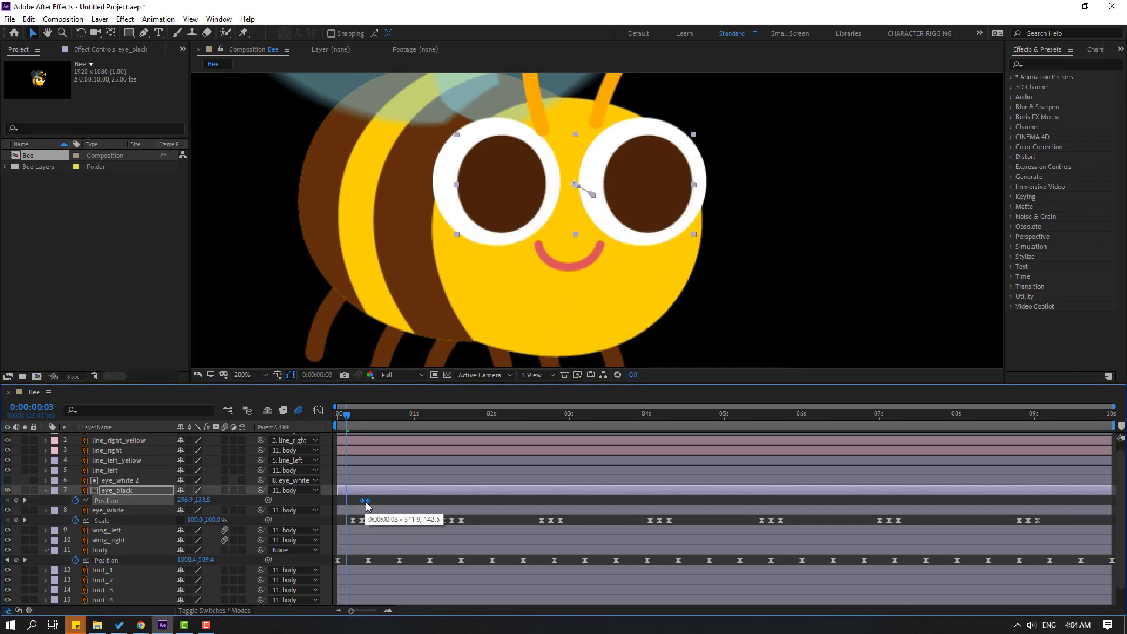
scroll(587, 312, down, 1)
key(space)
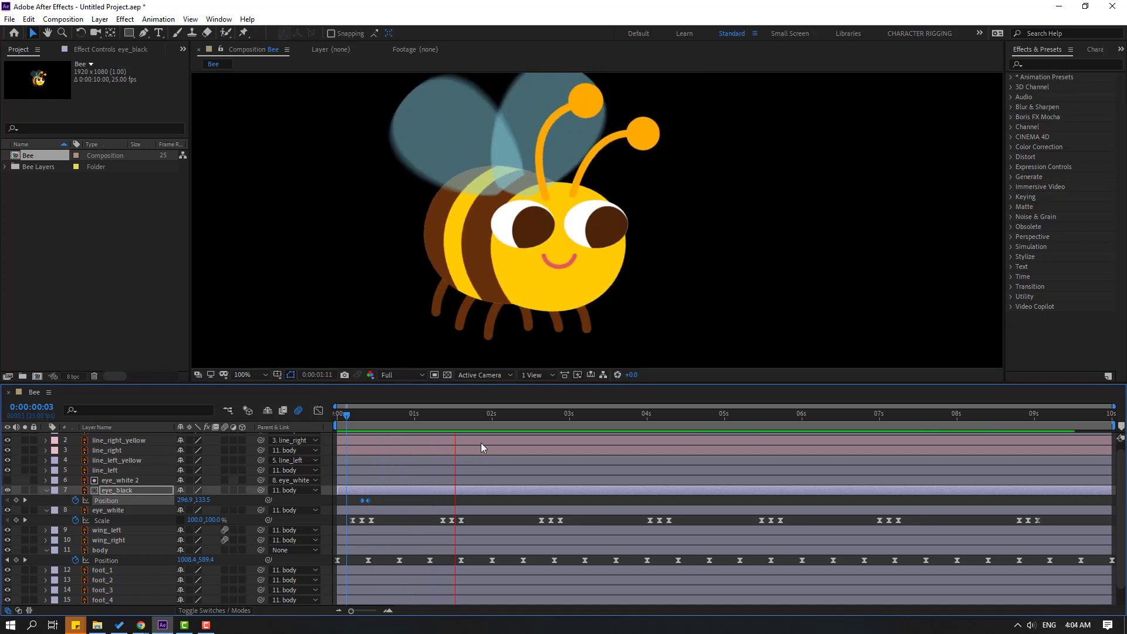
Hold the pupils at 0:00:01:02, move them up to 314.9, 123.0 at 0:00:01:04, and shift both keyframes into the second blink.
click(412, 414)
drag(418, 414, 421, 414)
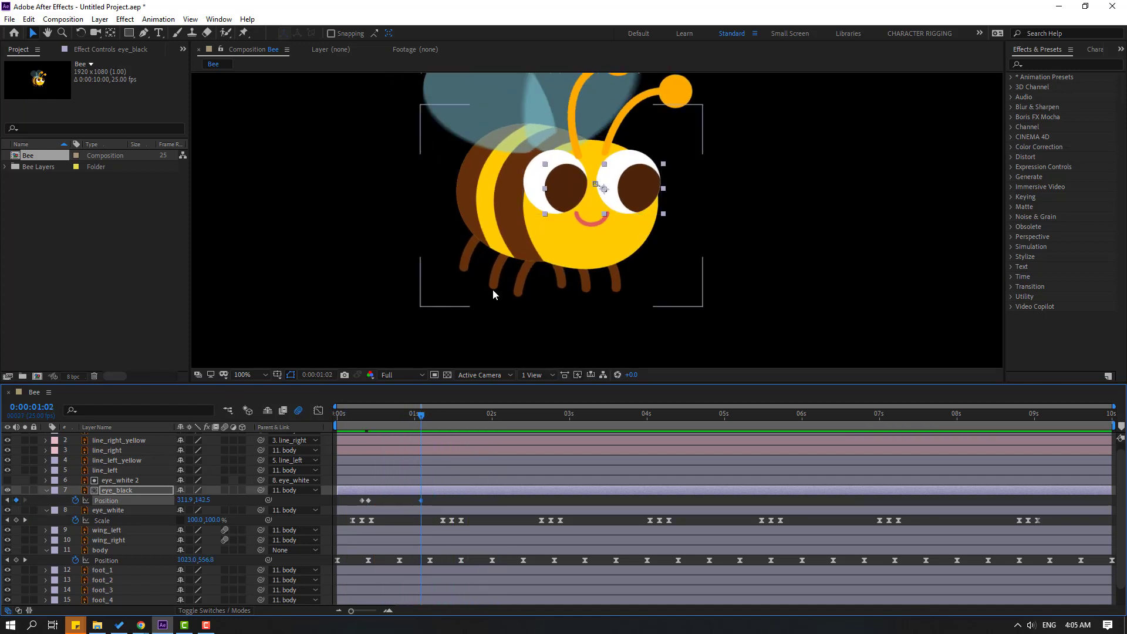
key(Page_Down)
key(Page_Down)
scroll(576, 226, up, 1)
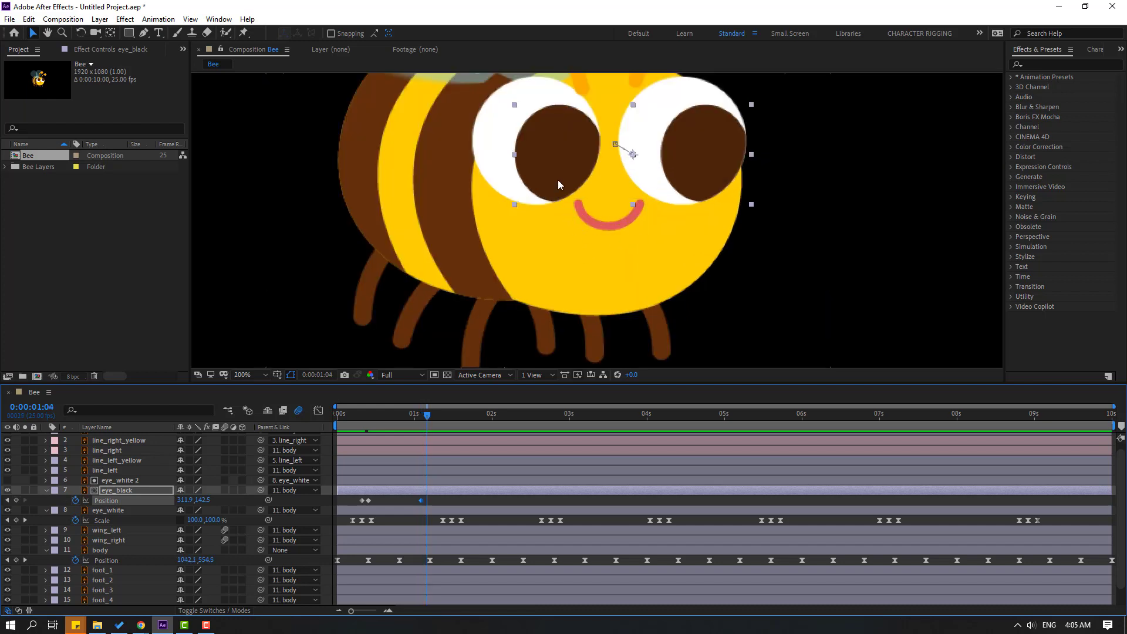
drag(558, 184, 562, 161)
mouse_move(434, 498)
mouse_down()
mouse_move(419, 503)
mouse_move(453, 502)
mouse_up()
scroll(605, 279, down, 2)
key(space)
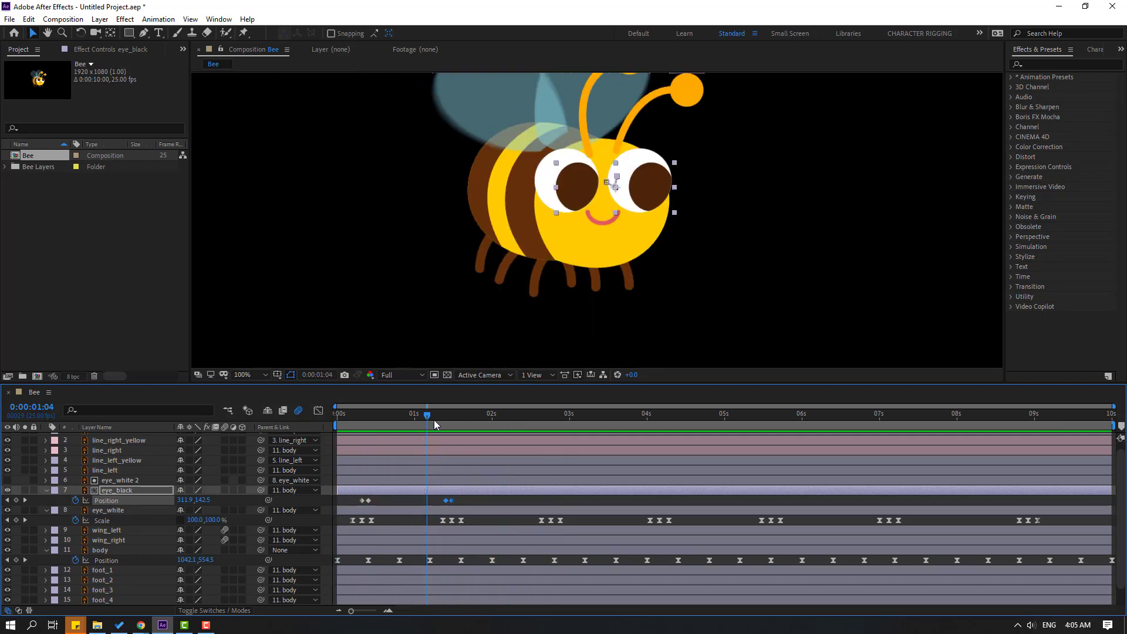
key(space)
Hold the pupils at 0:00:01:18, move them to 309.9, 133.5 at 0:00:01:20, and shift both keyframes to about 2 seconds.
drag(452, 414, 471, 414)
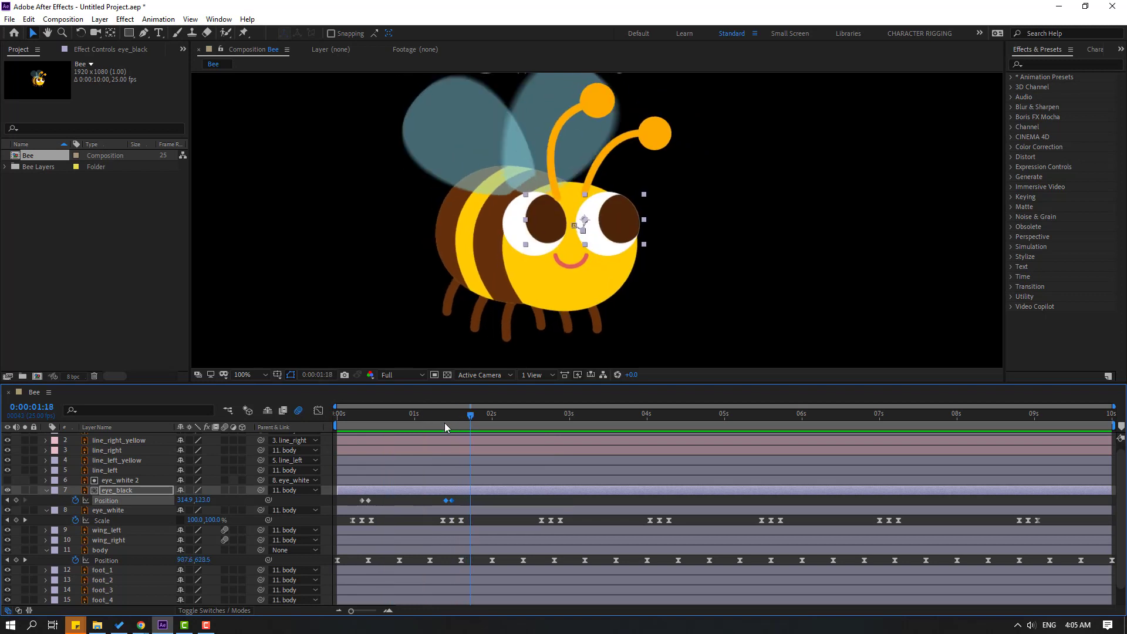
click(16, 500)
key(period)
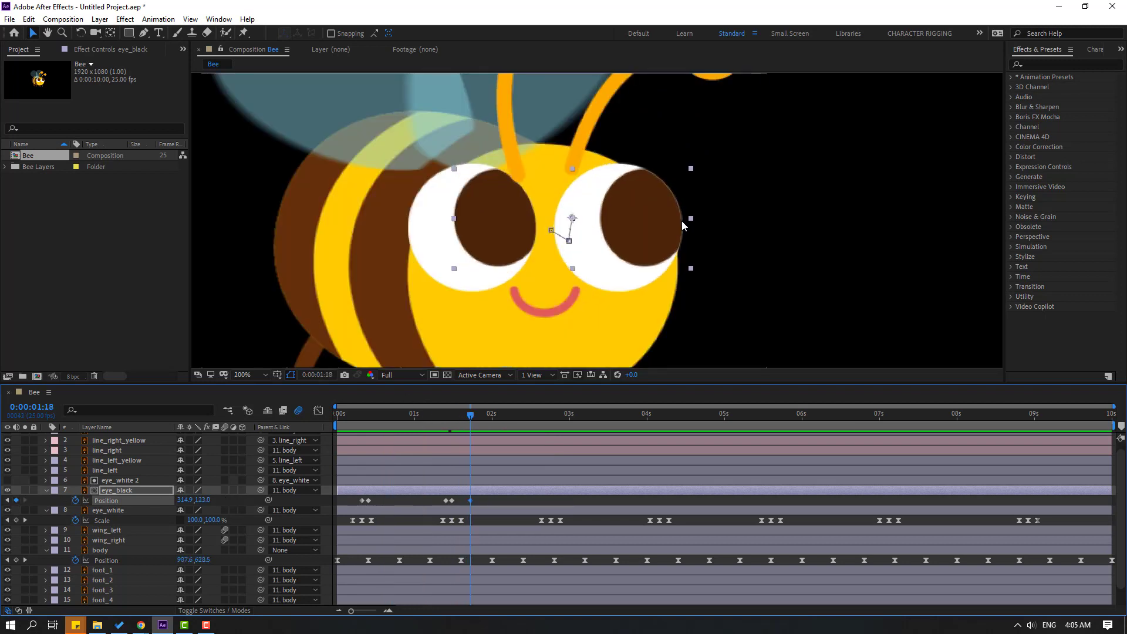
key(Page_Down)
key(Page_Down)
drag(653, 231, 647, 243)
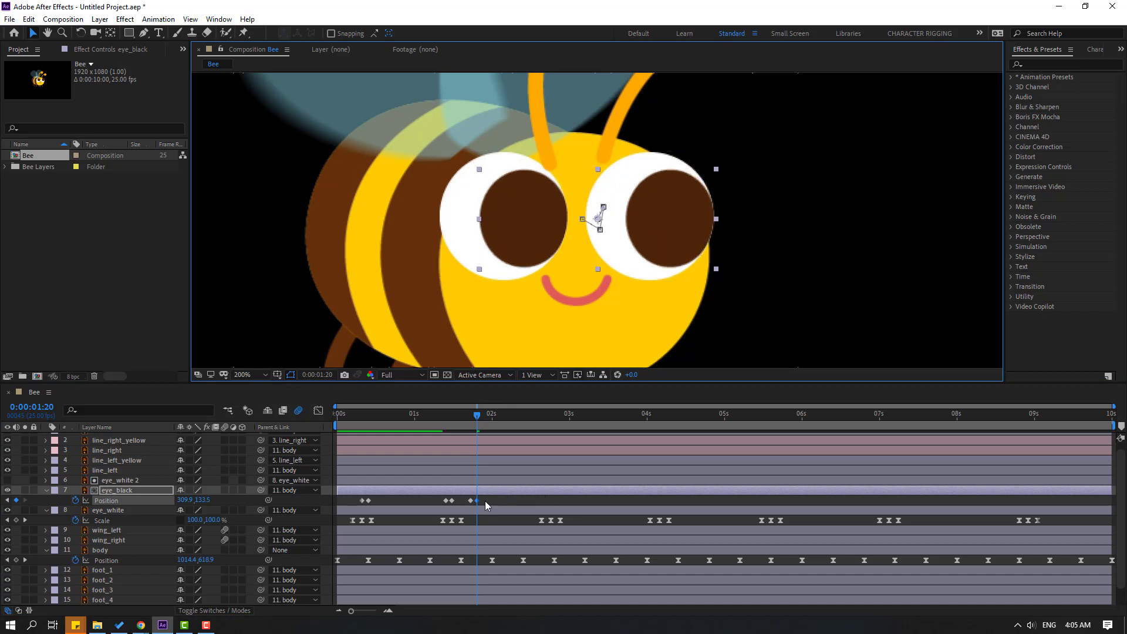
drag(477, 501, 498, 504)
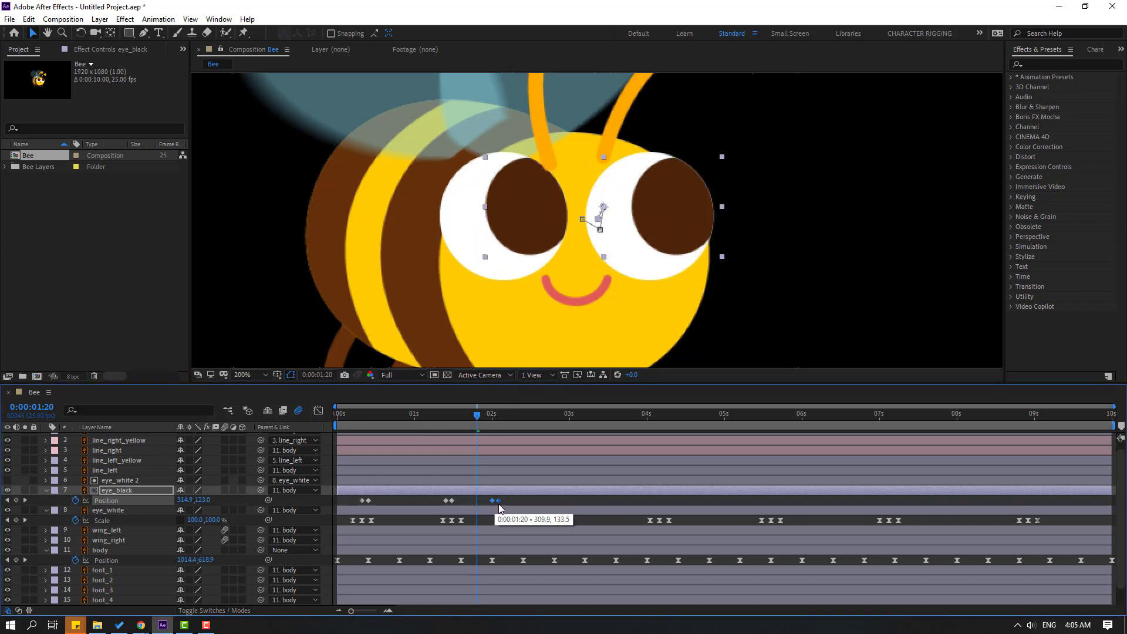
Hold the pupils at 0:00:02:13, move them down and left at 0:00:02:15, shift both keyframes into the third blink, and preview.
mouse_move(537, 414)
mouse_down()
mouse_move(545, 415)
mouse_move(533, 418)
mouse_up()
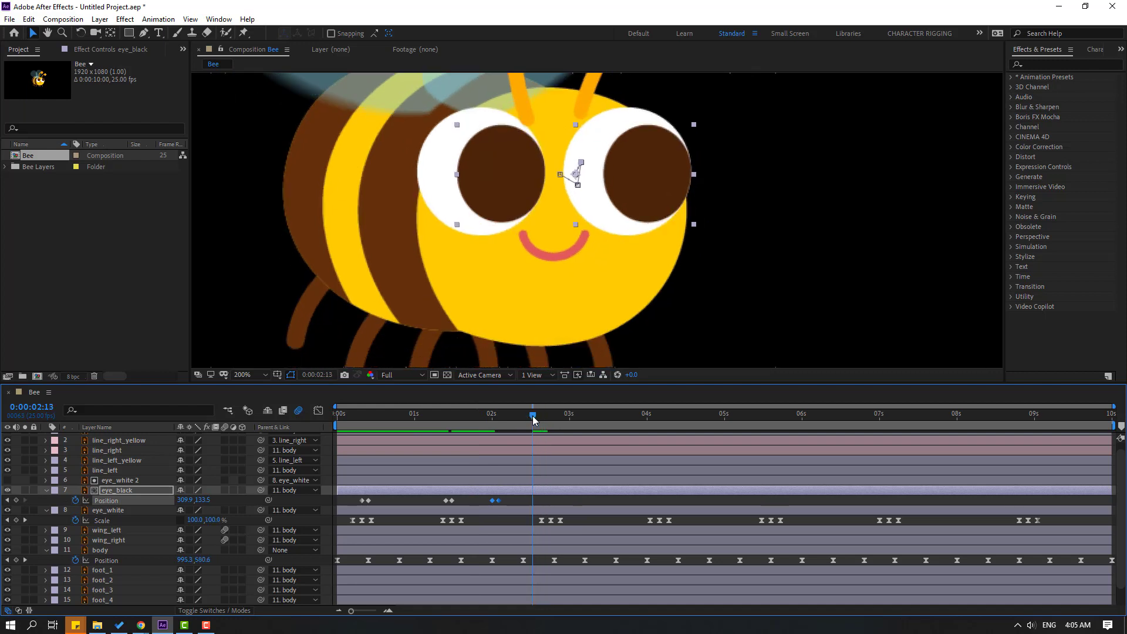
click(16, 501)
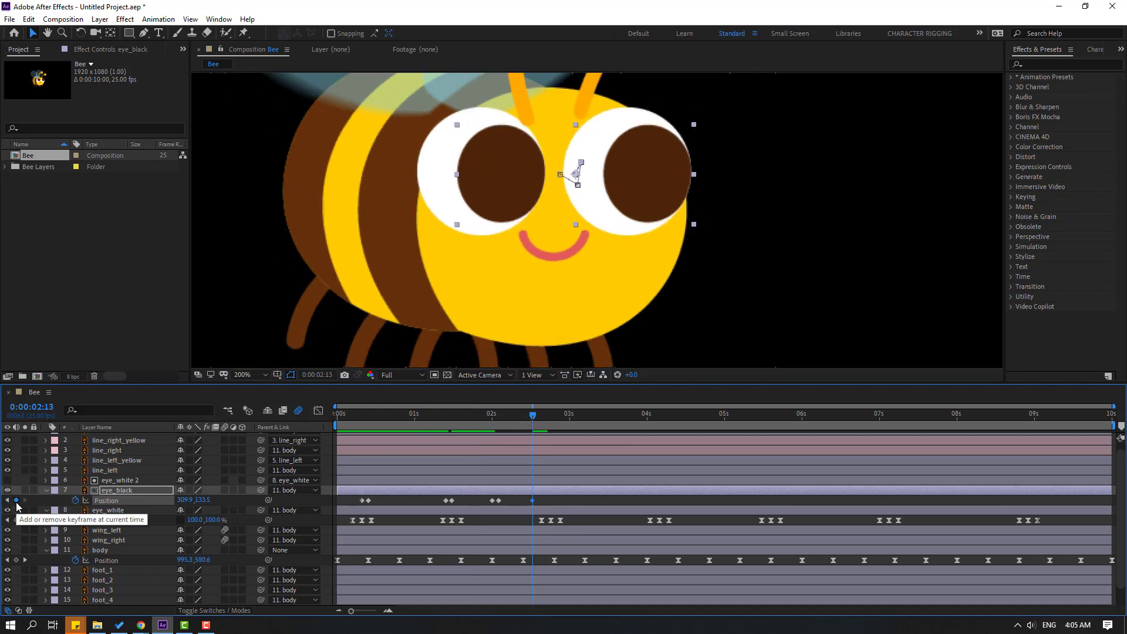
key(Page_Down)
key(Page_Down)
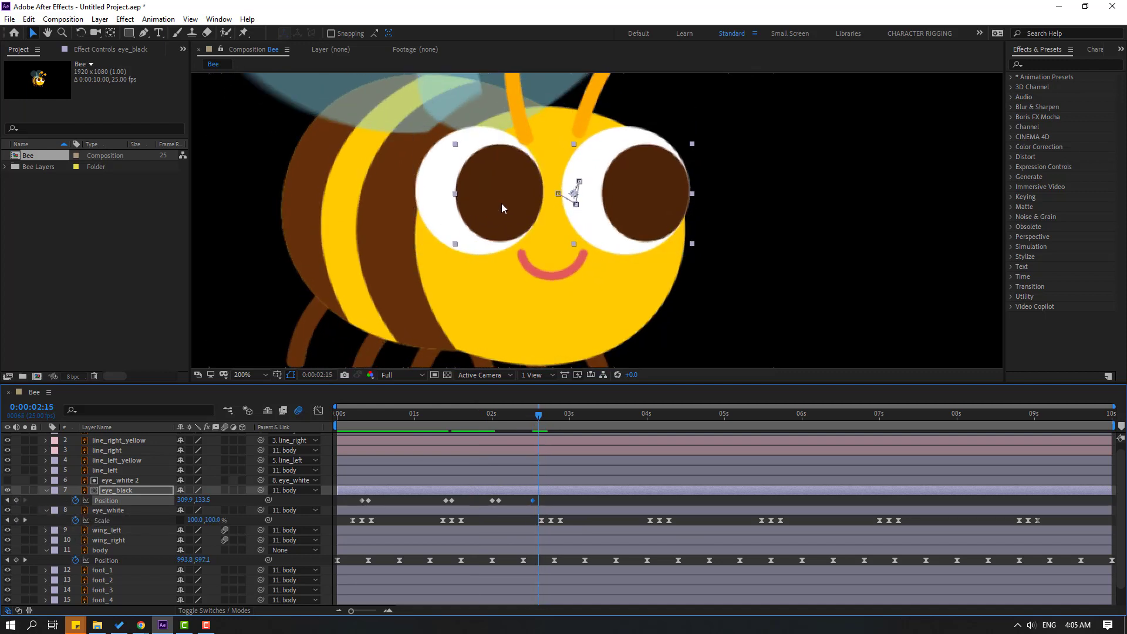
drag(502, 203, 477, 235)
mouse_move(545, 504)
mouse_down()
mouse_move(530, 497)
mouse_move(548, 502)
mouse_up()
key(space)
key(comma)
key(comma)
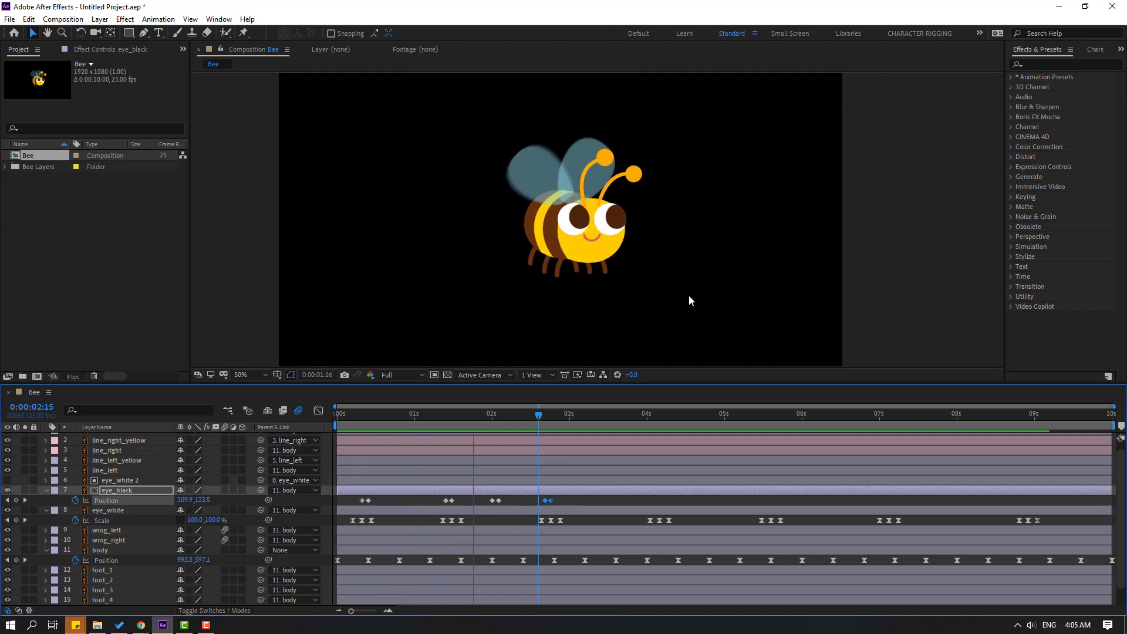
key(space)
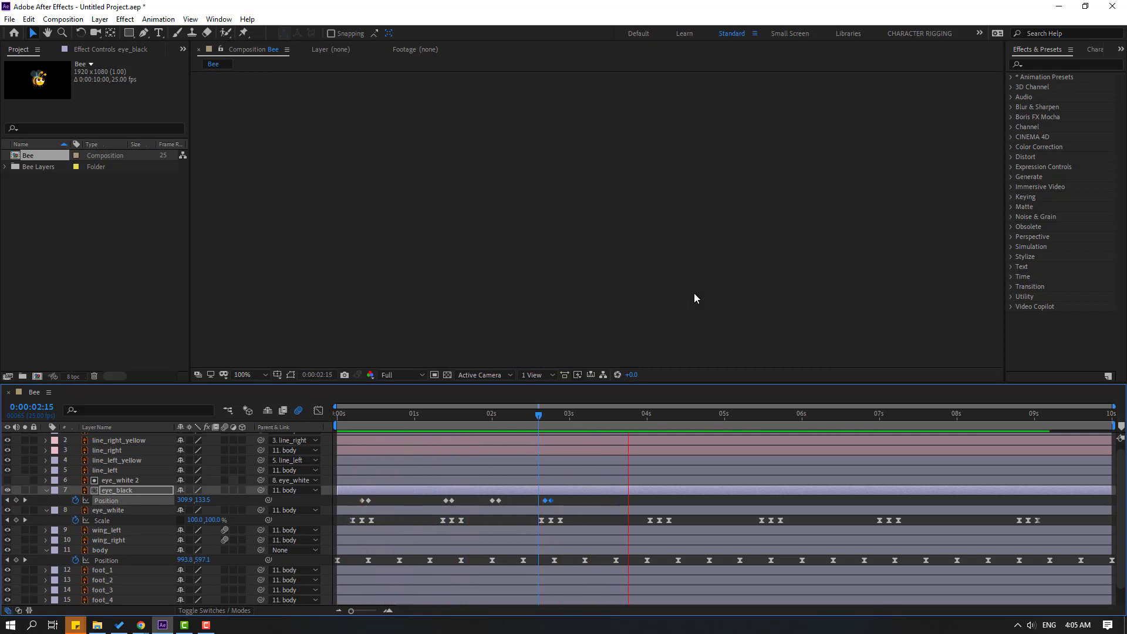
Apply Easy Ease to all of eye_black's Position keyframes.
key(period)
drag(573, 506, 363, 501)
right_click(361, 502)
mouse_move(375, 497)
click(522, 531)
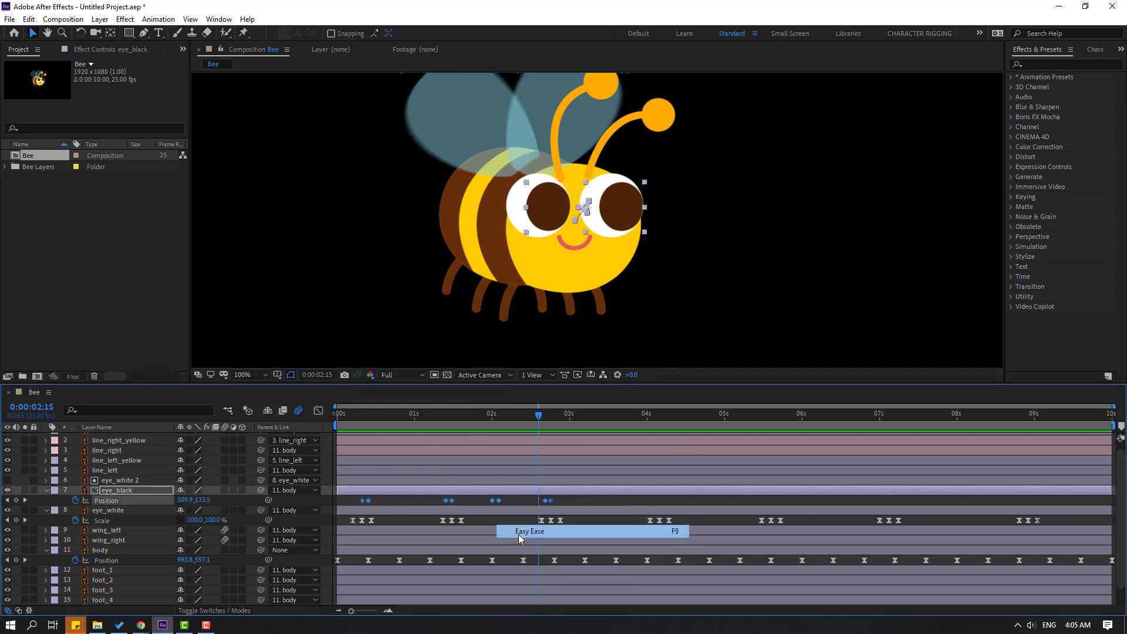
Copy all of eye_black's Position keyframes and paste them after the existing ones, starting at about 3.7 seconds.
click(600, 506)
drag(600, 505, 354, 504)
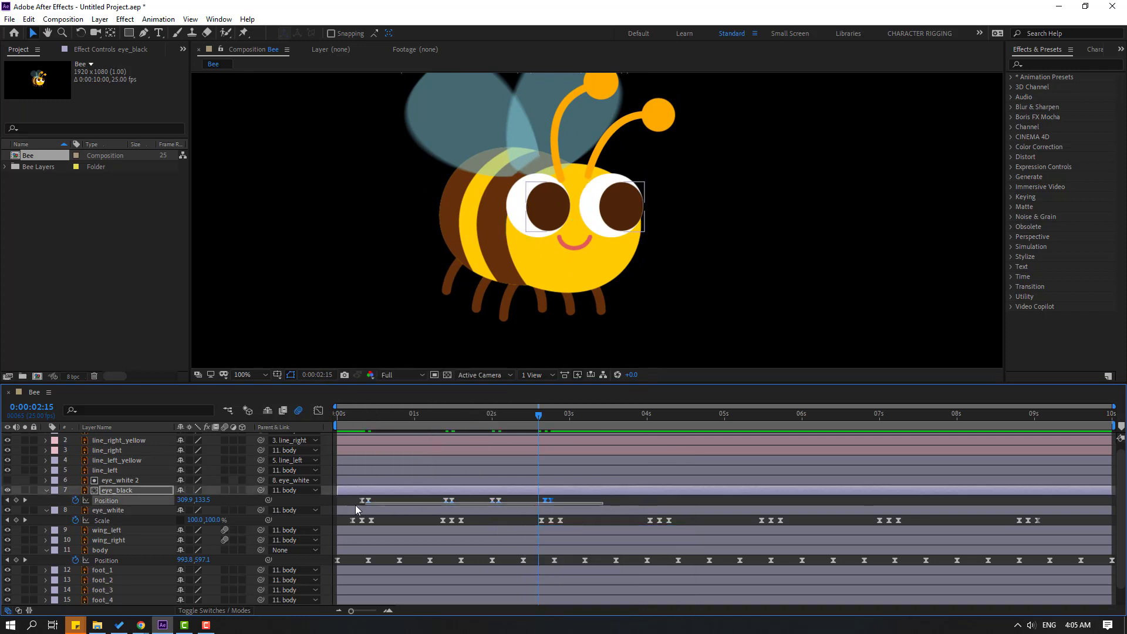
drag(574, 414, 712, 420)
key(ctrl+c)
key(ctrl+v)
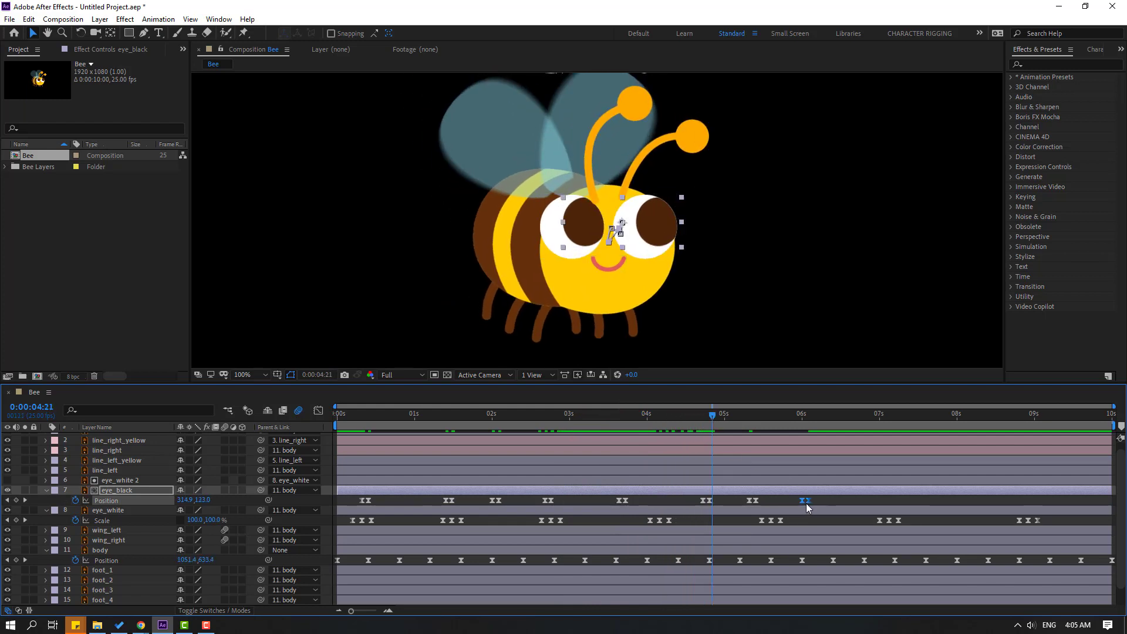
Shift the last three pasted pupil keyframe pairs into the blinks at about 4.2, 5.6, and 7.1 seconds, and preview.
drag(806, 500, 877, 500)
drag(1008, 504, 897, 505)
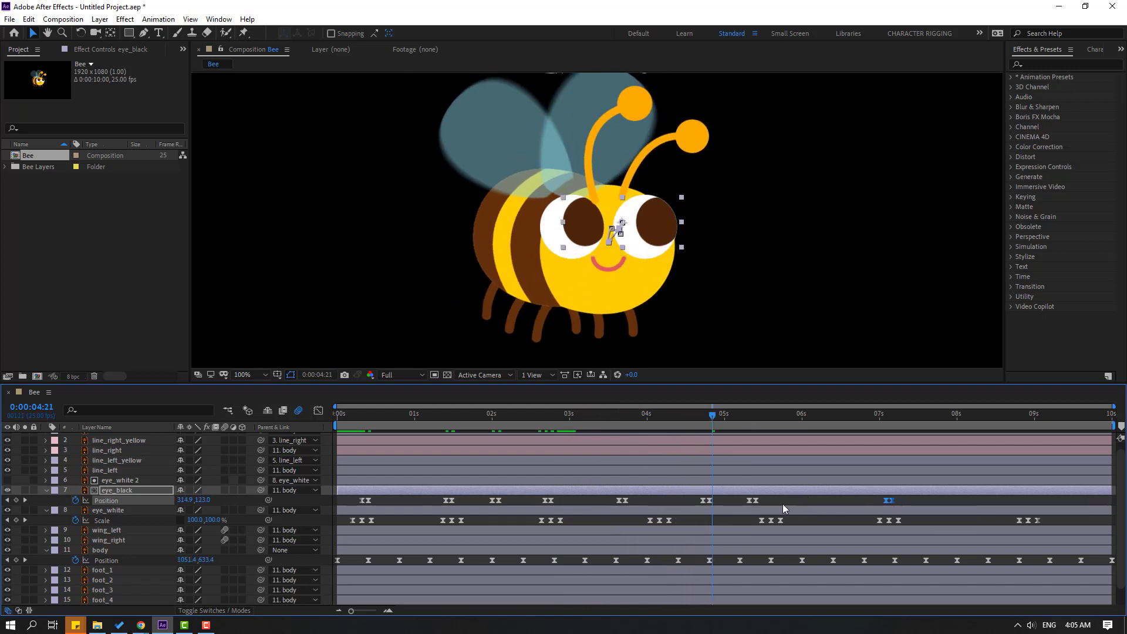
click(753, 501)
drag(754, 502, 664, 506)
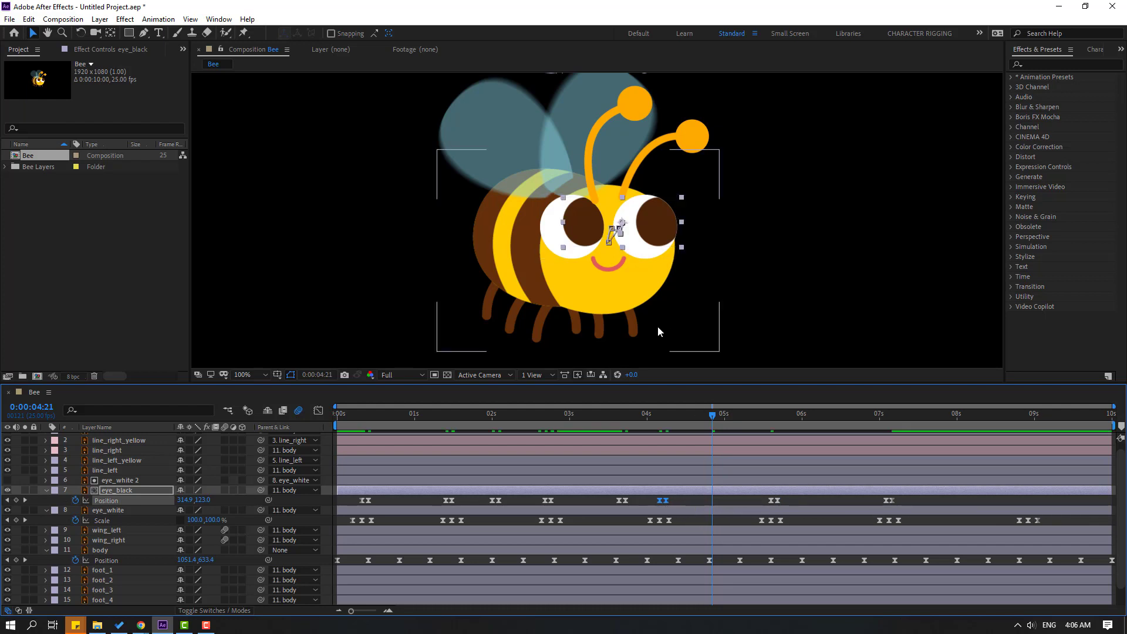
key(space)
scroll(632, 324, down, 2)
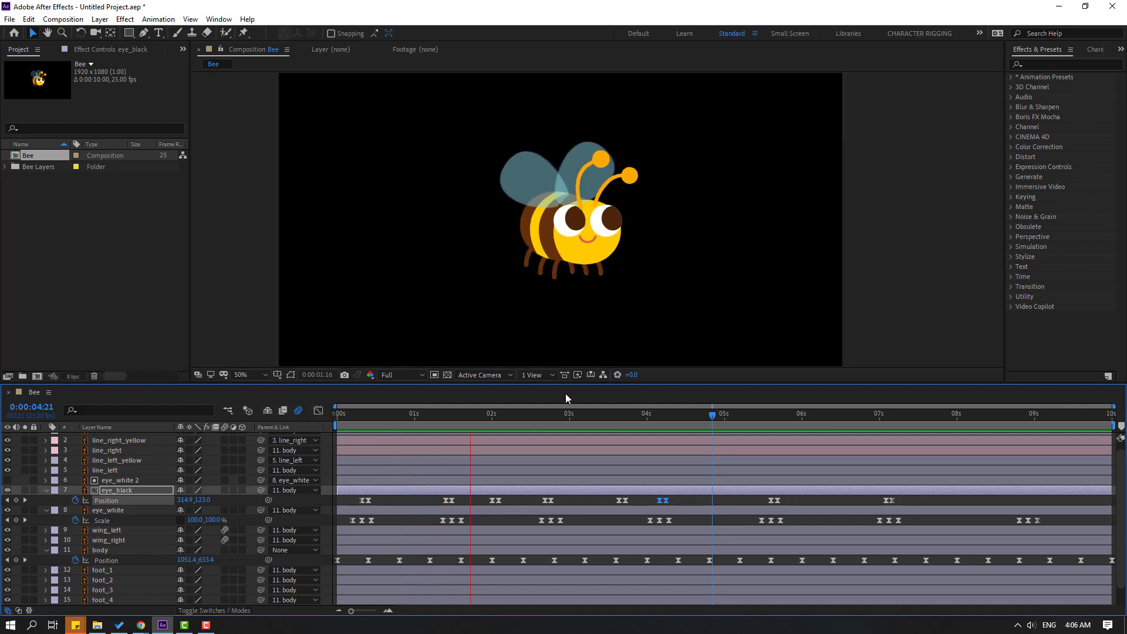
Add the expression wiggle(2,9) to the Rotation of line_left at the composition start and preview the antenna motion.
key(Home)
scroll(114, 510, up, 1)
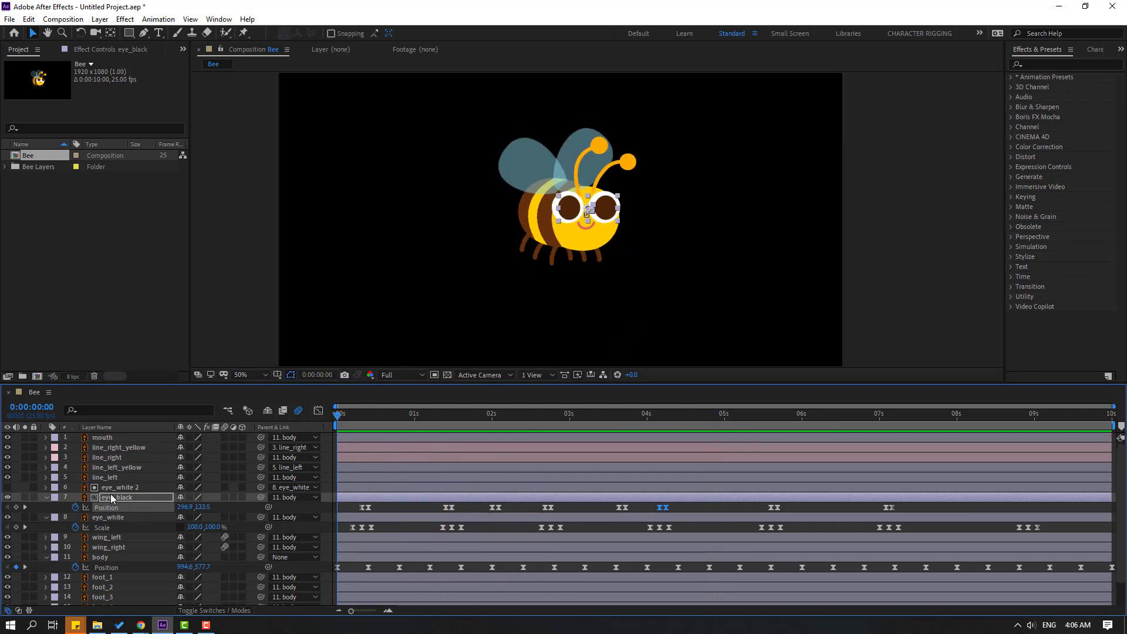
click(108, 478)
scroll(508, 315, up, 4)
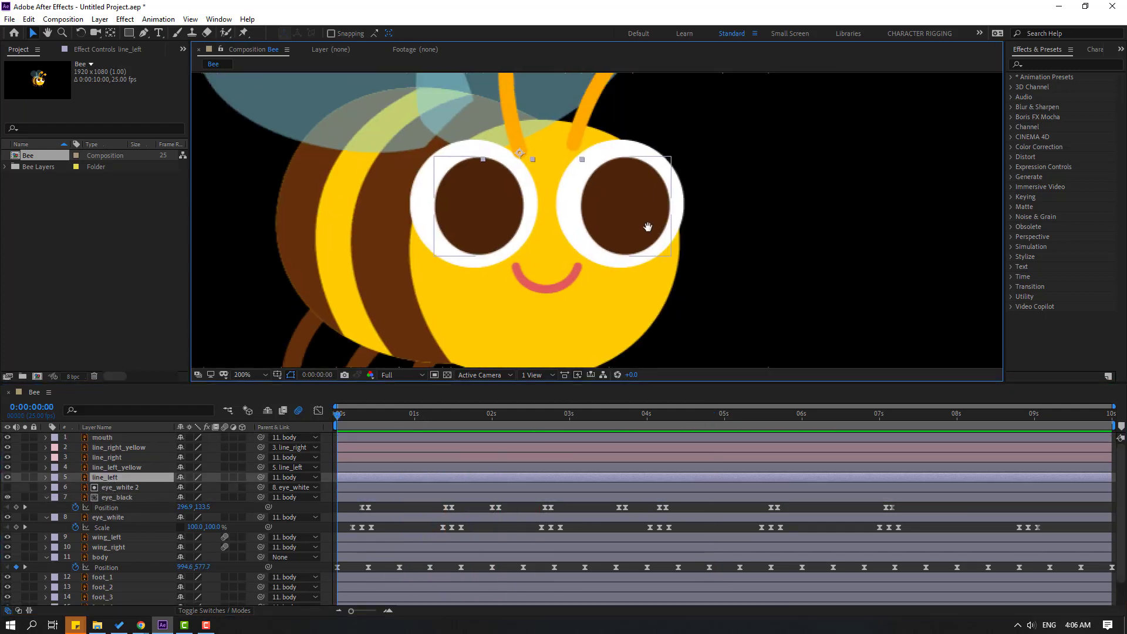
key(r)
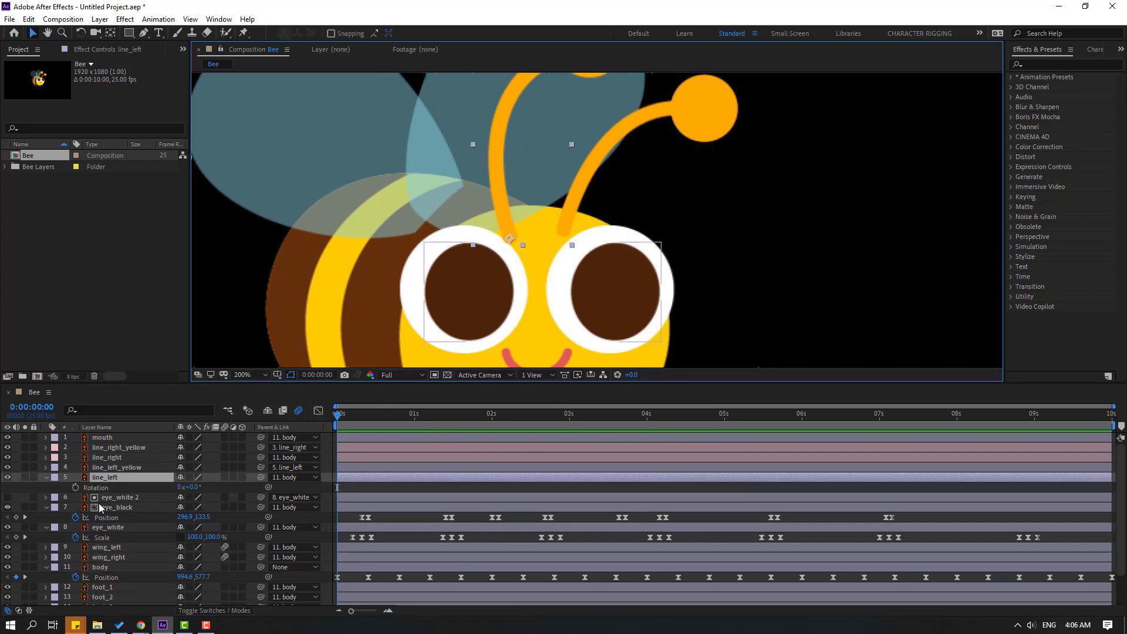
alt+click(75, 488)
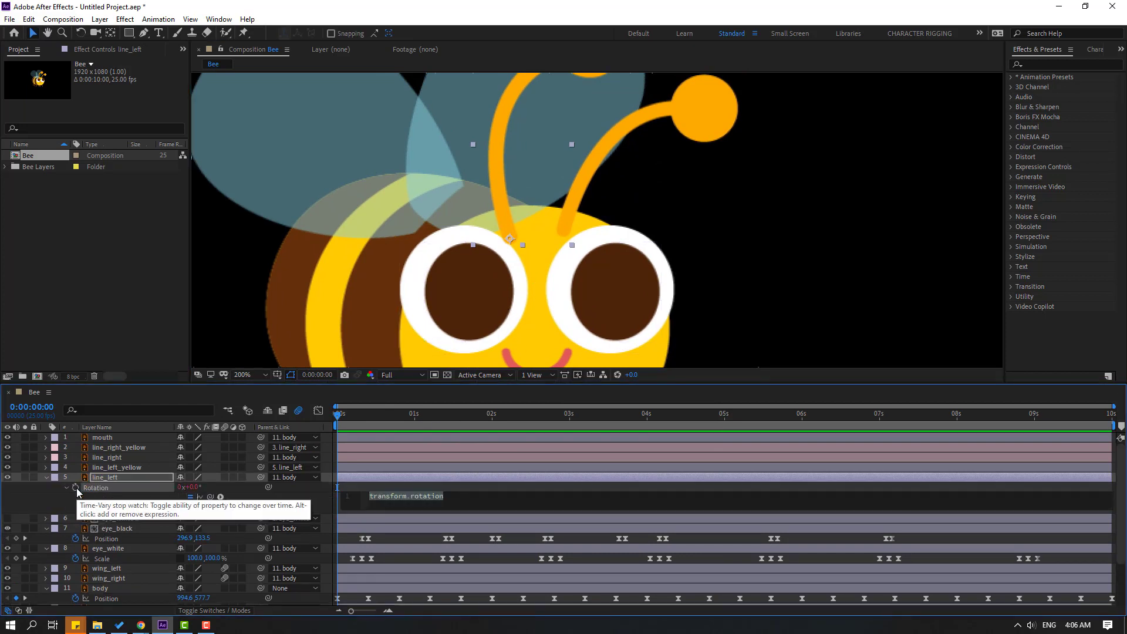
text(wiggle()
click(350, 487)
key(space)
scroll(469, 287, down, 2)
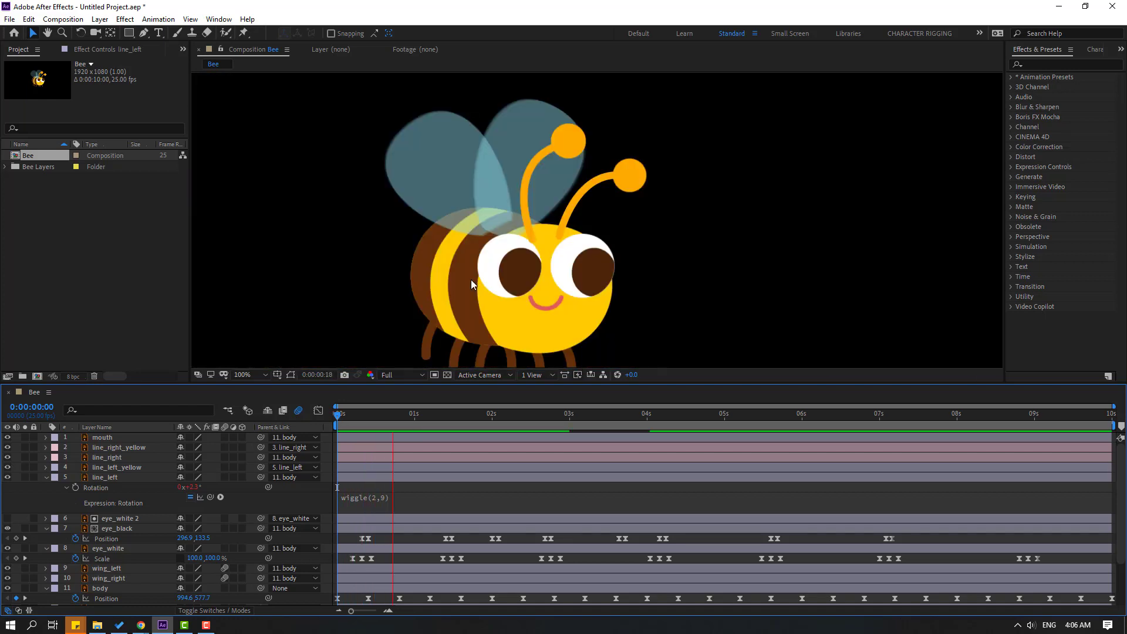
Change line_left's Rotation expression to wiggle(2,15) and preview the antenna motion.
click(420, 415)
click(378, 500)
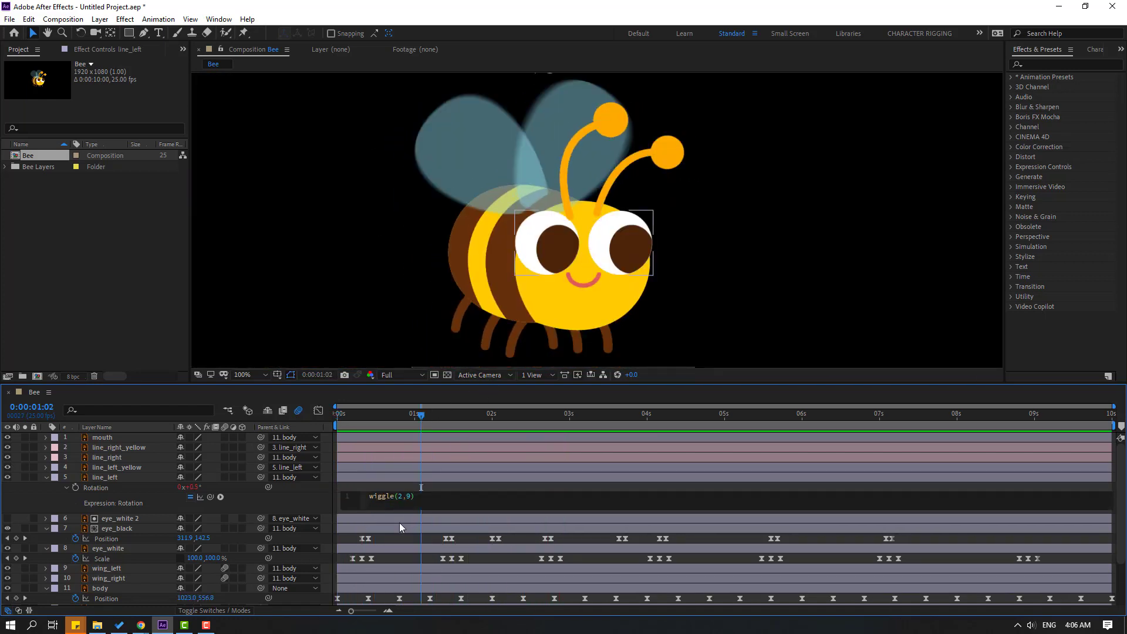
key(BackSpace)
text(15)
click(433, 488)
key(space)
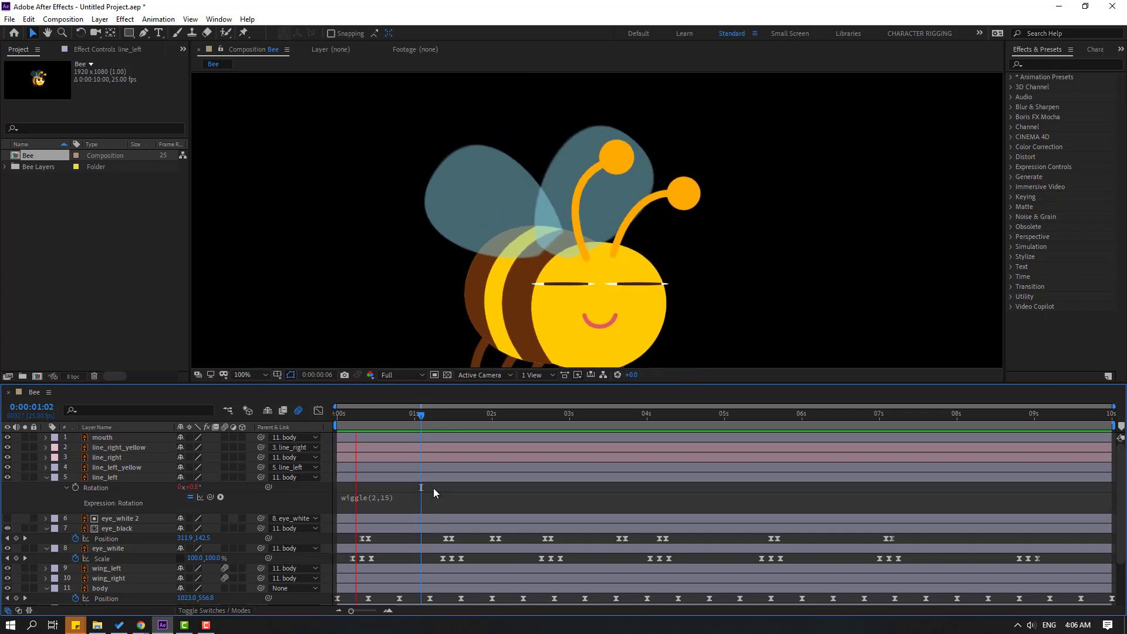
scroll(445, 319, down, 2)
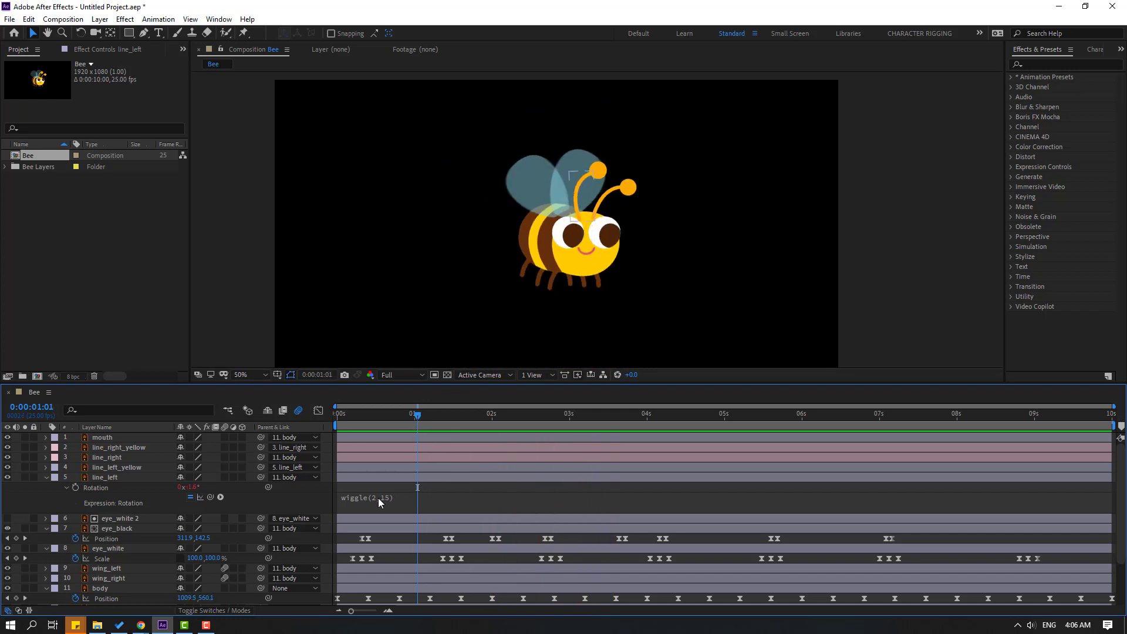
Raise the wiggle frequency in line_left's Rotation expression to 5, making it wiggle(5,15), and preview.
click(399, 498)
text(5)
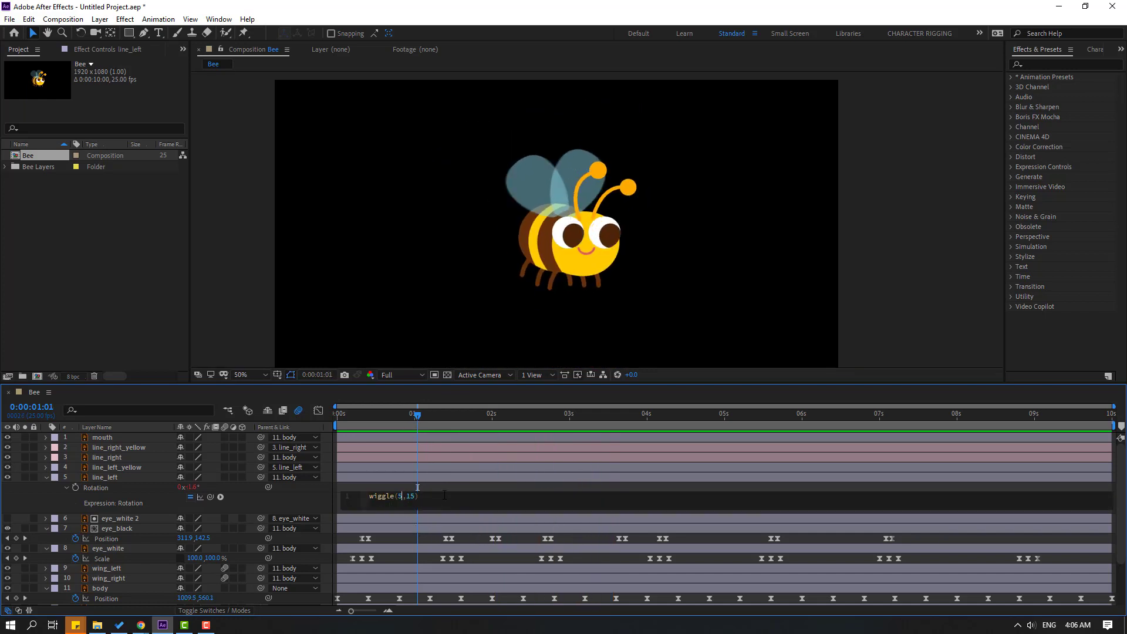
click(449, 483)
key(space)
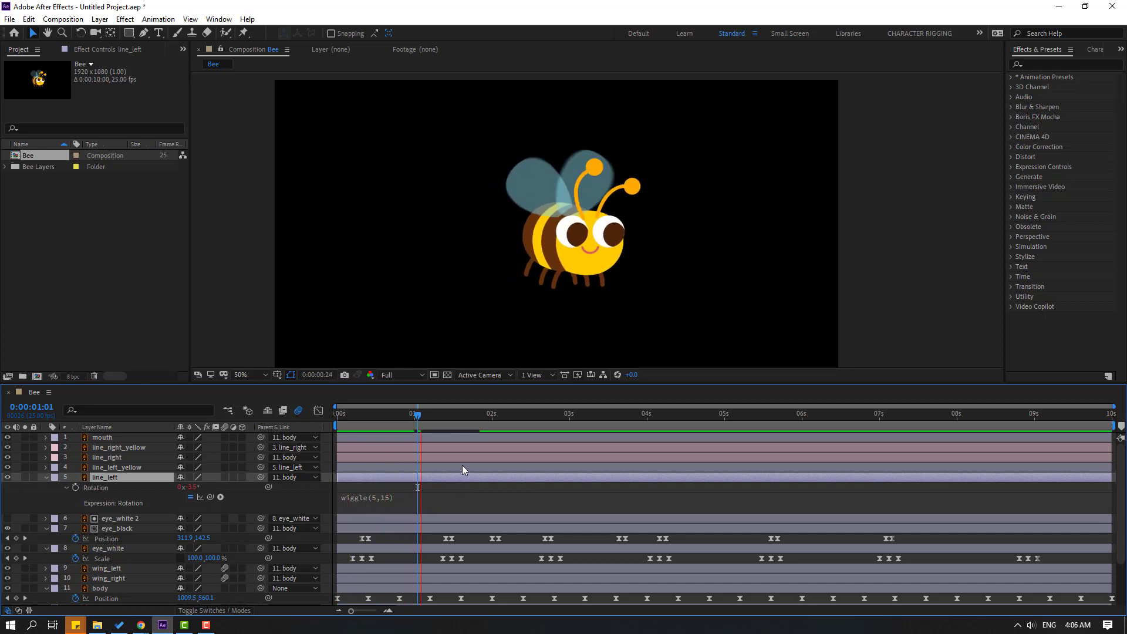
scroll(473, 288, down, 2)
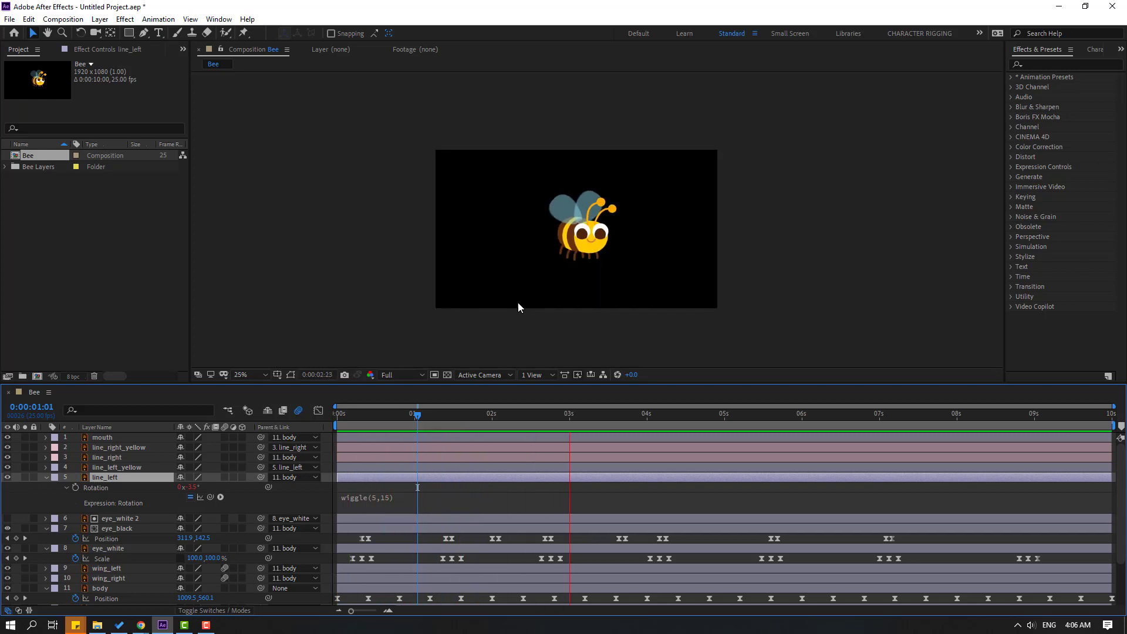
scroll(517, 301, up, 2)
Copy line_left's wiggle(5,15) Rotation expression and collapse the layer's properties.
click(395, 498)
key(ctrl+c)
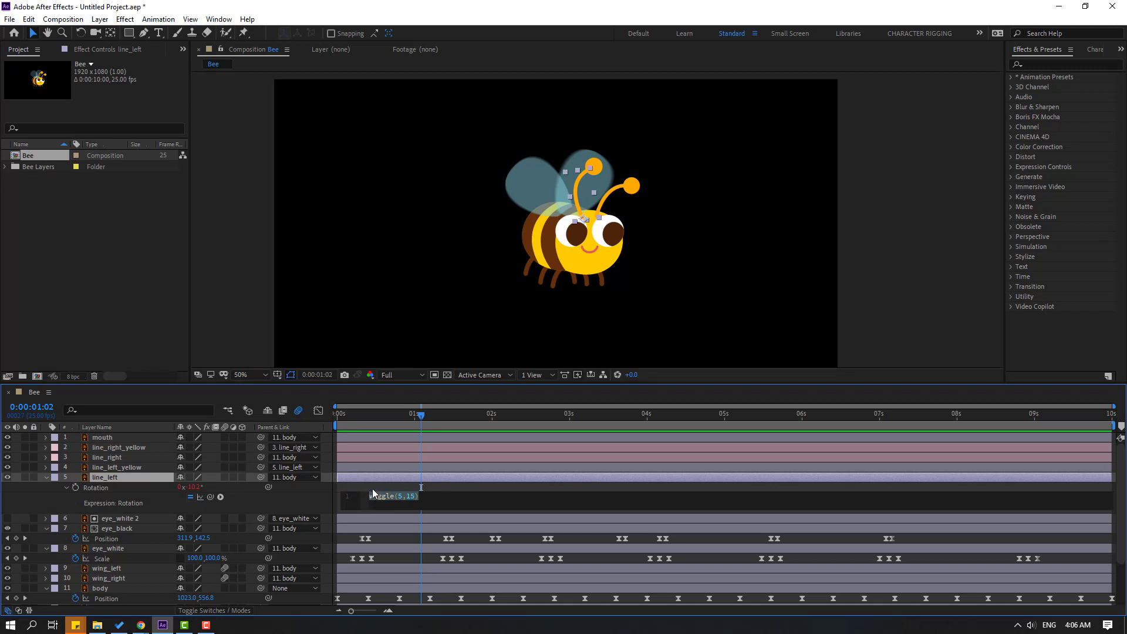
click(62, 486)
click(46, 477)
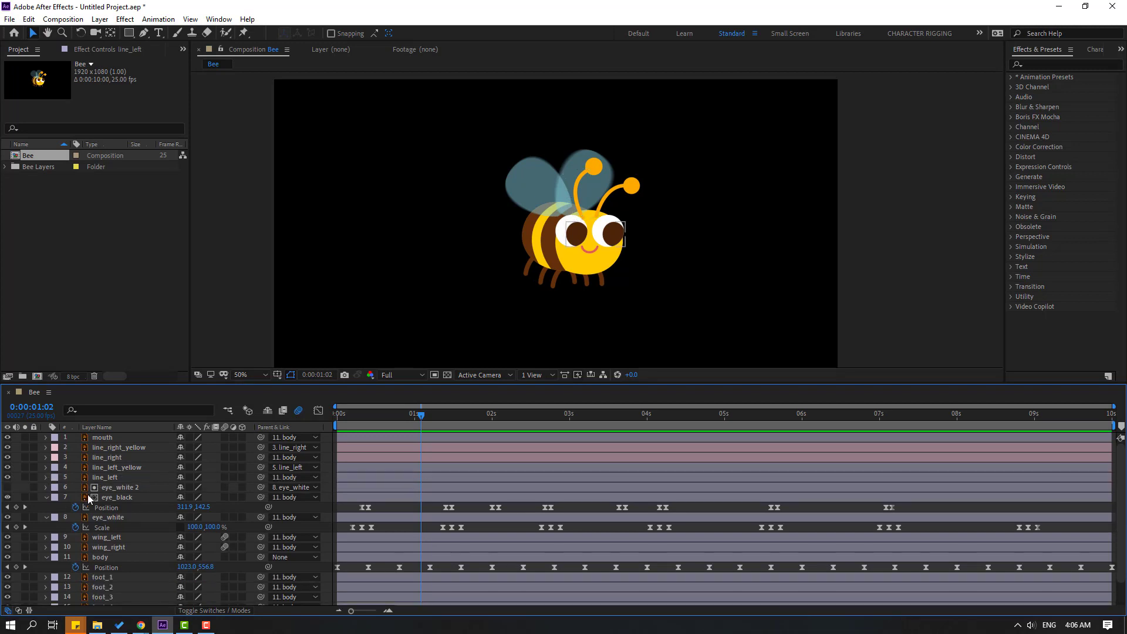
Paste the copied wiggle(5,15) expression onto the Rotation of line_right and preview both antennae.
click(111, 457)
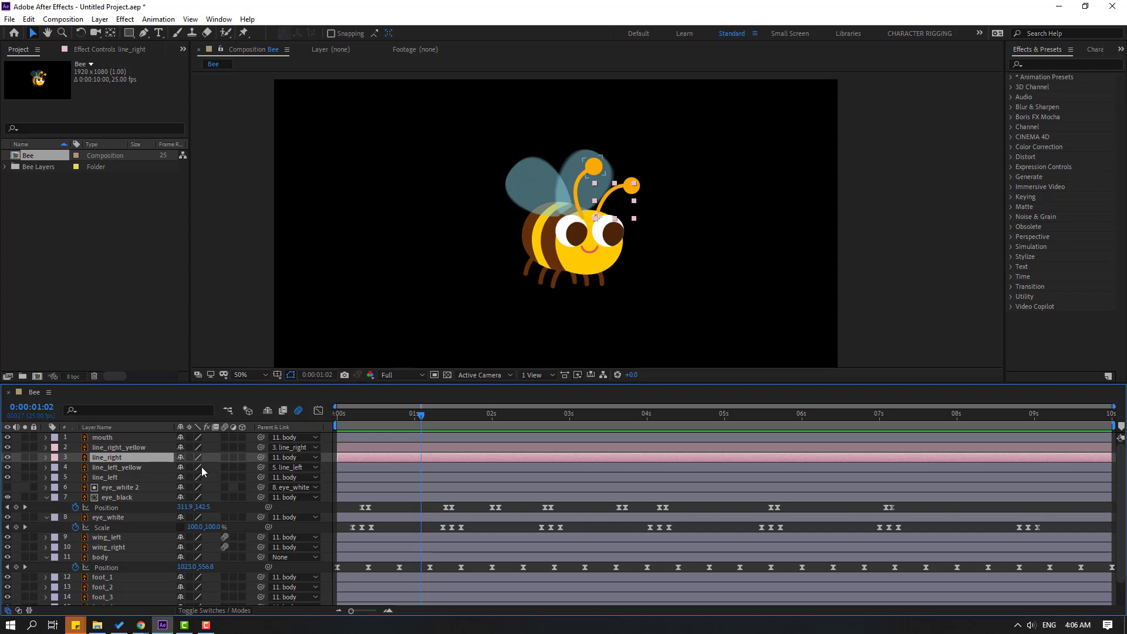
key(r)
drag(421, 416, 337, 414)
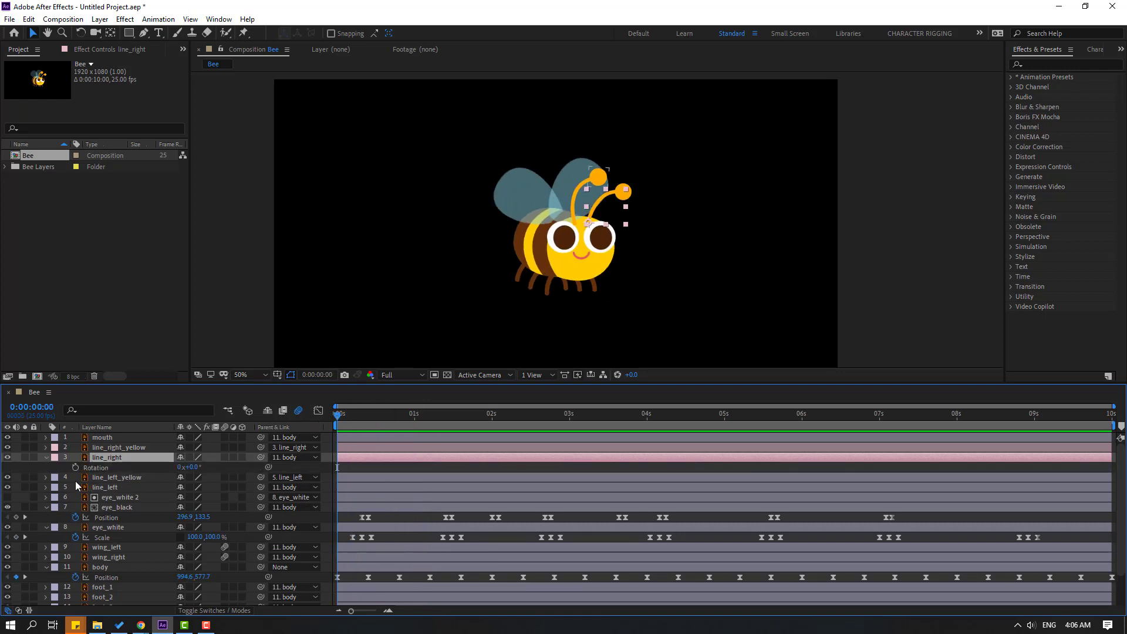
alt+click(75, 468)
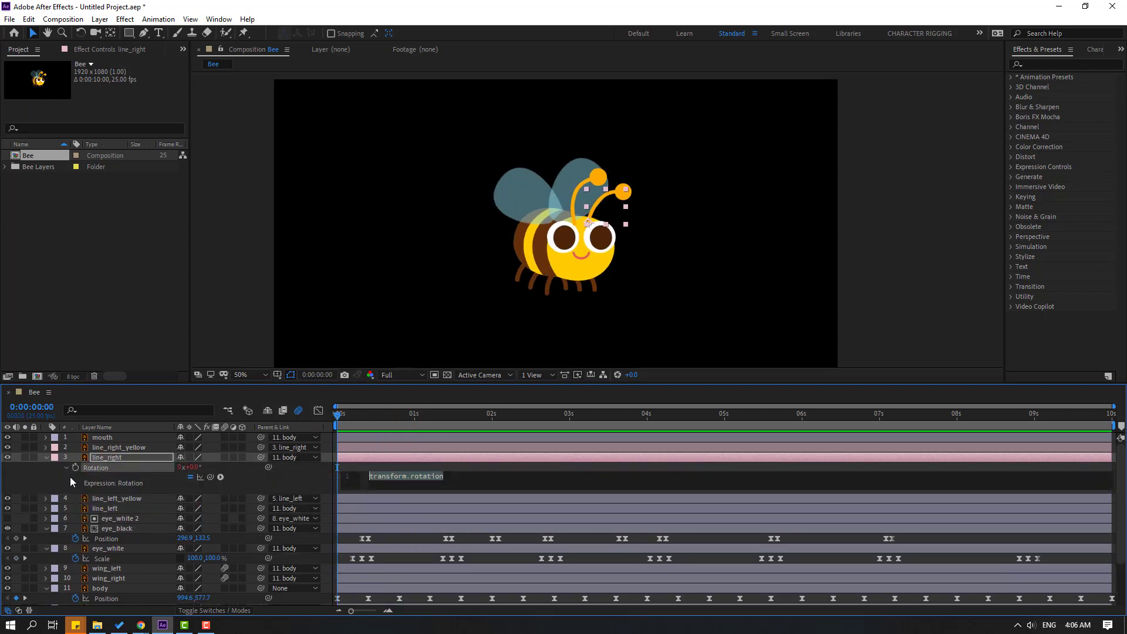
key(ctrl+v)
click(388, 469)
key(space)
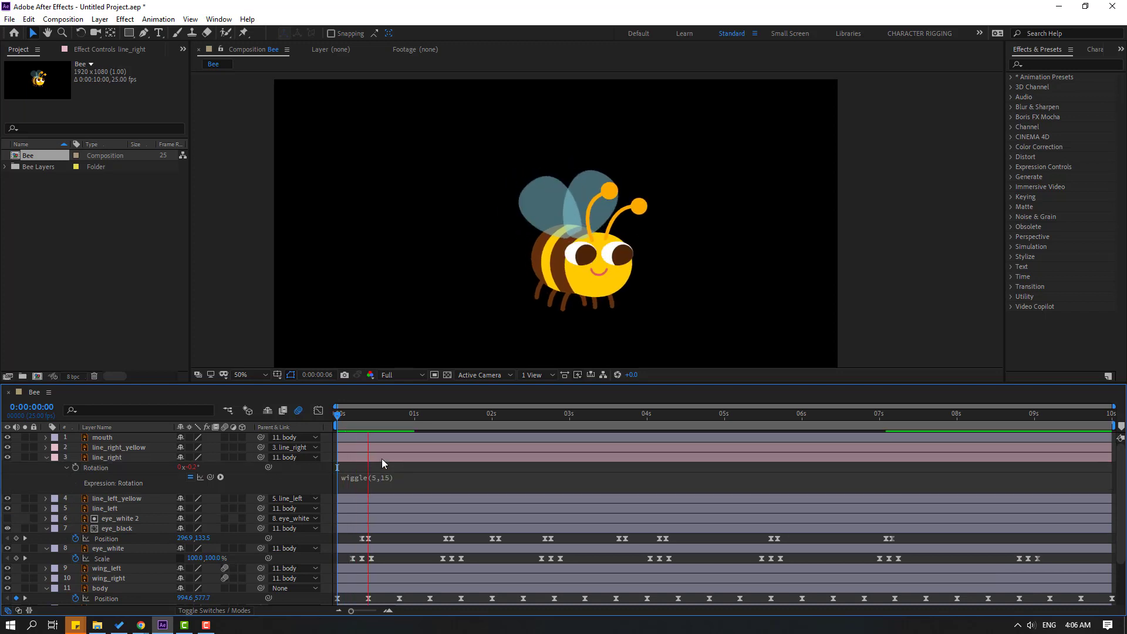
key(comma)
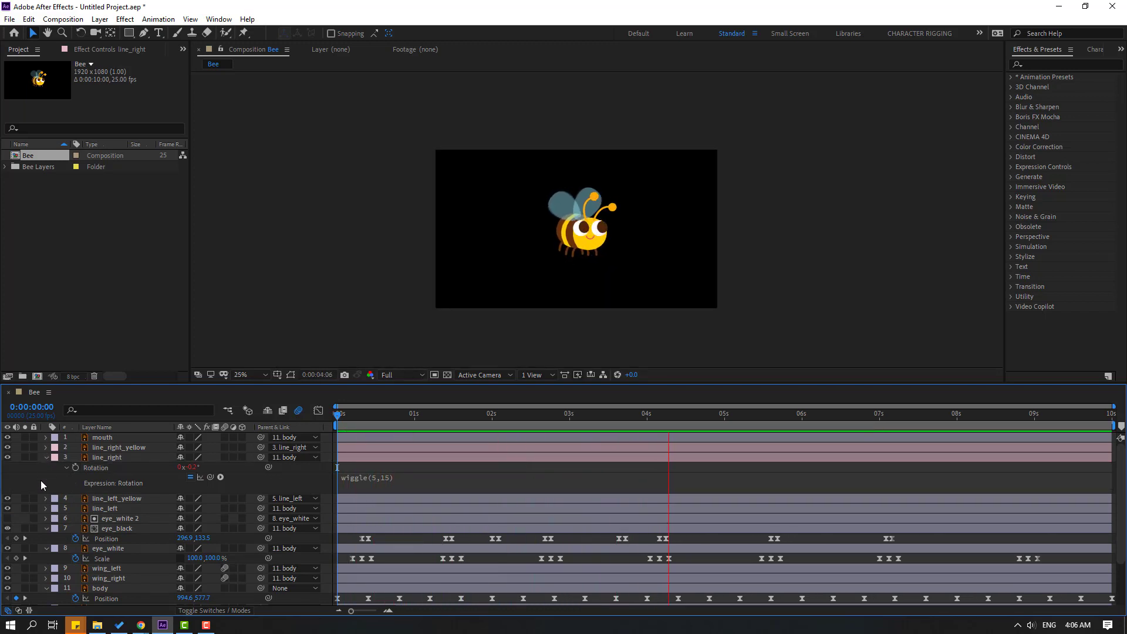
Collapse the revealed properties of the line_right, eye_white, eye_black, and body layers.
click(46, 458)
click(46, 517)
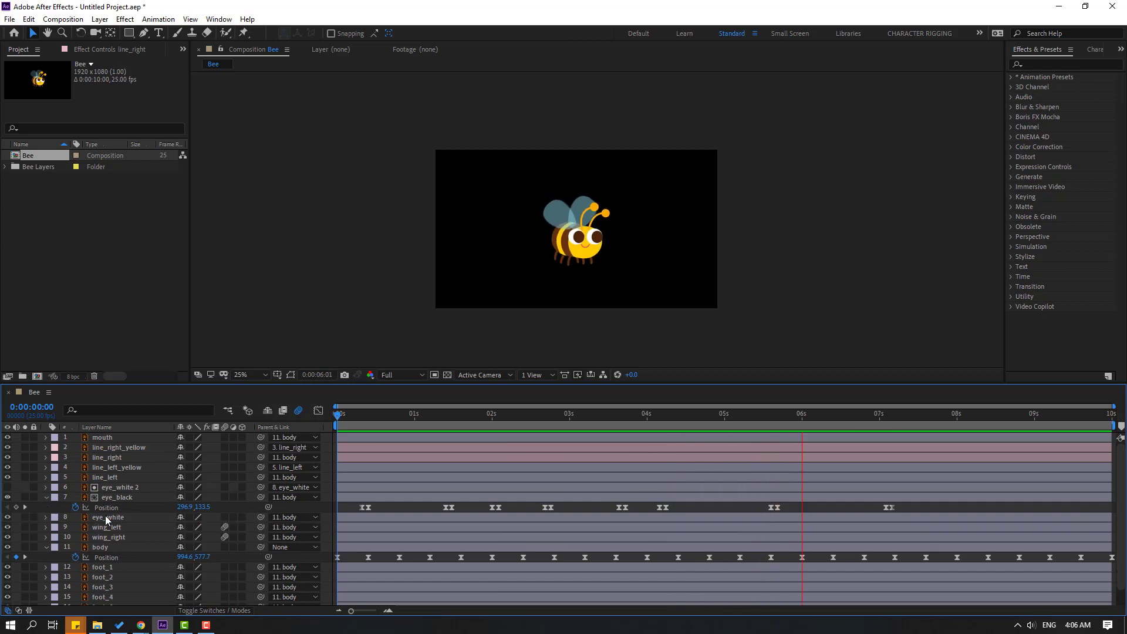
click(43, 500)
key(period)
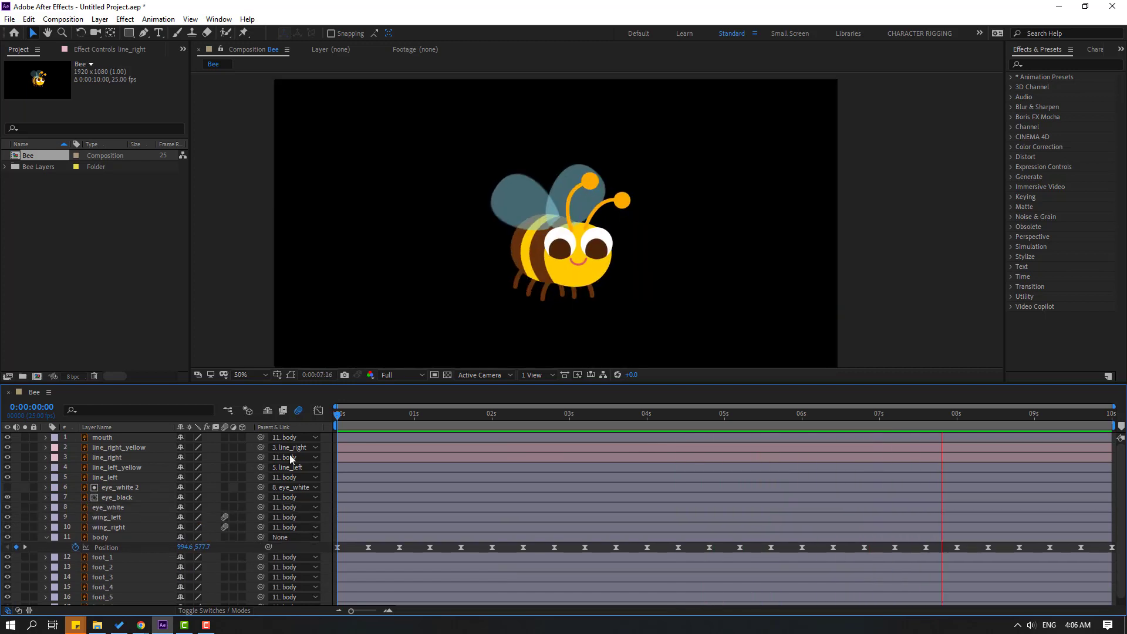
click(46, 537)
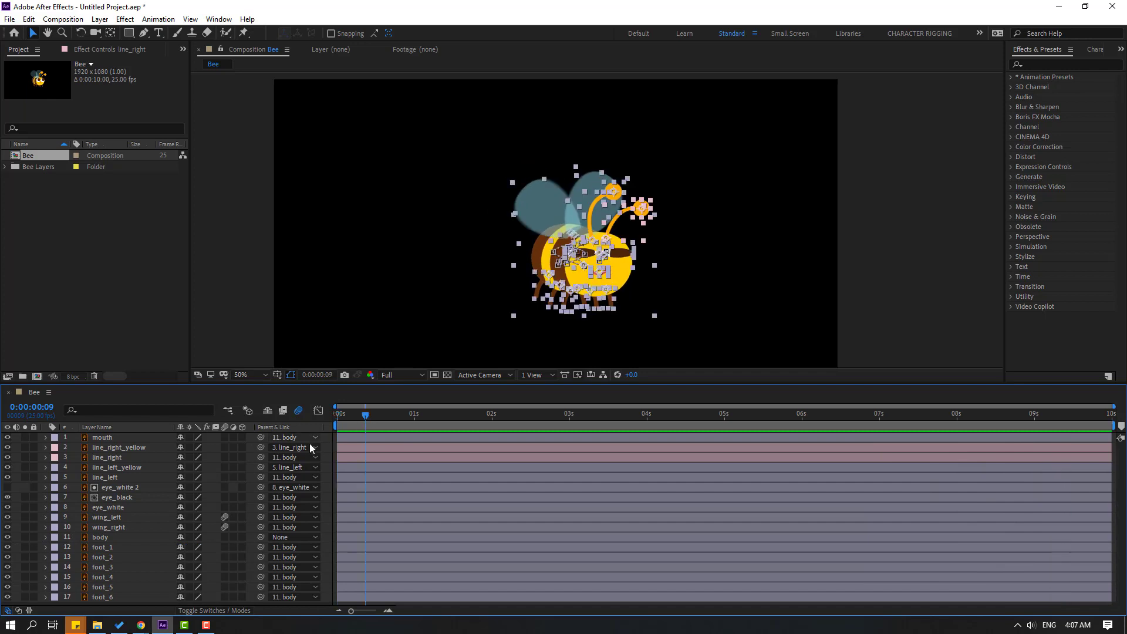
Enable motion blur on all of the bee's layers and preview the animation.
key(ctrl+a)
click(225, 438)
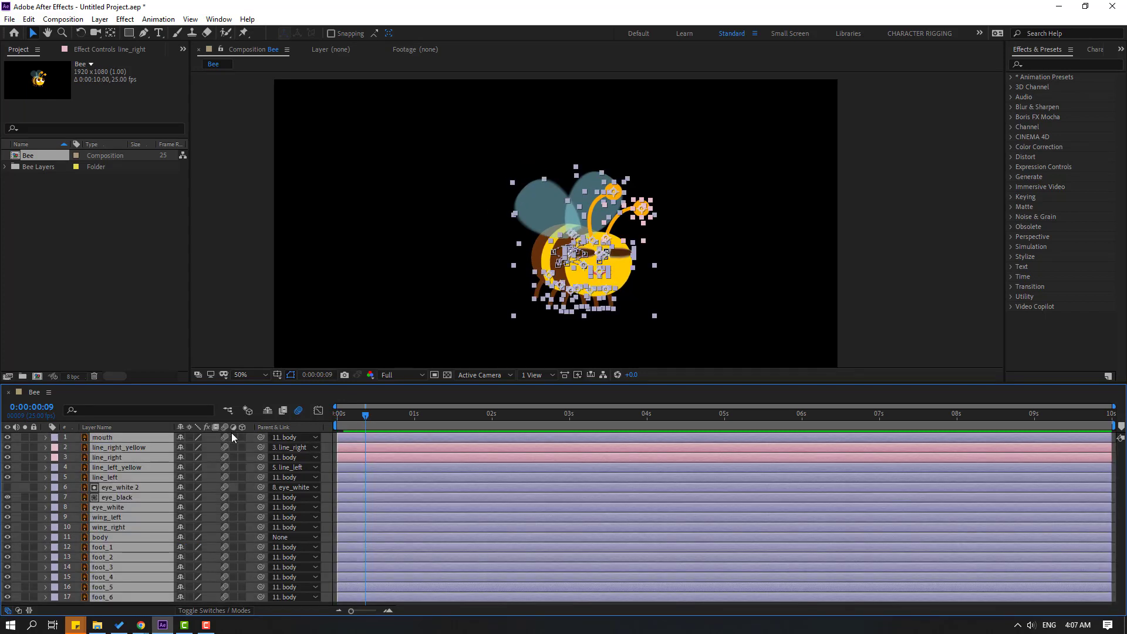
click(258, 304)
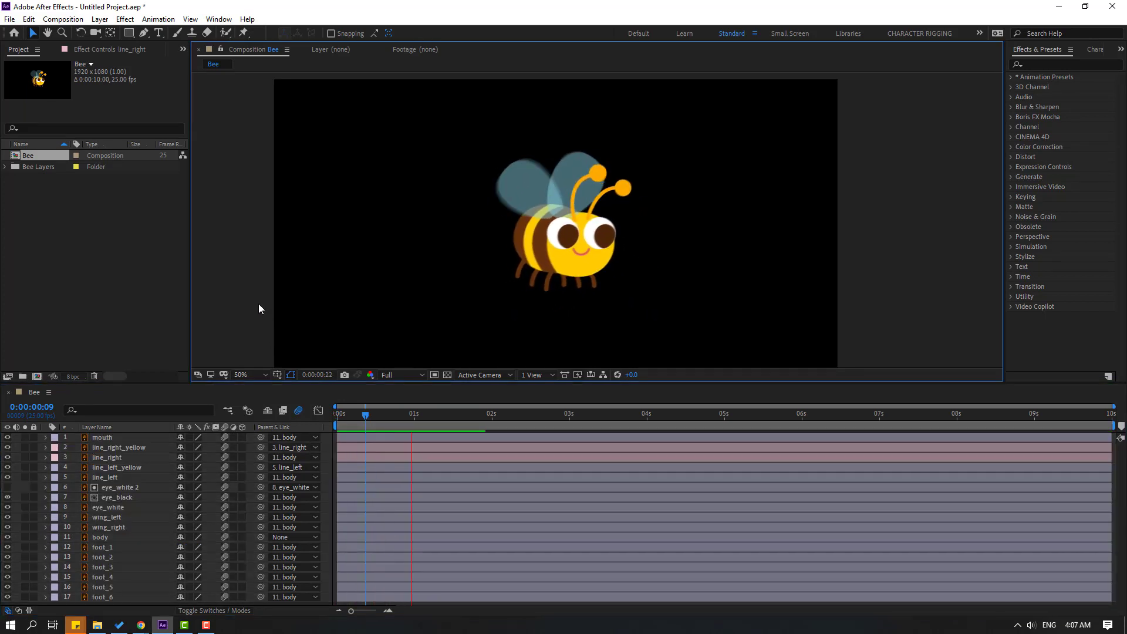